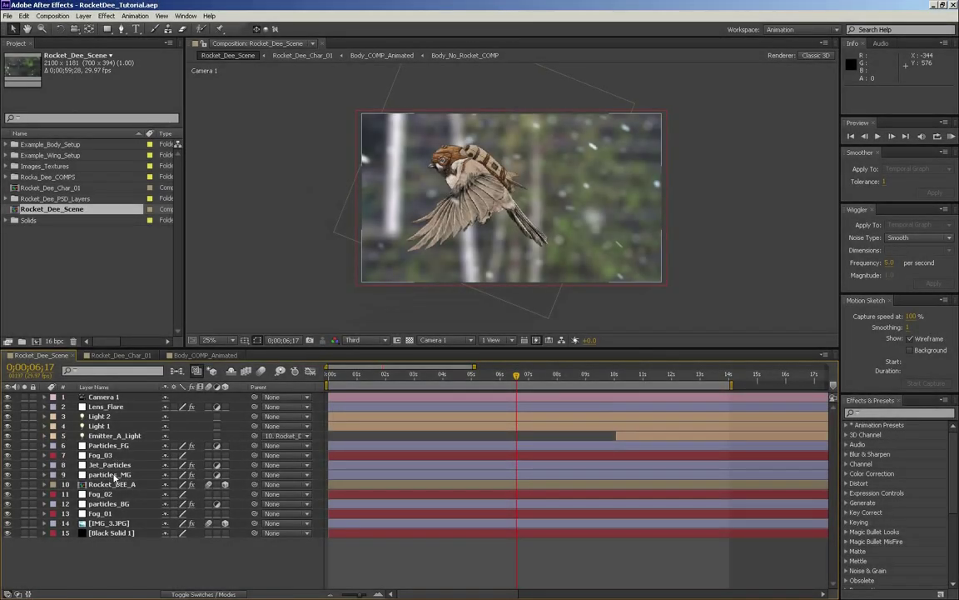
Step: Solo the particles_MG layer alone and together with Black Solid 1 to examine its particles, and restore all layers
left_click(114, 475)
left_click(26, 476)
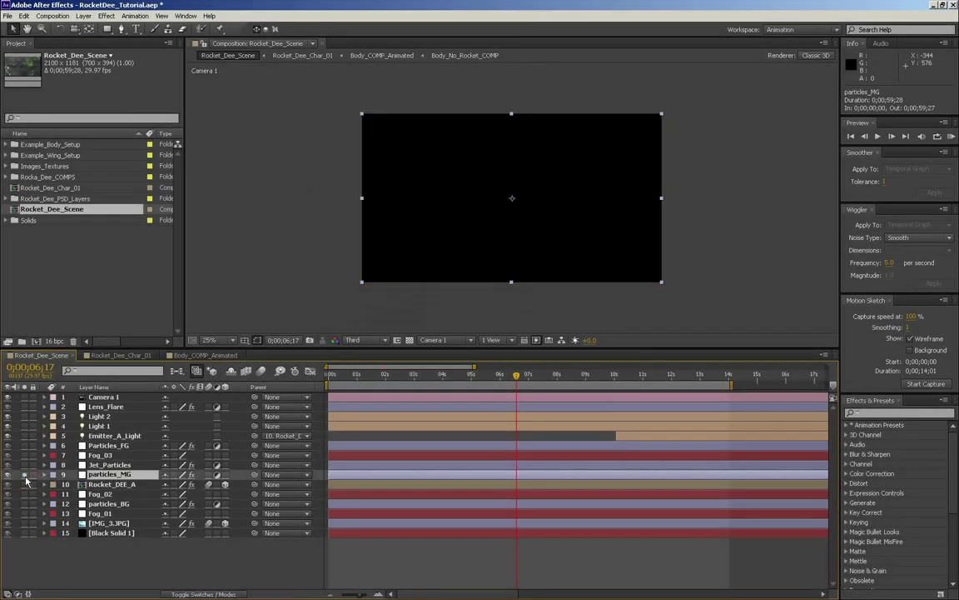
left_click(26, 476)
left_click(24, 533)
left_click(24, 475)
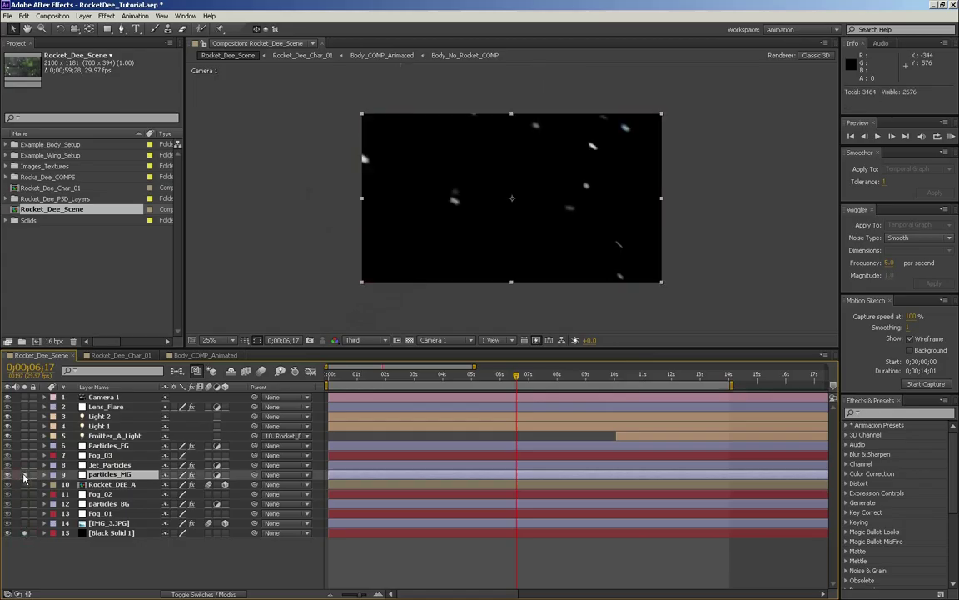
left_click(24, 475)
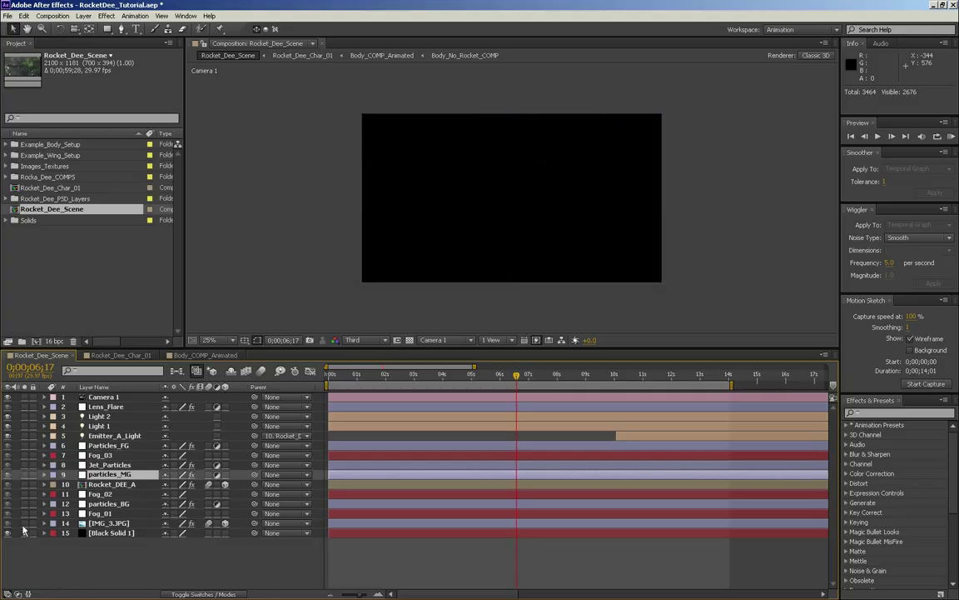
left_click(24, 532)
left_click(105, 467)
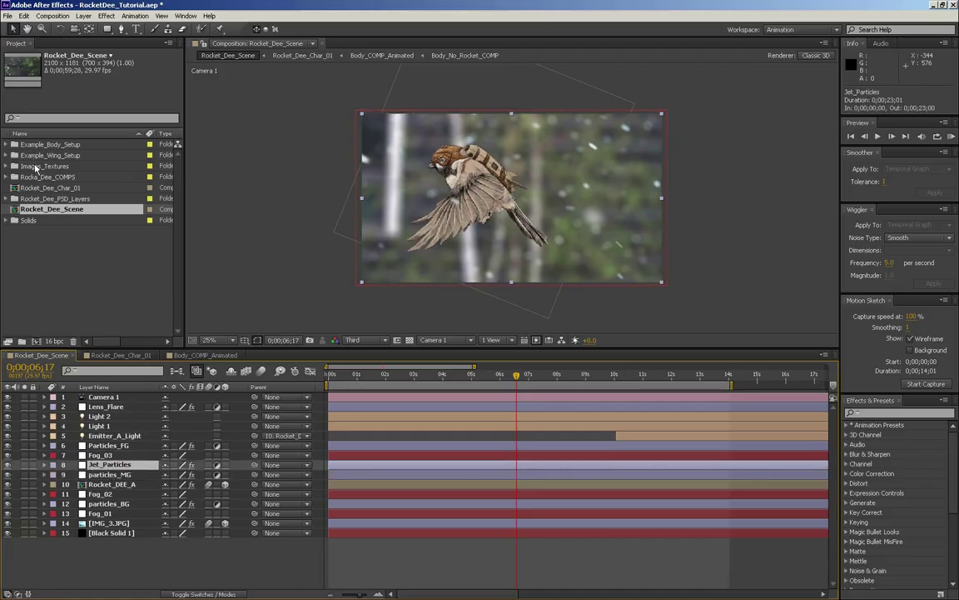
Step: Create a project folder named Example_Particles_Setup at the root of the project
left_click(50, 271)
left_click(22, 341)
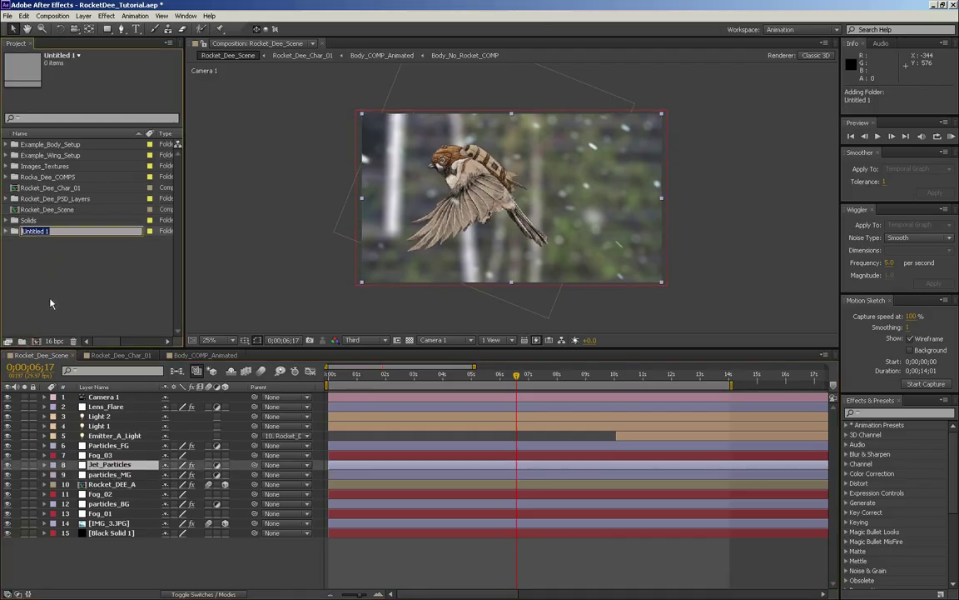
type("Example_Particles")
key("Return")
left_click(81, 155)
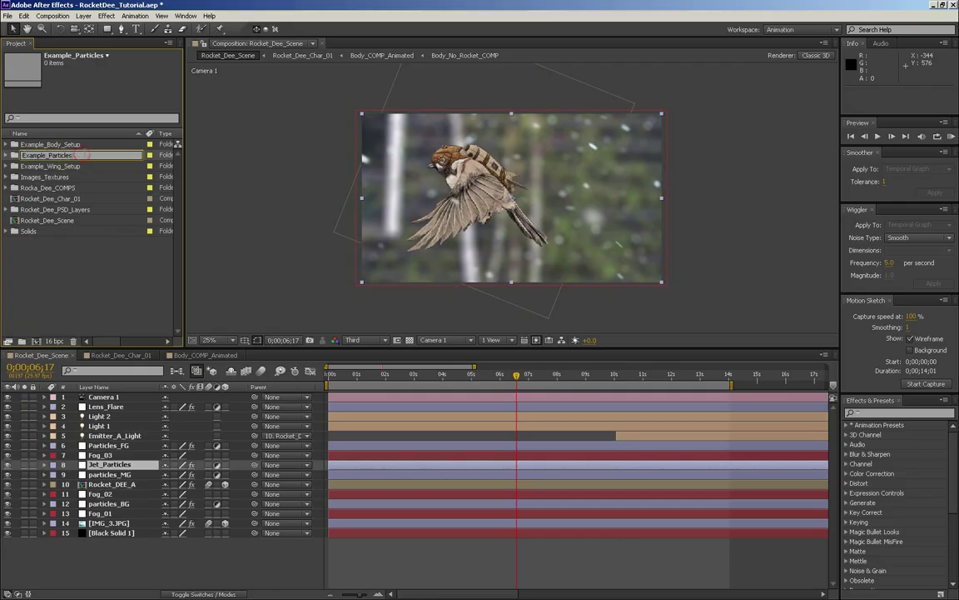
key("Return")
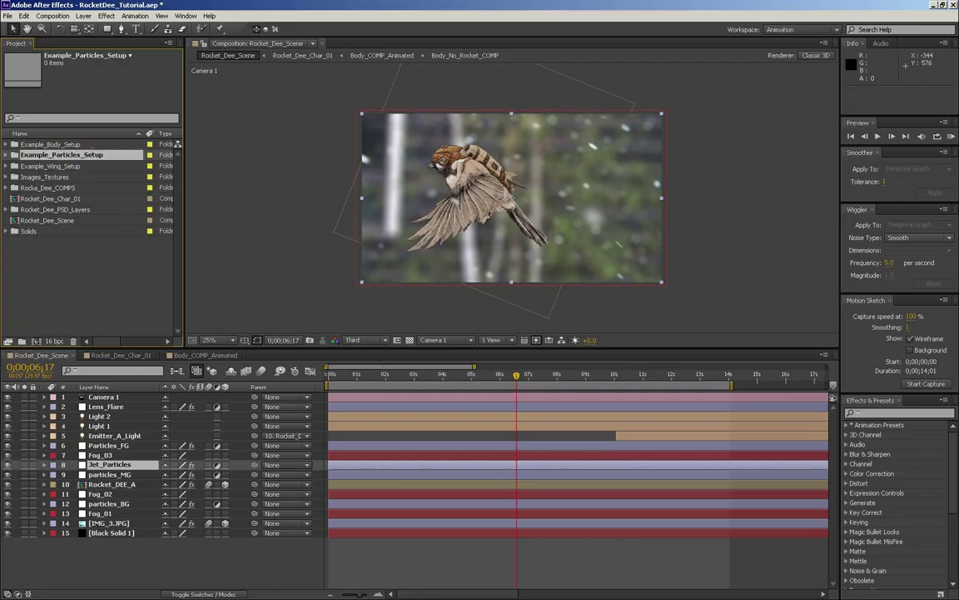
Step: Create a 1920 x 1080 px composition named Example_Particles_Setup inside the new folder
left_click(35, 340)
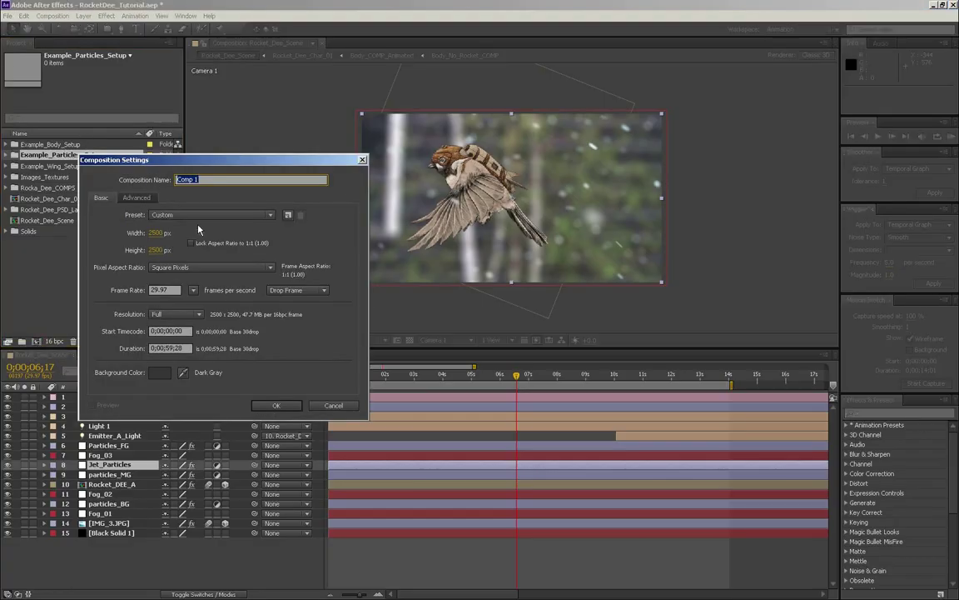
left_click(154, 234)
type("1920")
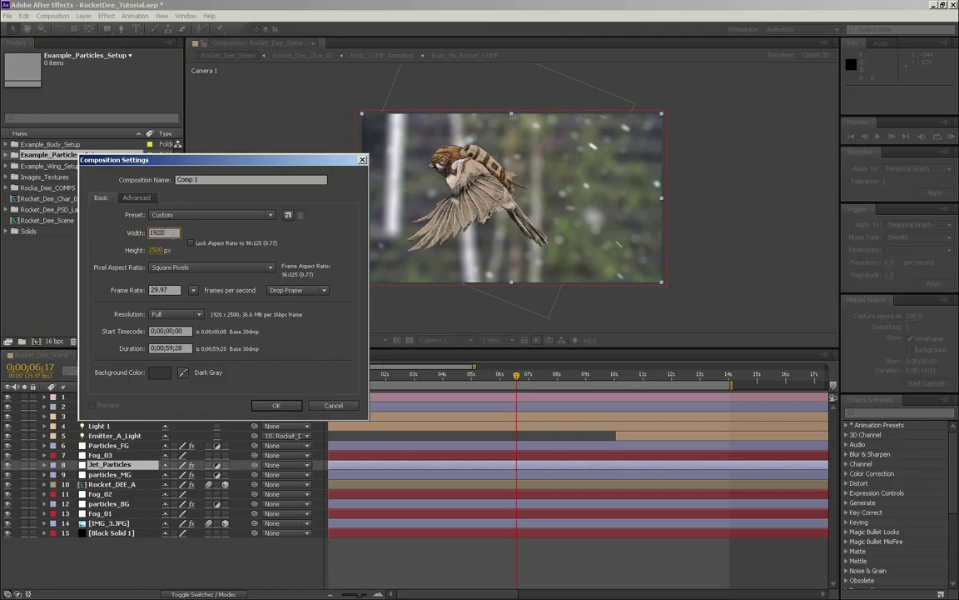
key("Tab")
type("1080")
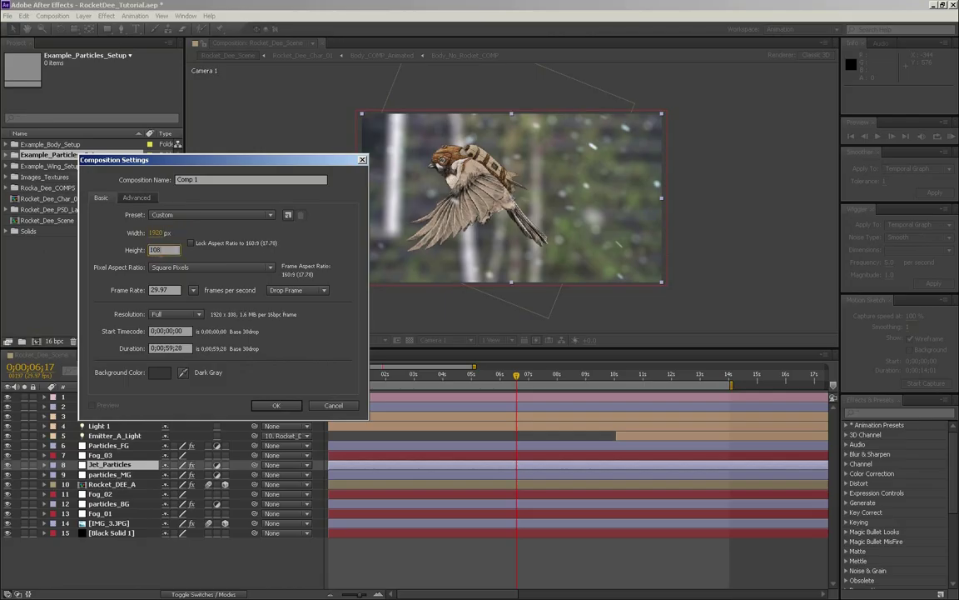
left_click(208, 179)
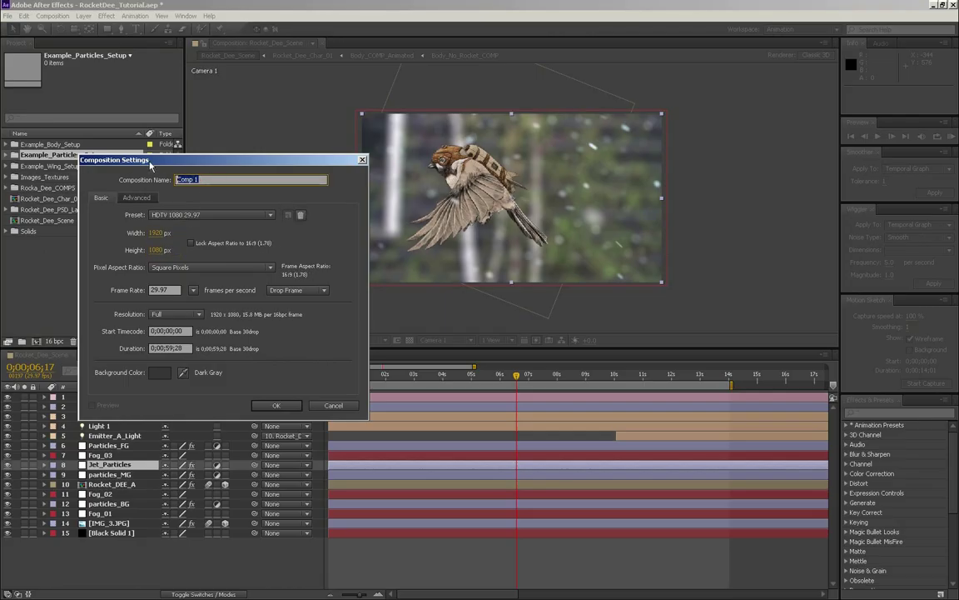
type("Example_Particles_Setup")
key("Return")
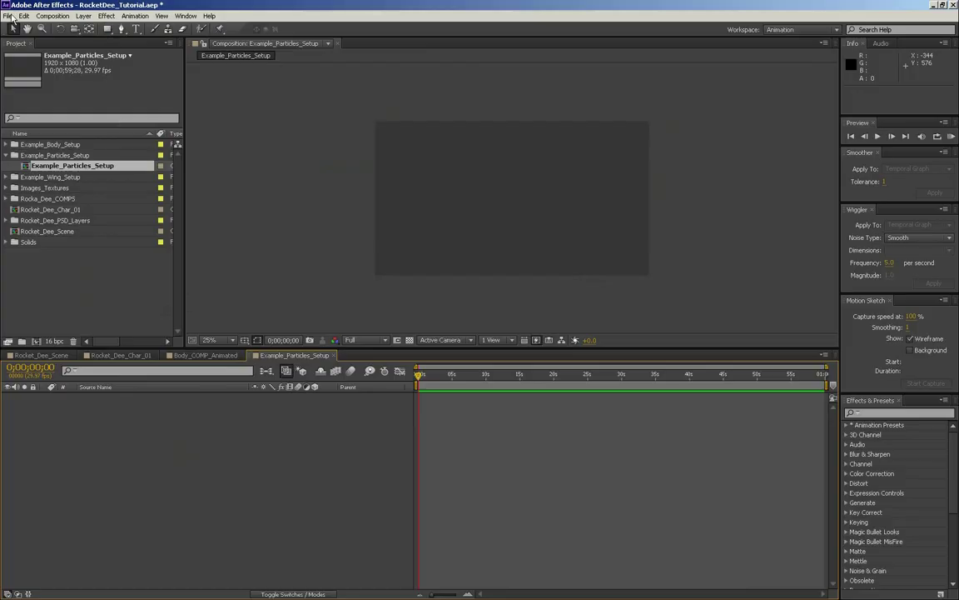
Step: Add a black solid layer matching the composition size
left_click(84, 16)
mouse_move(125, 31)
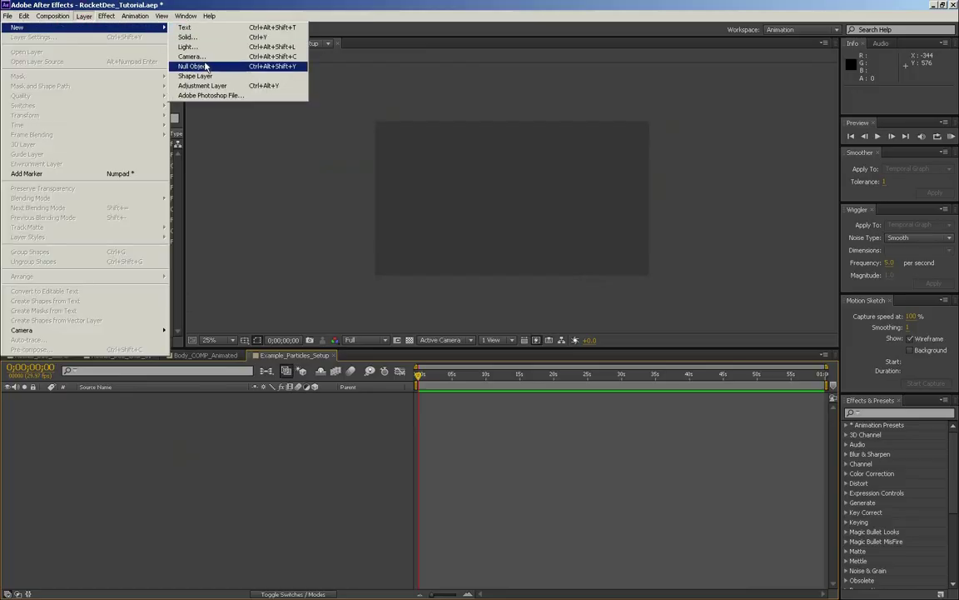
left_click(188, 36)
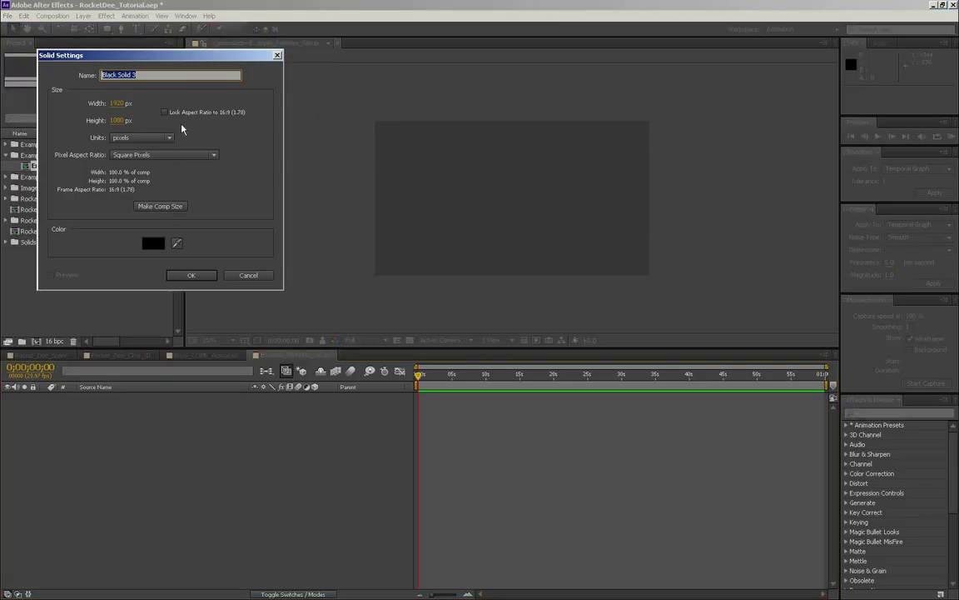
left_click(167, 207)
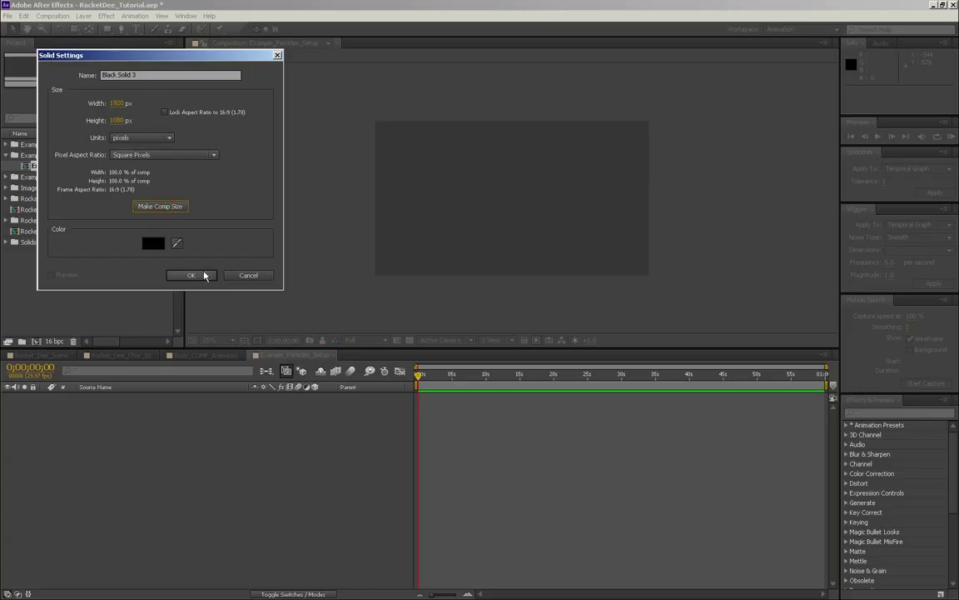
left_click(190, 275)
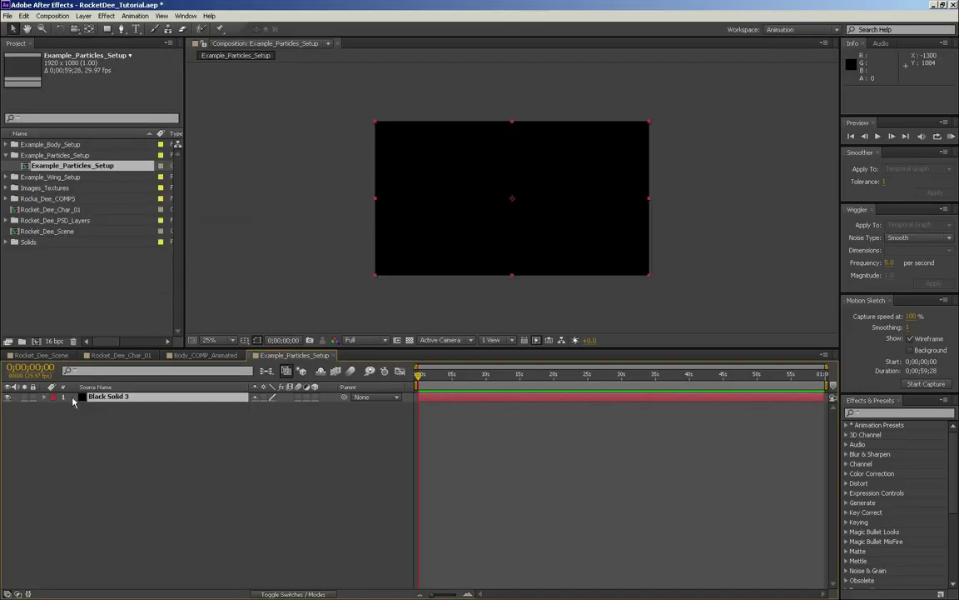
Step: Add an adjustment layer above the black solid and keep it selected
left_click(88, 15)
mouse_move(83, 28)
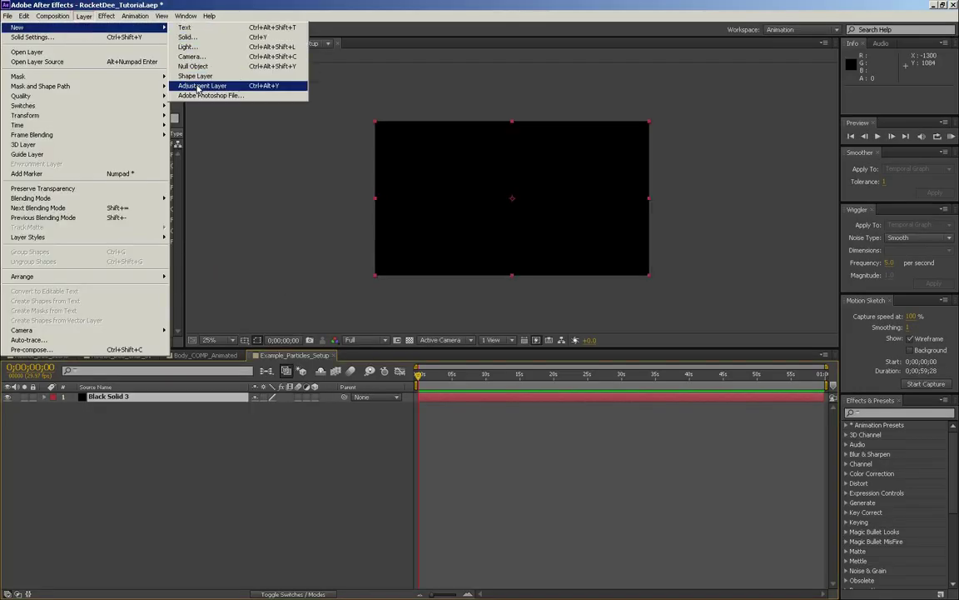
left_click(198, 89)
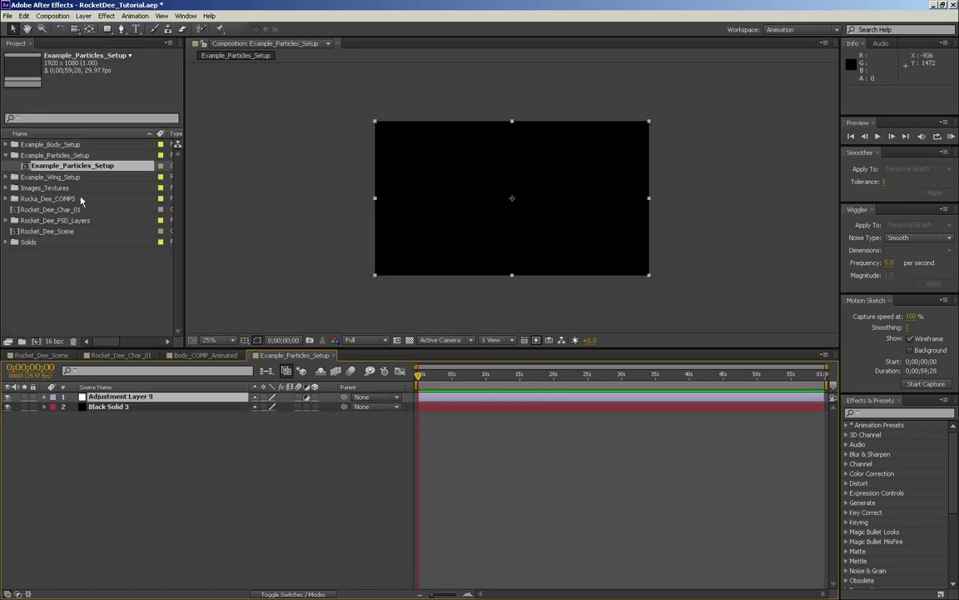
left_click(181, 397)
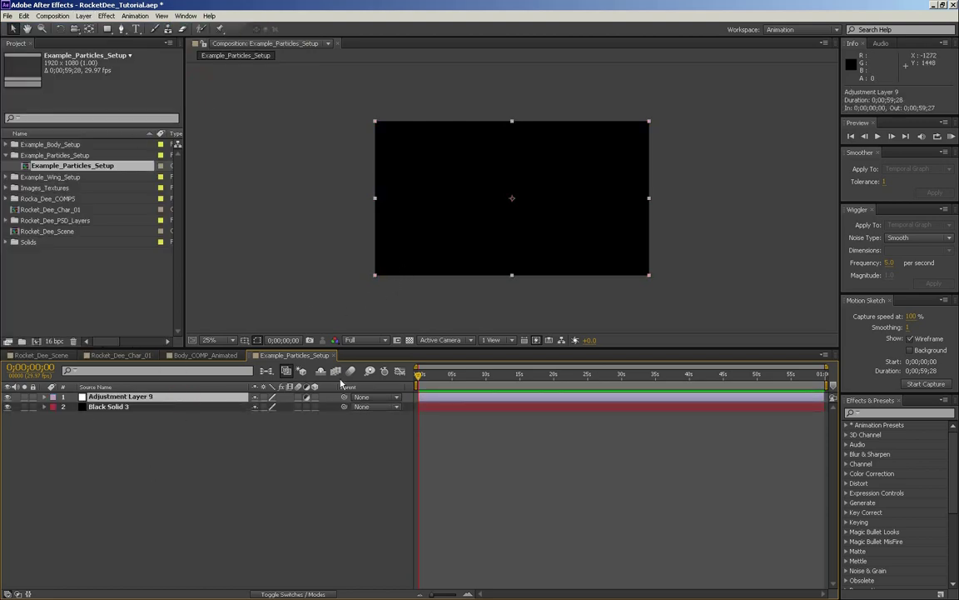
Step: Close the Effects & Presets, Motion Sketch, Wiggler, Smoother, Preview, Info and Audio panels to free up workspace
left_click(899, 400)
left_click(891, 301)
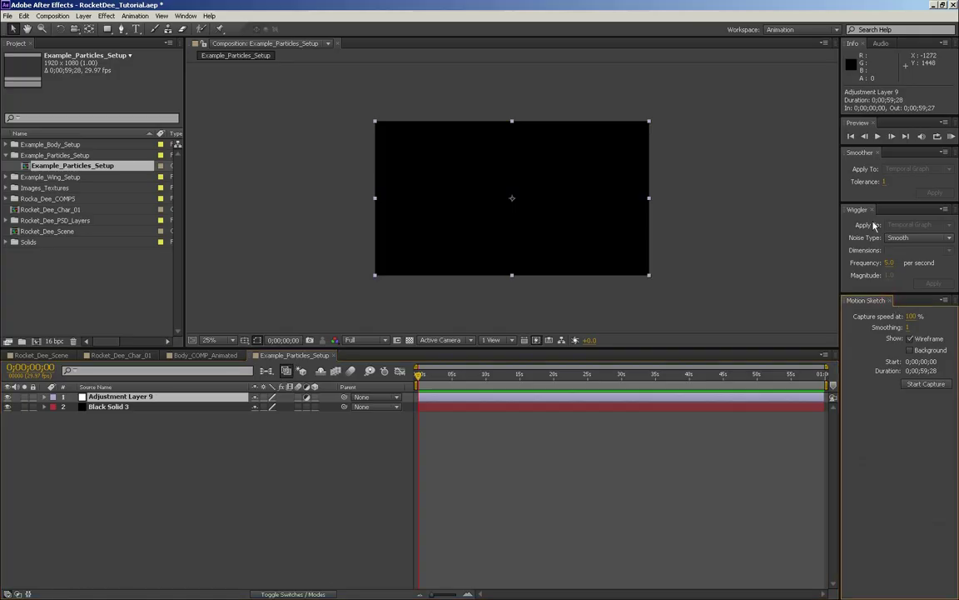
left_click(873, 210)
left_click_drag(872, 213, 872, 157)
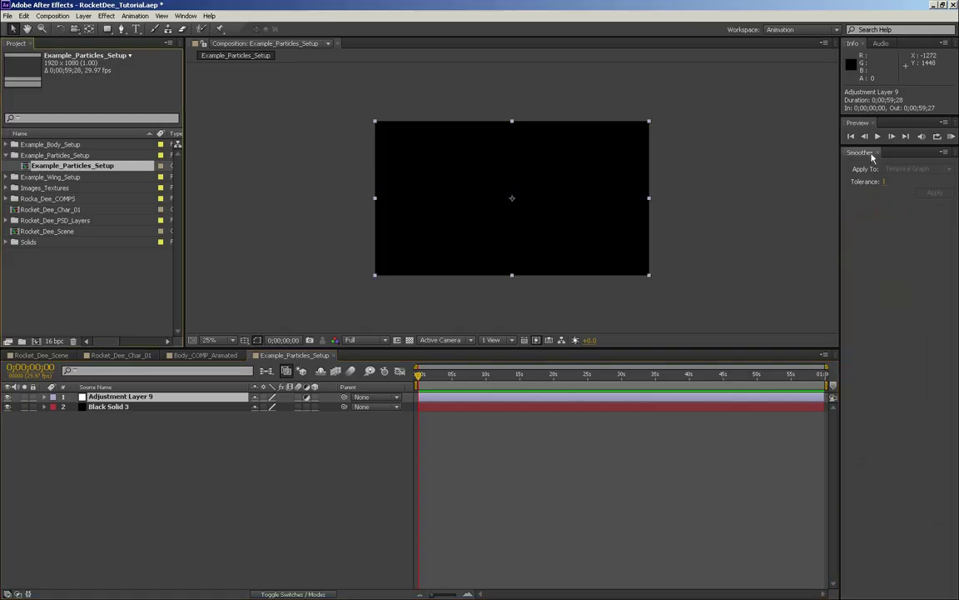
left_click(879, 154)
left_click(873, 126)
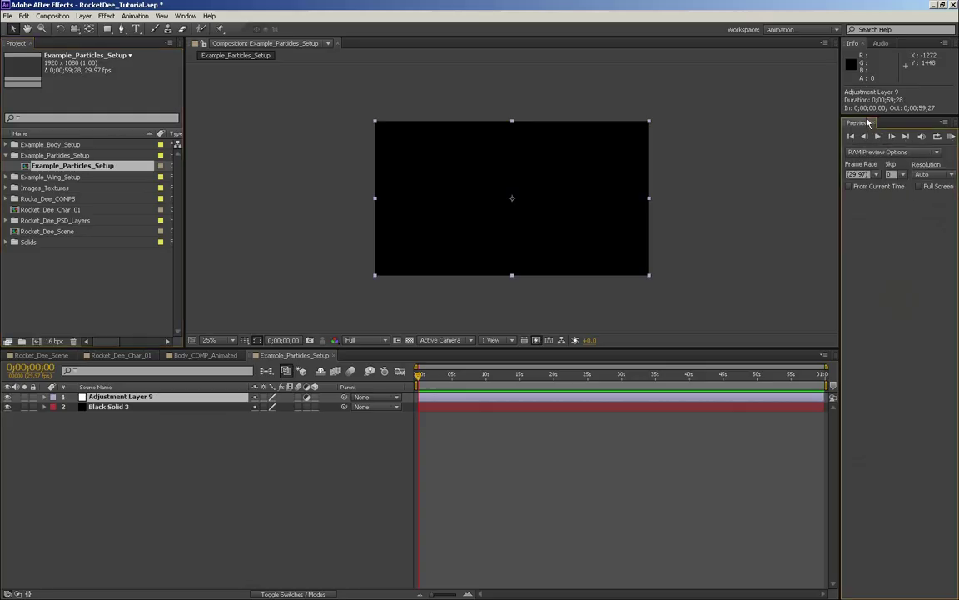
left_click(874, 122)
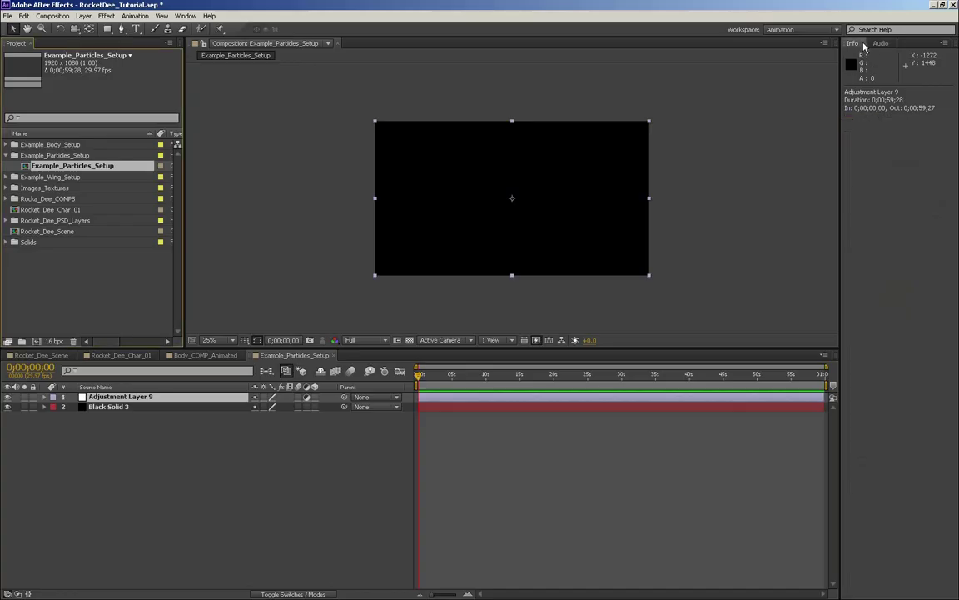
left_click(864, 45)
left_click(867, 45)
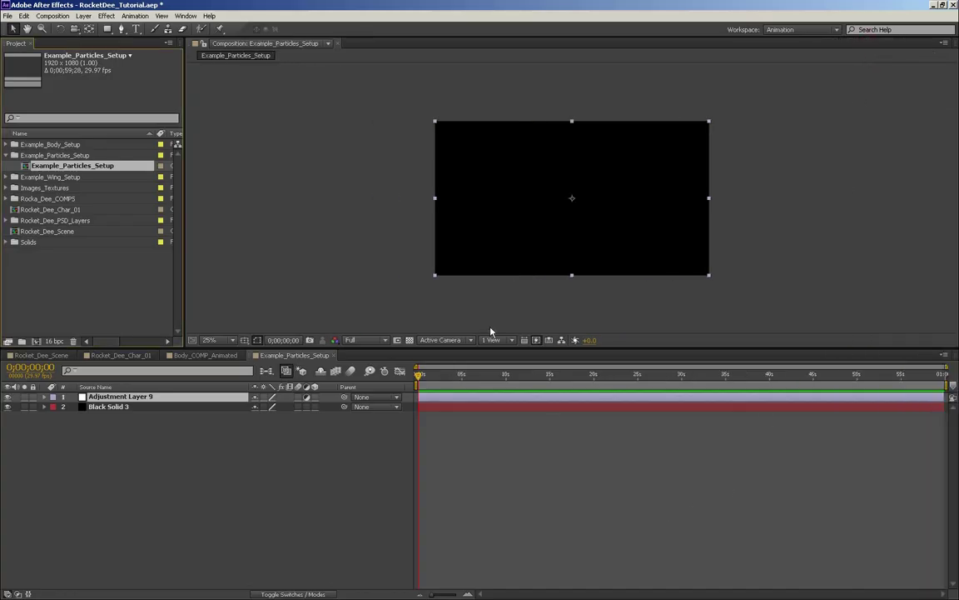
Step: Enlarge the composition viewer at 50% zoom and show the adjustment layer's Effect Controls, grouped with the Project panel and widened
scroll(340, 317, "up", 2)
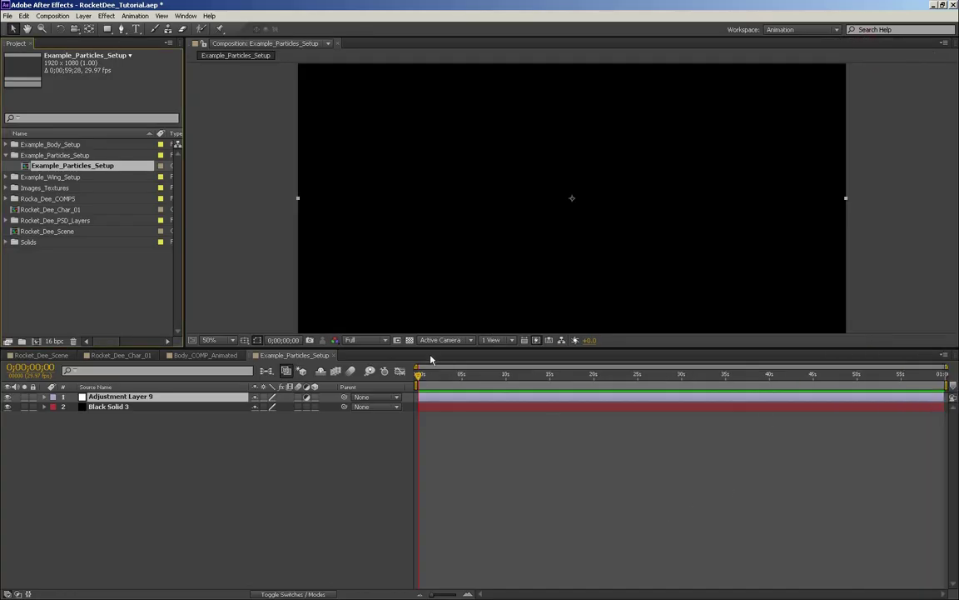
left_click_drag(431, 350, 430, 435)
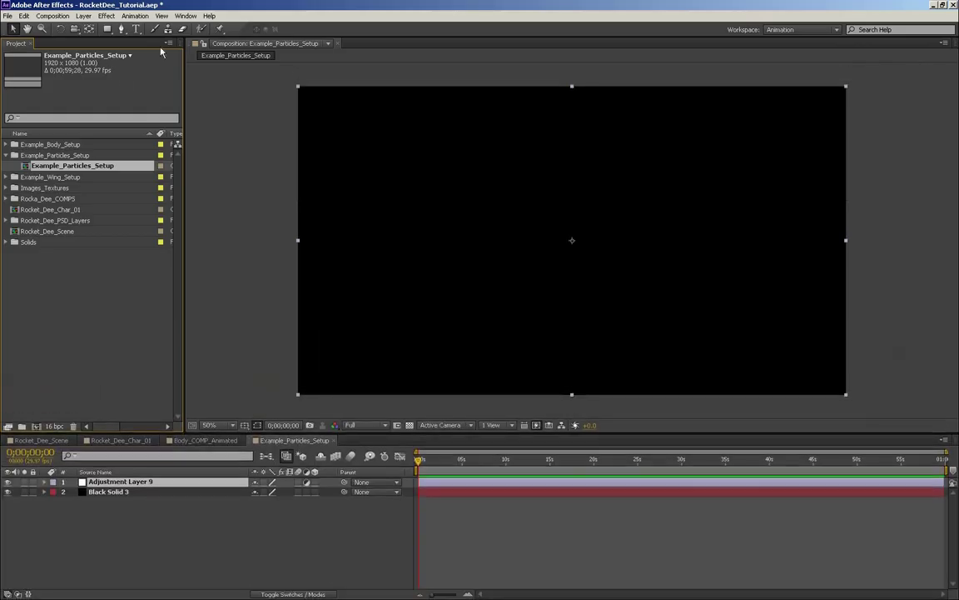
left_click(186, 16)
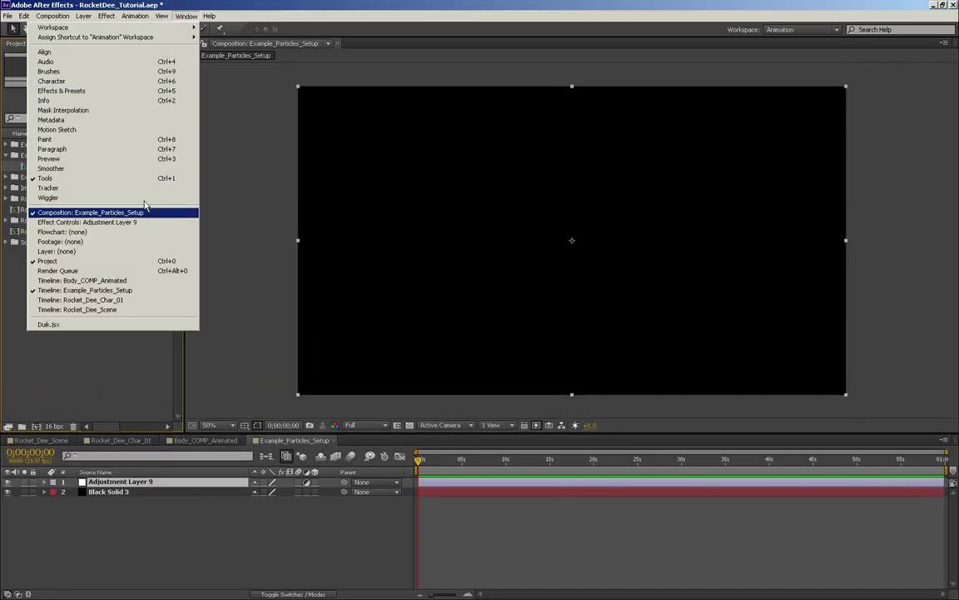
left_click(87, 221)
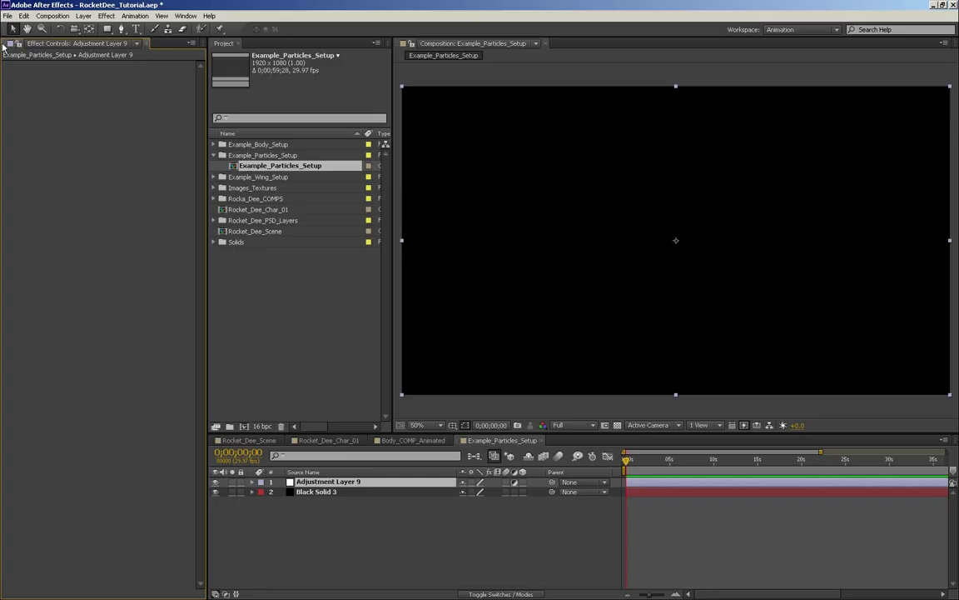
left_click_drag(3, 45, 245, 43)
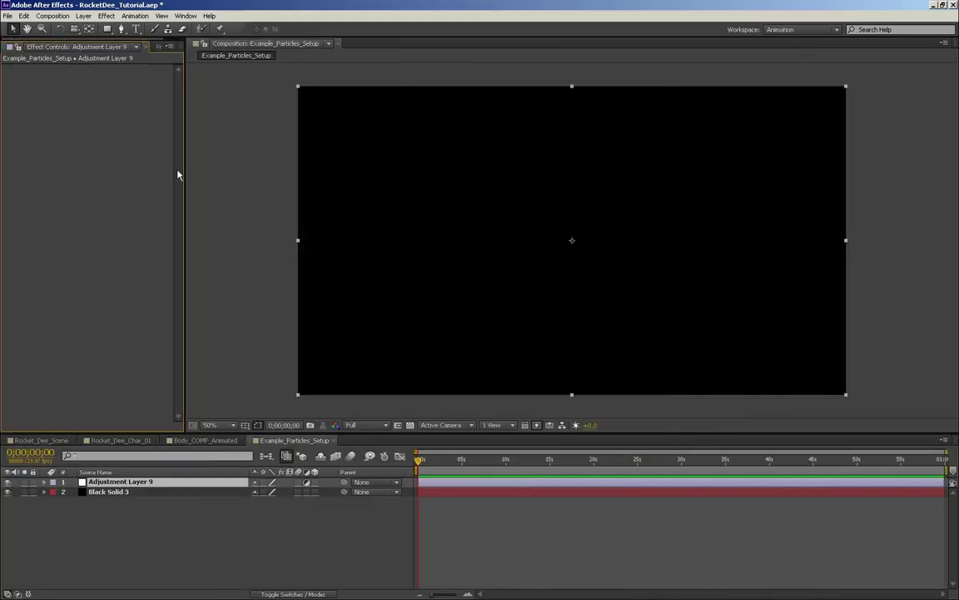
left_click_drag(178, 175, 235, 175)
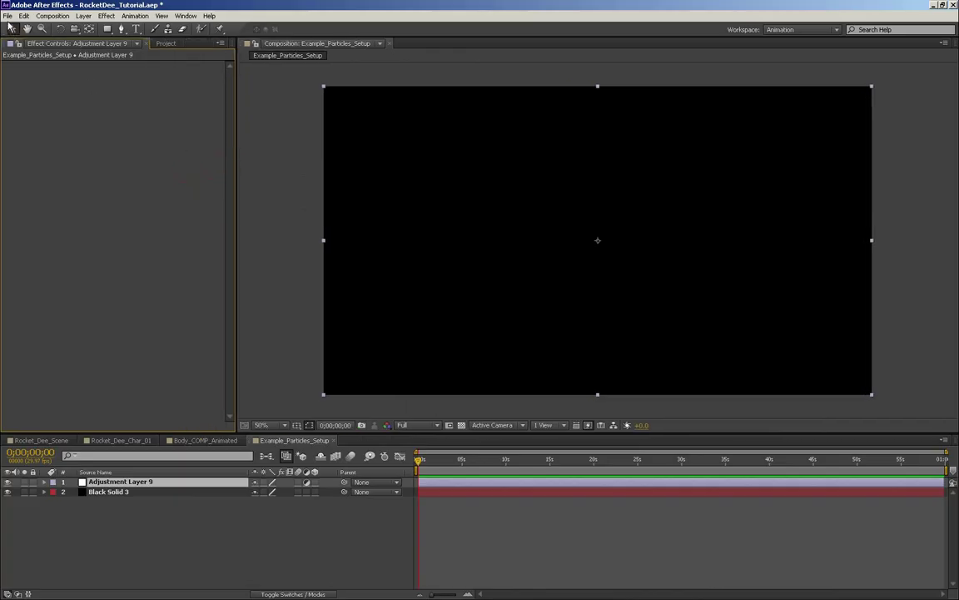
Step: Apply the Trapcode Particular effect to the adjustment layer and preview the particles up to 0;00;02;20
right_click(40, 81)
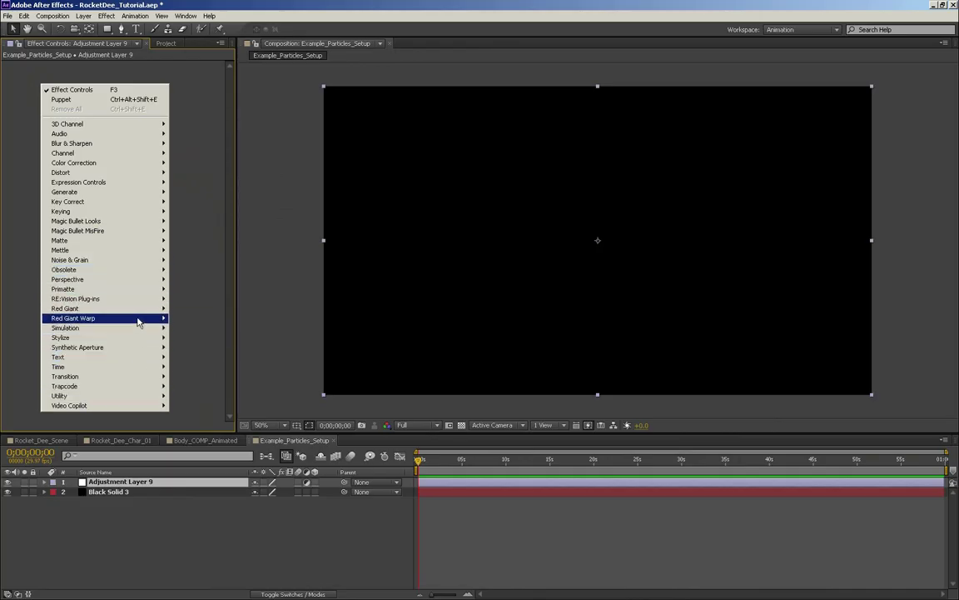
mouse_move(138, 388)
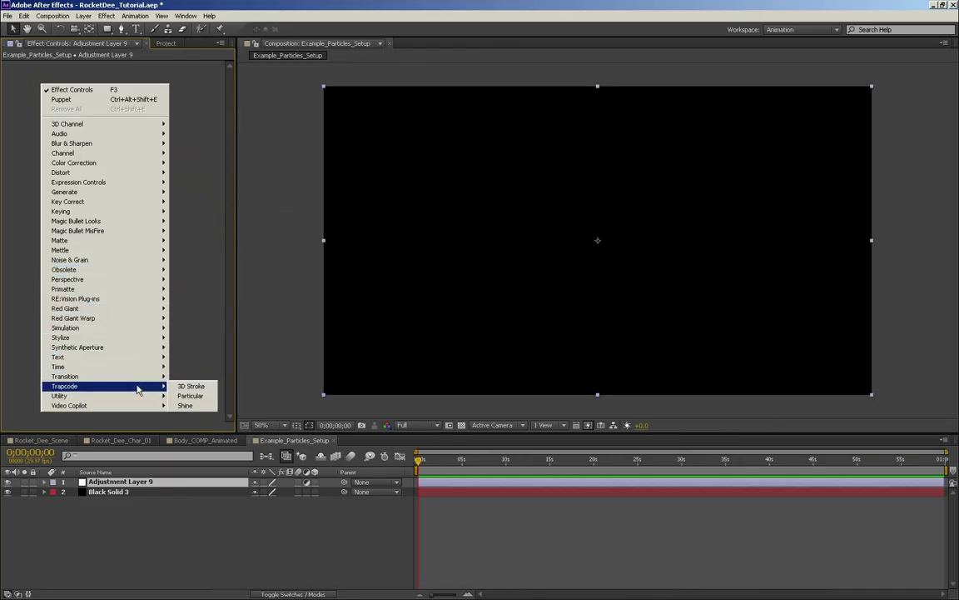
left_click(188, 395)
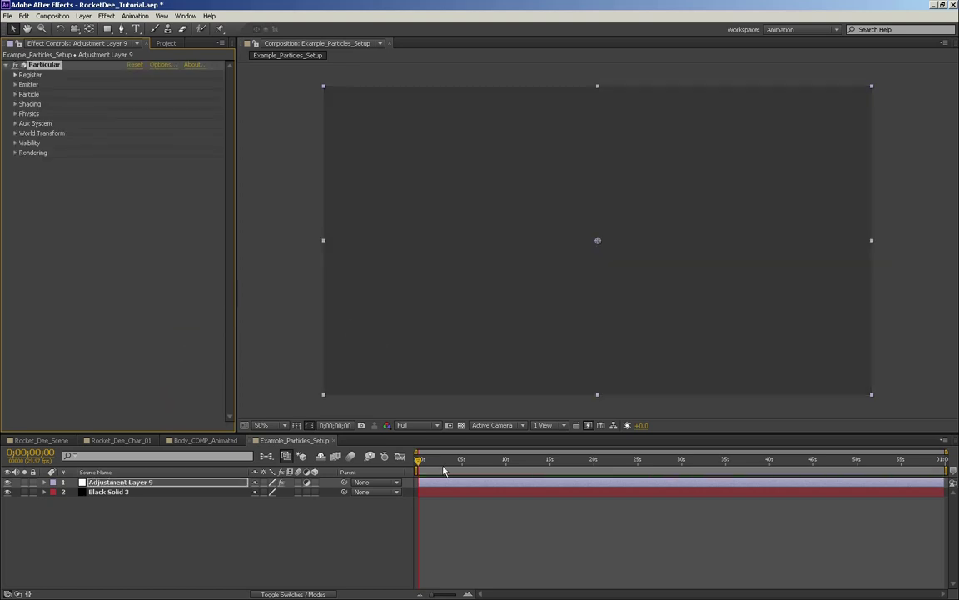
left_click_drag(442, 468, 427, 444)
Step: Add a two-node camera to the composition, accepting the Camera Settings as they are
left_click(84, 16)
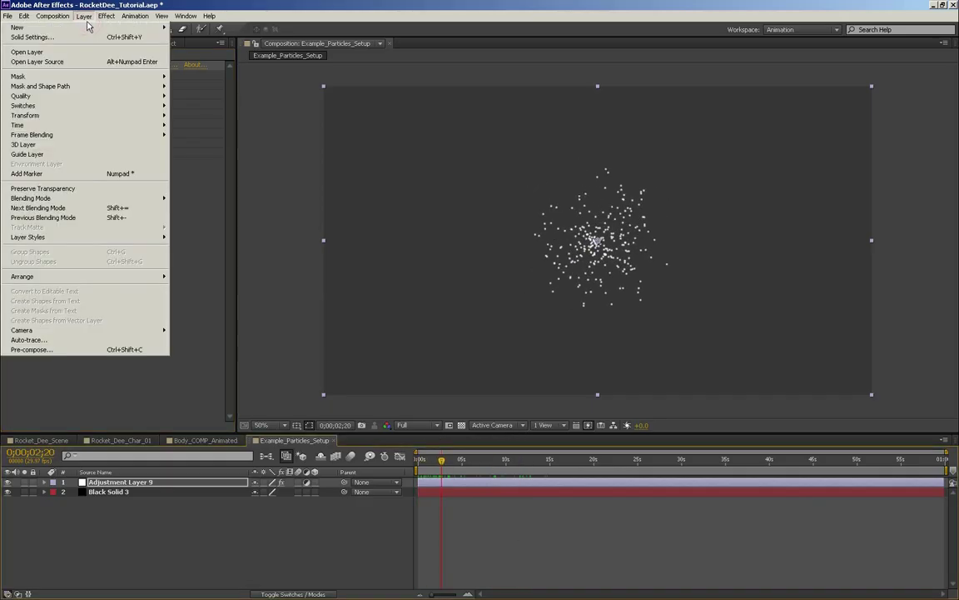
mouse_move(97, 30)
left_click(188, 56)
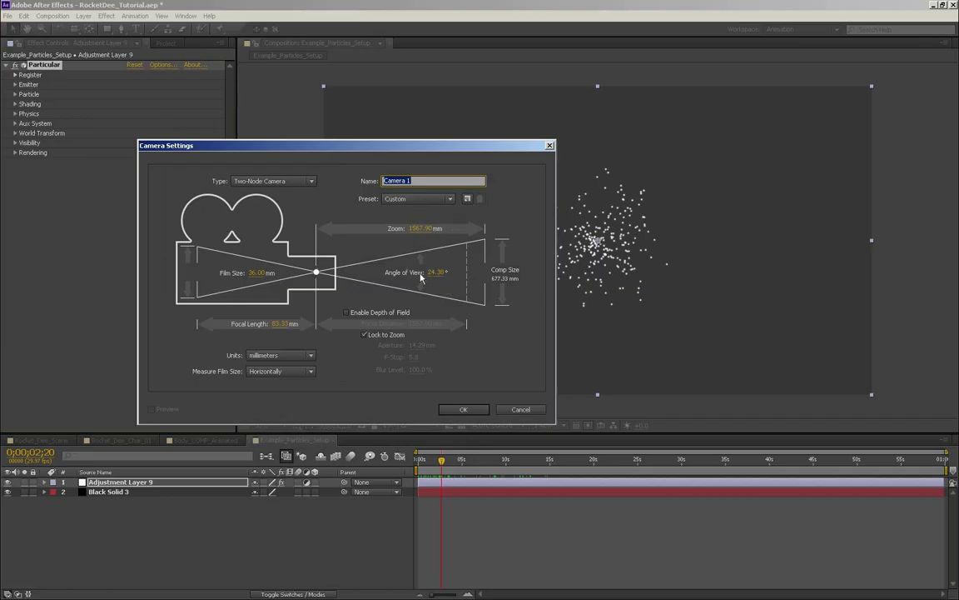
left_click(482, 408)
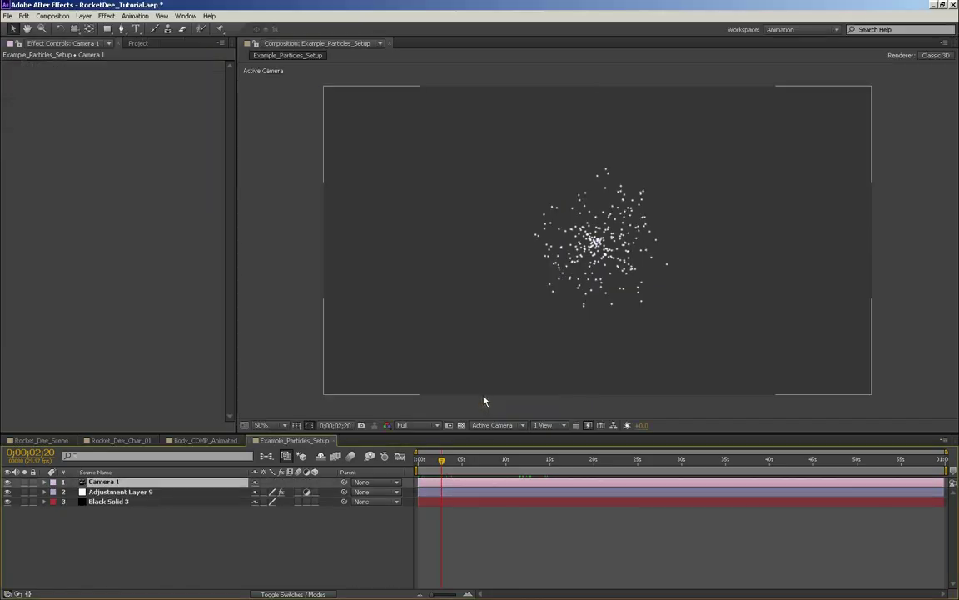
Step: Change the Particular emitter type on the adjustment layer to Box after scrubbing to 0;00;06;19
left_click(121, 491)
left_click(15, 85)
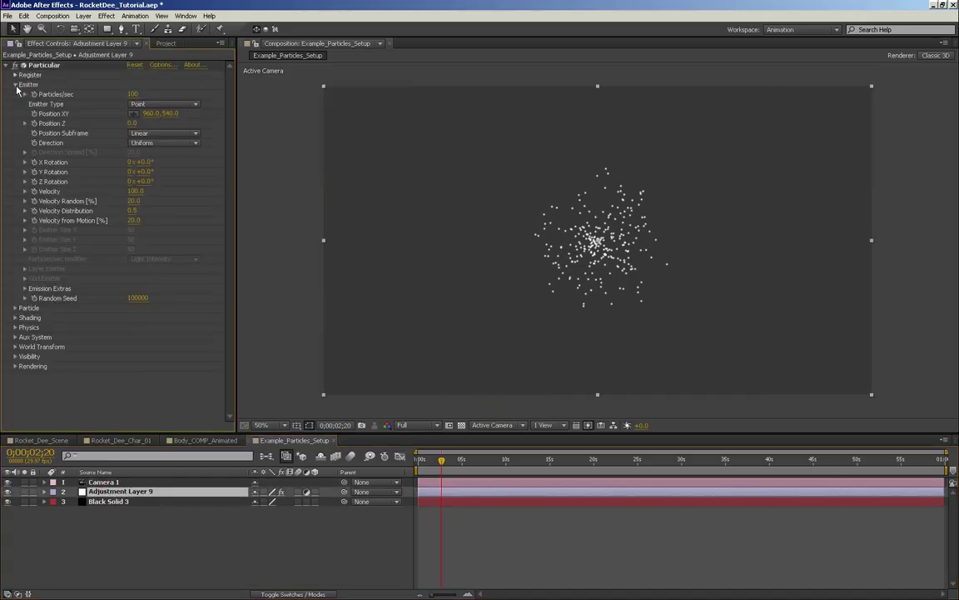
left_click_drag(419, 463, 476, 462)
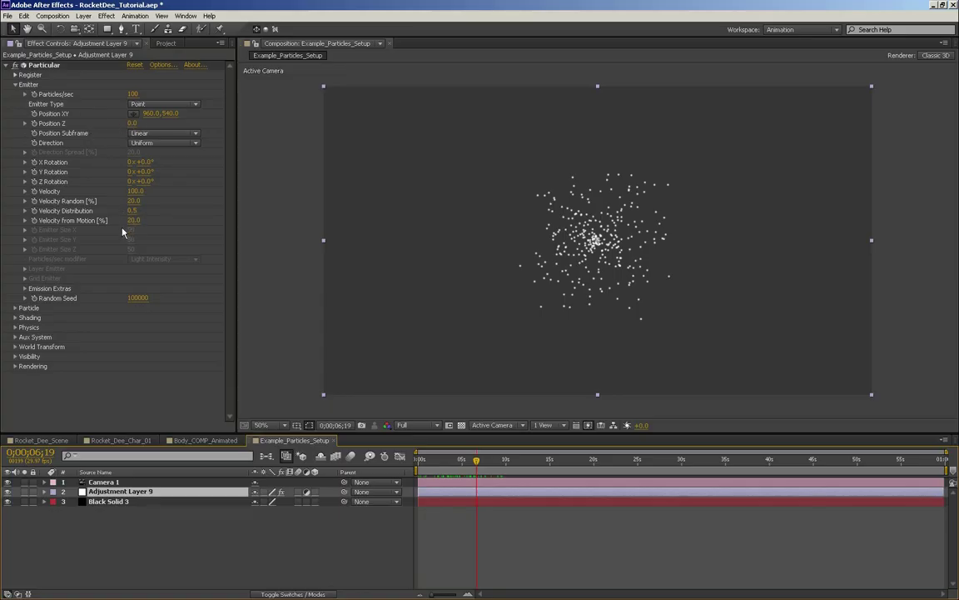
left_click(132, 103)
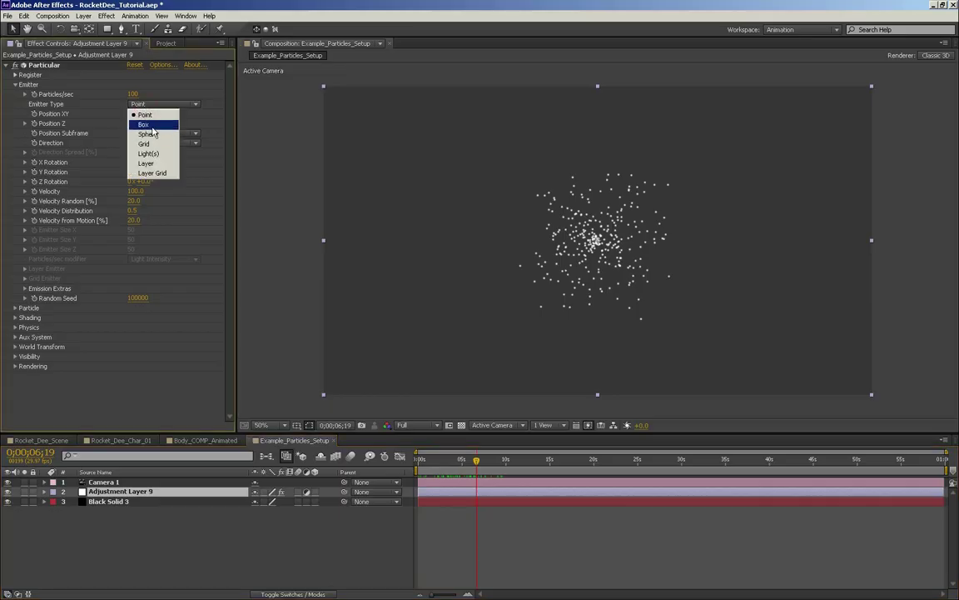
left_click(151, 125)
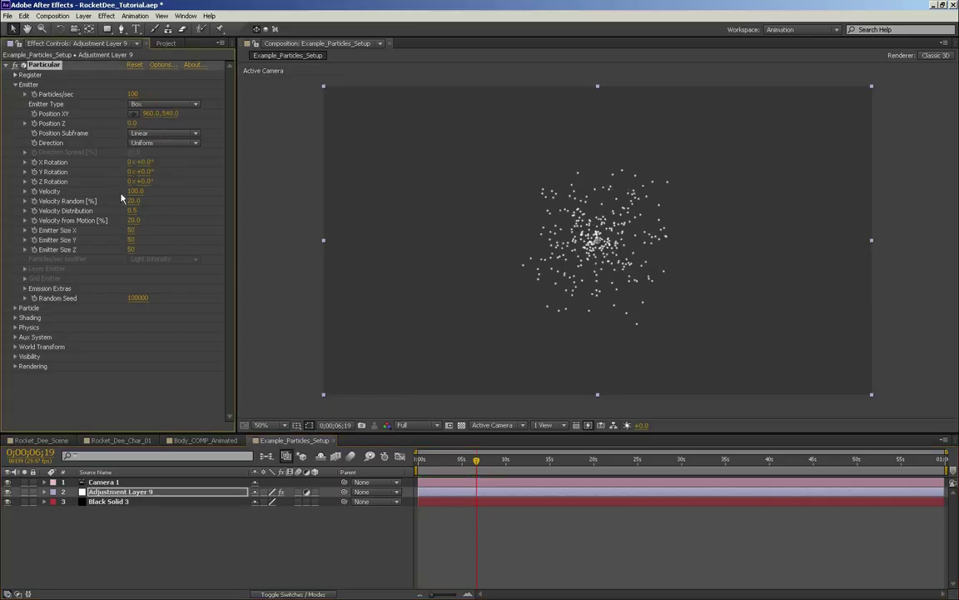
Step: Set the box emitter's Size X and Size Z to 2000 and preview the spread particles
left_click(131, 230)
type("2000")
key("Return")
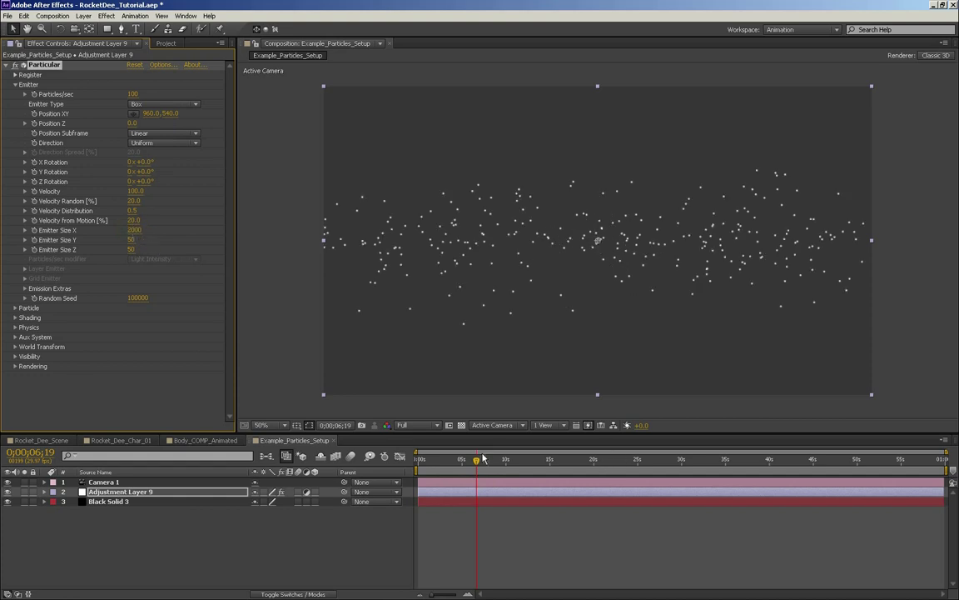
left_click_drag(483, 459, 454, 459)
left_click(132, 250)
type("2000")
key("Return")
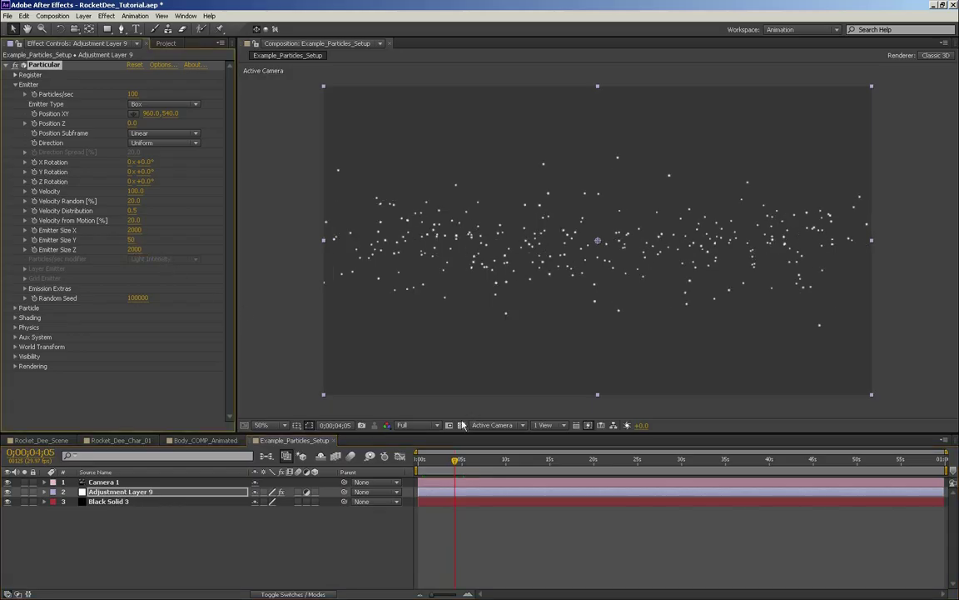
mouse_move(423, 462)
left_mouse_down()
mouse_move(506, 459)
mouse_move(452, 459)
mouse_move(425, 444)
left_mouse_up()
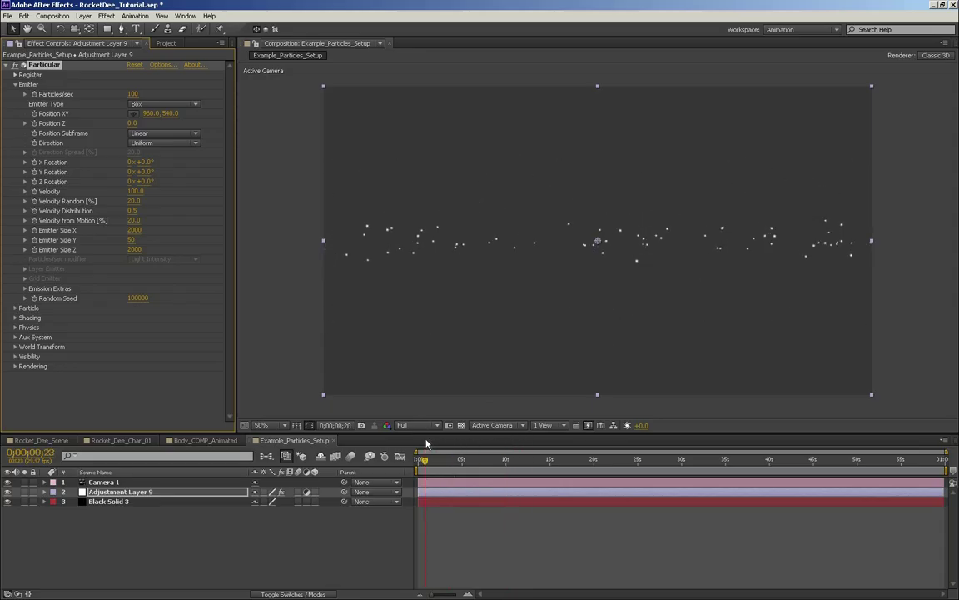
key("space")
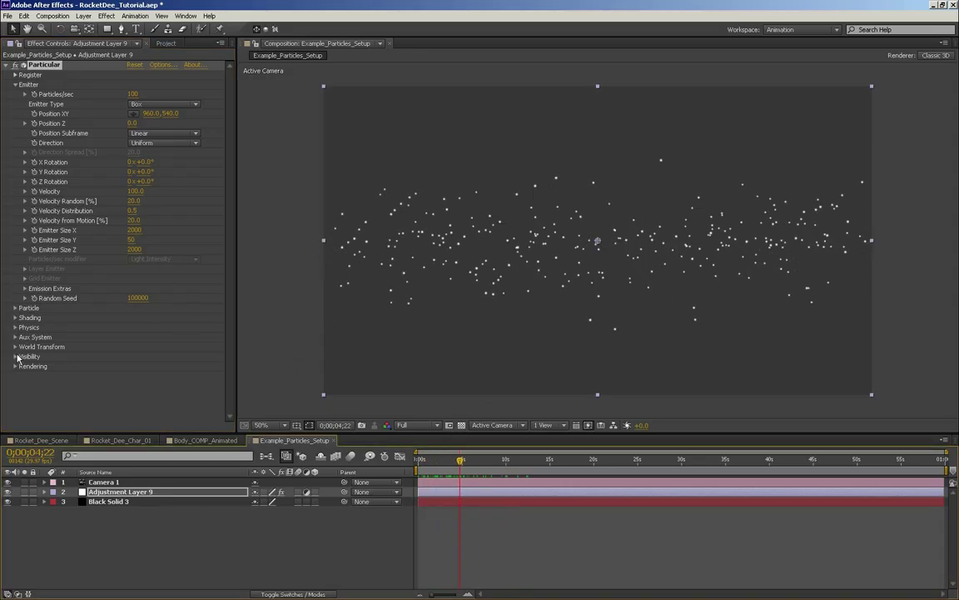
Step: Raise Particular's Physics gravity to 360 and preview the falling particles from the first frame
left_click(15, 328)
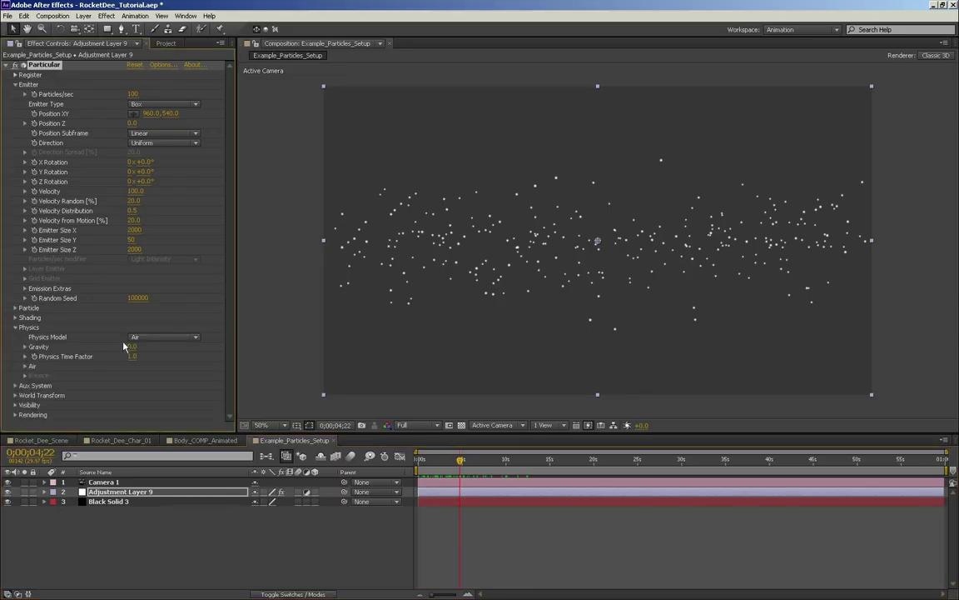
left_click_drag(132, 346, 162, 346)
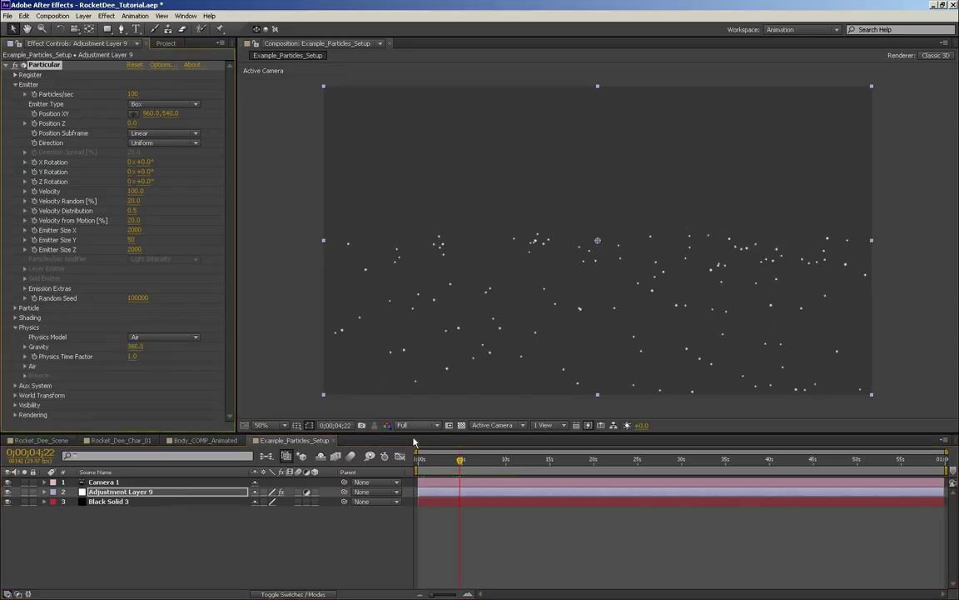
left_click_drag(460, 459, 400, 448)
key("space")
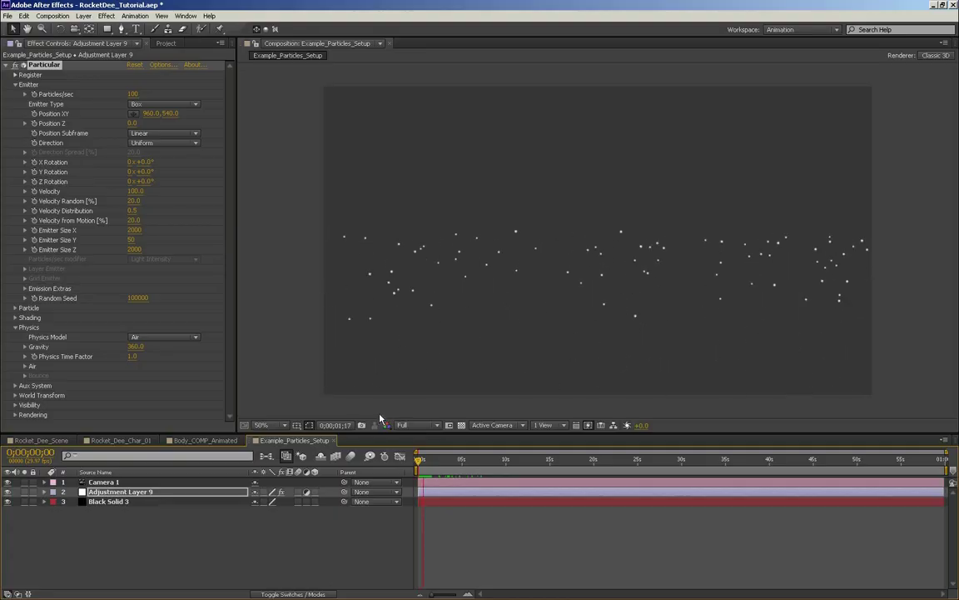
key("space")
Step: Move the emitter above the frame to Position XY 960, -190 and preview the result from the start
left_click_drag(170, 114, 95, 116)
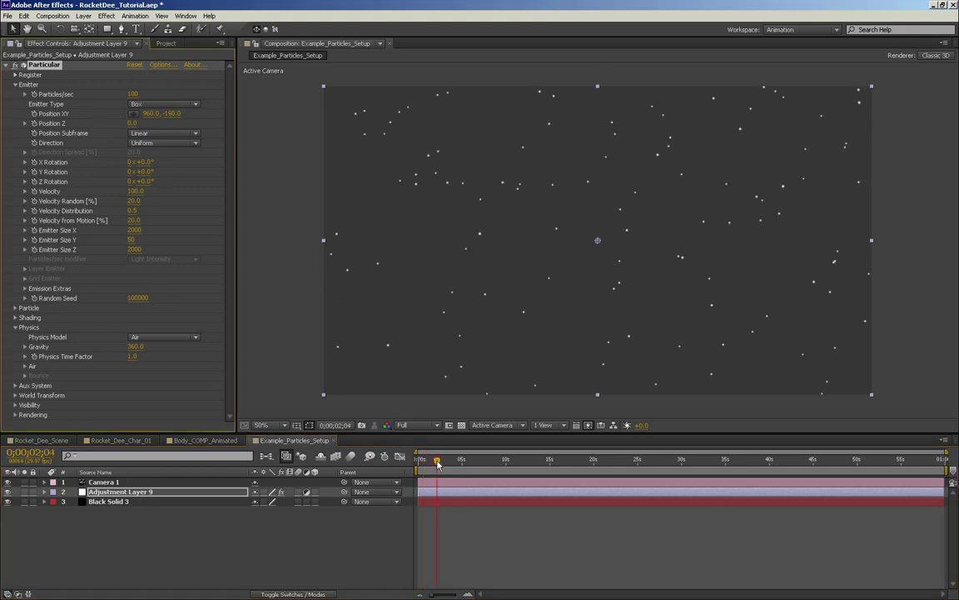
key("Home")
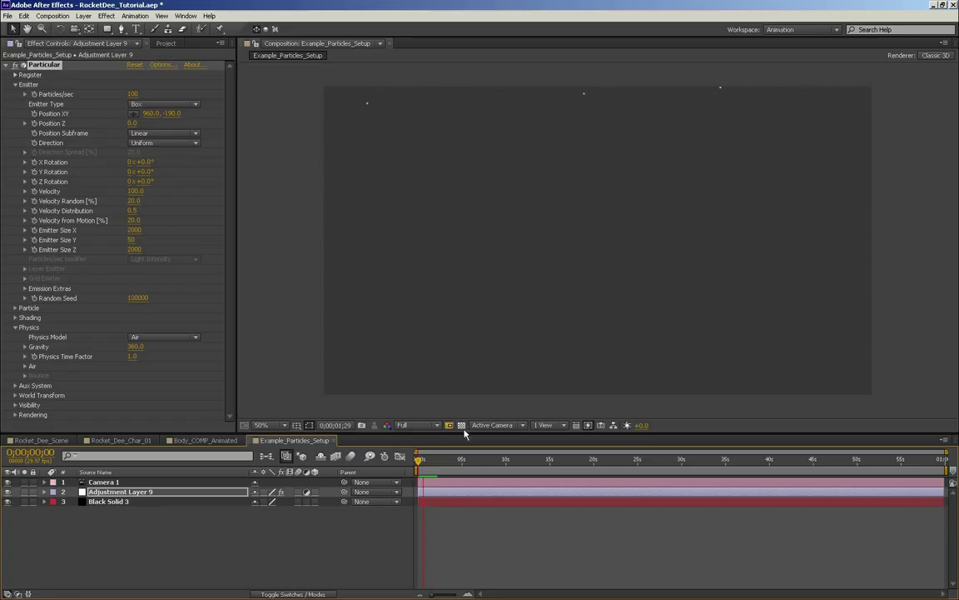
key("space")
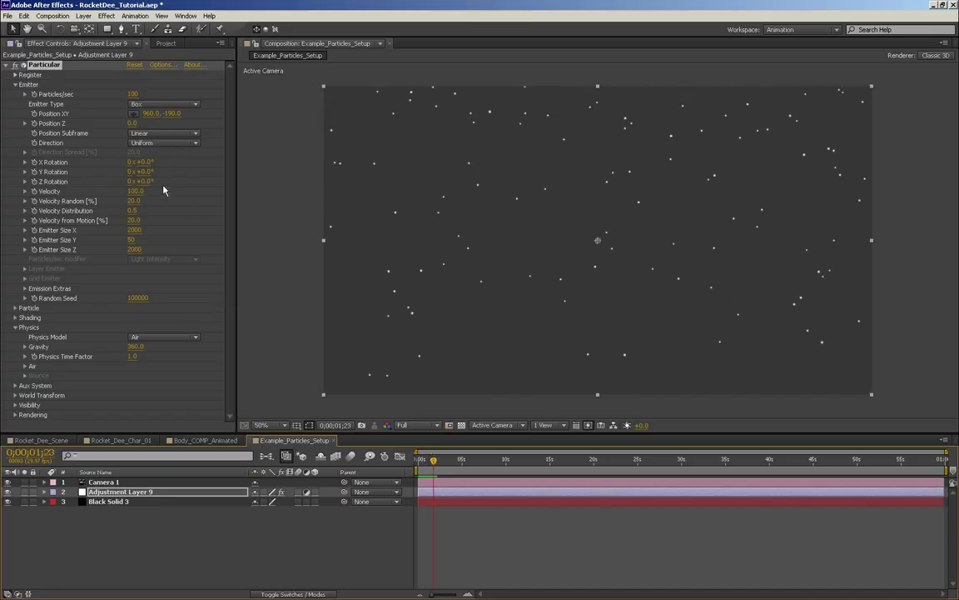
Step: Lower the gravity to 100 and preview how fast the particles fall
left_click(136, 347)
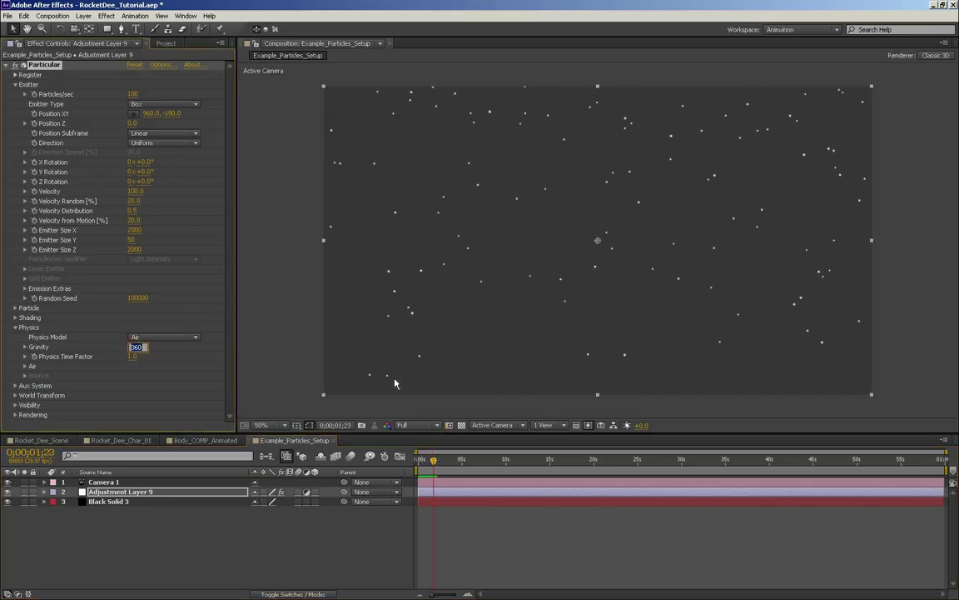
type("100")
key("Return")
key("0")
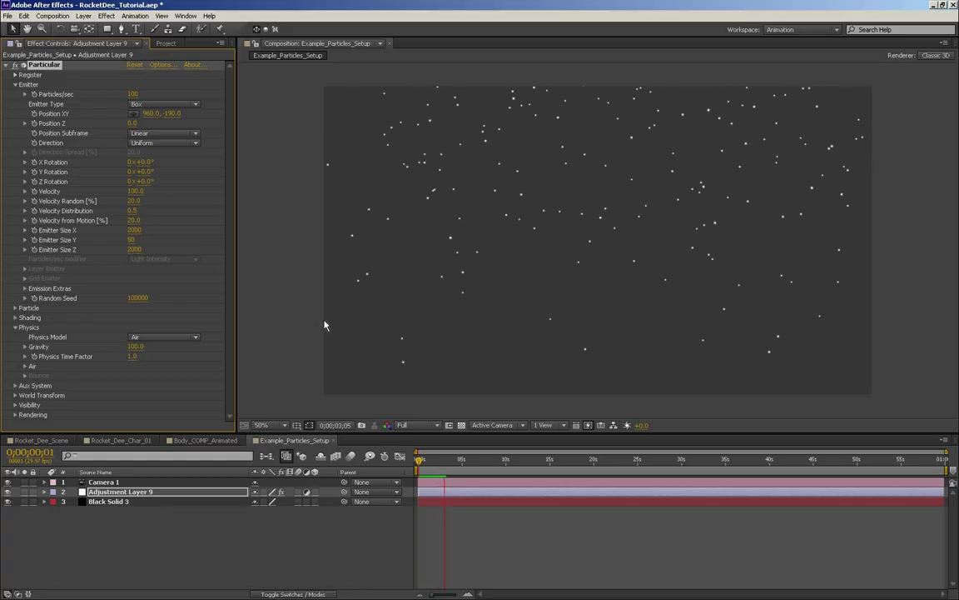
key("space")
Step: Set the gravity to 50, preview the fall and scrub to about 15 seconds
left_click(134, 346)
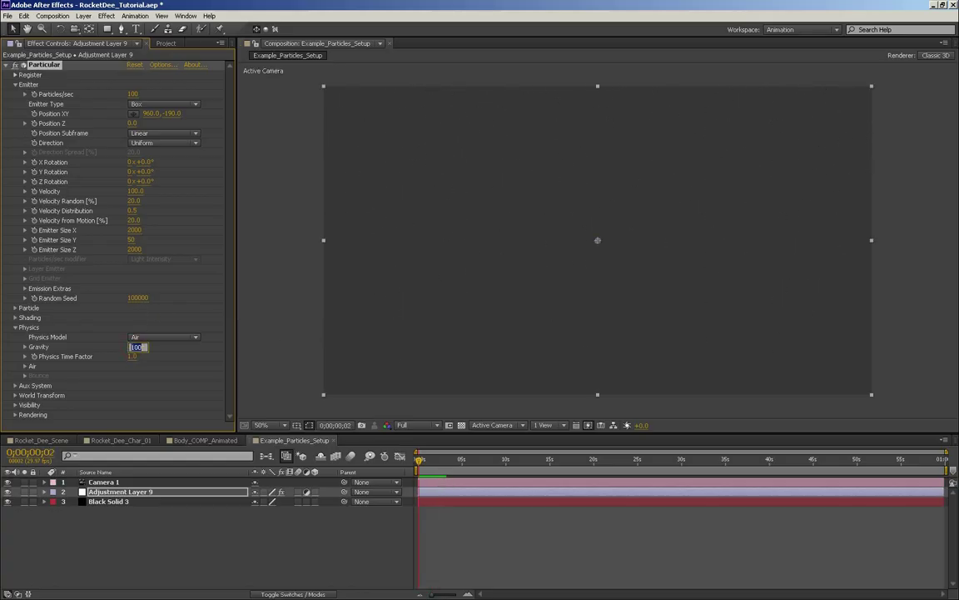
type("50")
key("Return")
key("space")
key("space")
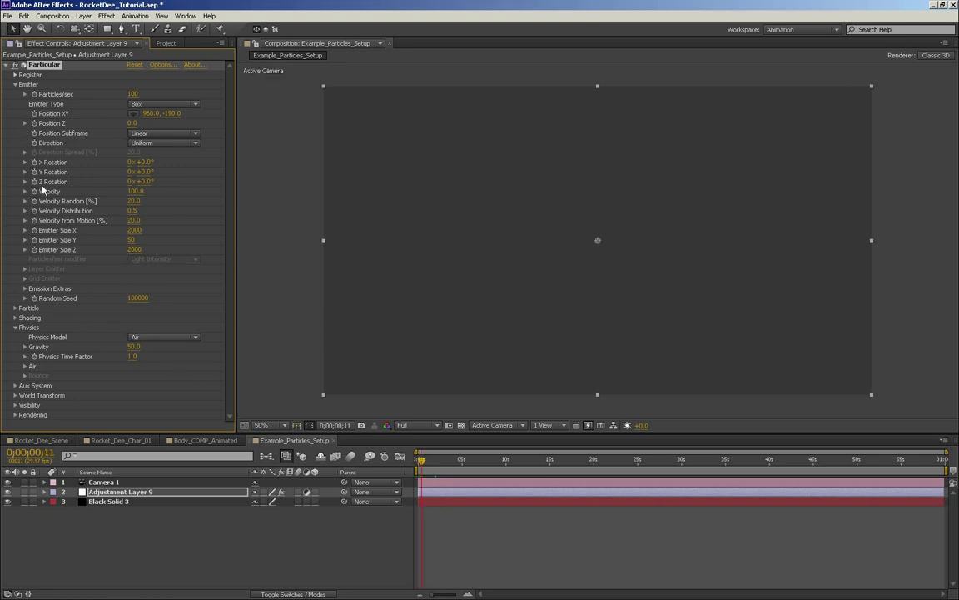
left_click_drag(466, 470, 550, 468)
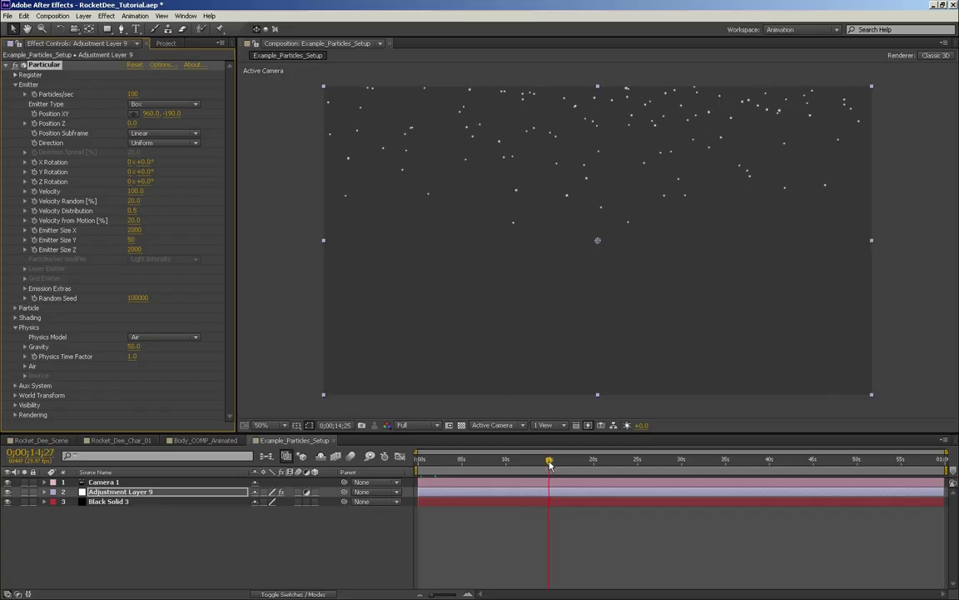
Step: Set the particle Life to 10 seconds and check the coverage at 0;00;21;02 and 0;00;01;05
left_click(15, 309)
scroll(20, 94, "up", 3)
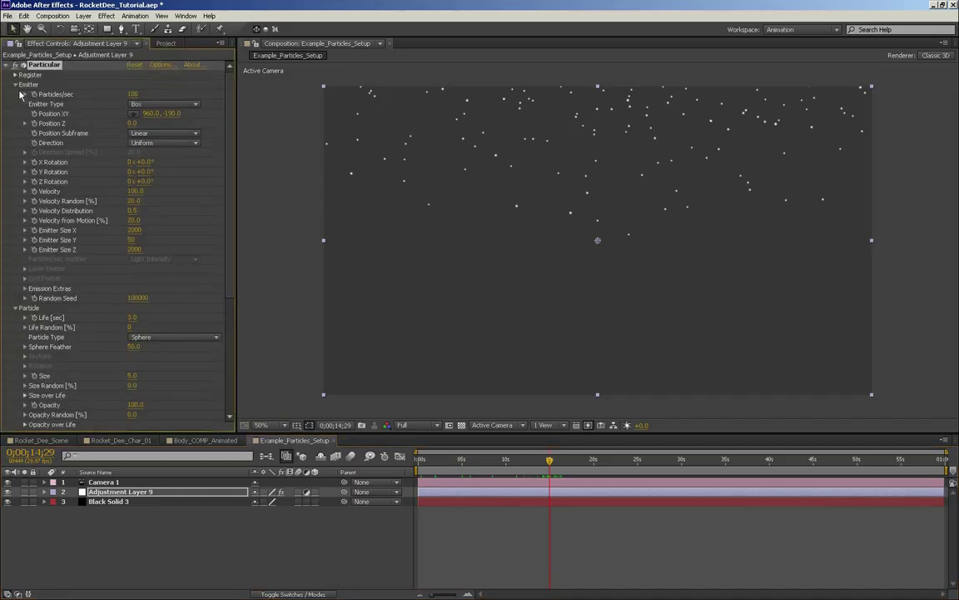
left_click(15, 85)
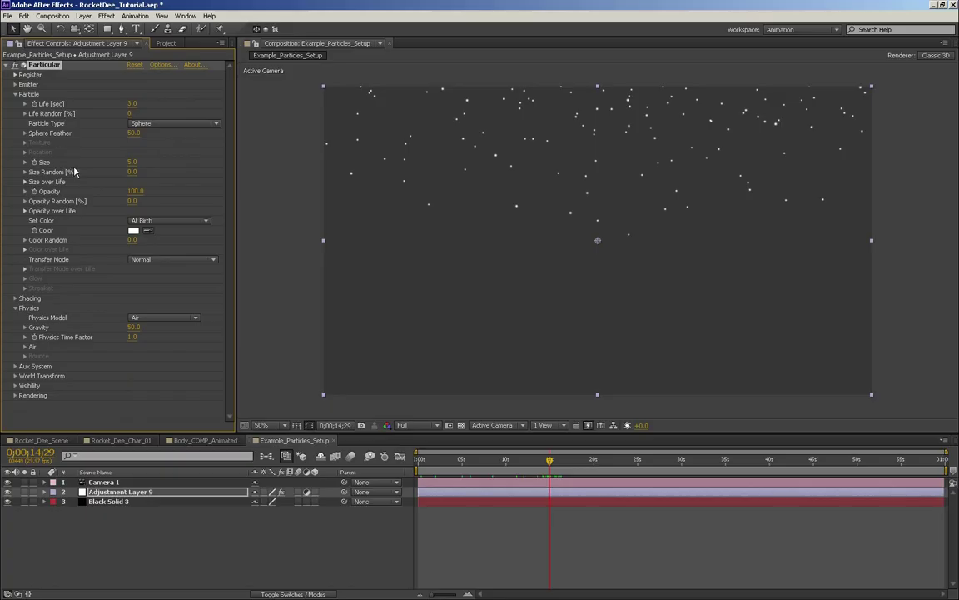
left_click(132, 103)
type("10")
key("Return")
left_click_drag(548, 460, 603, 460)
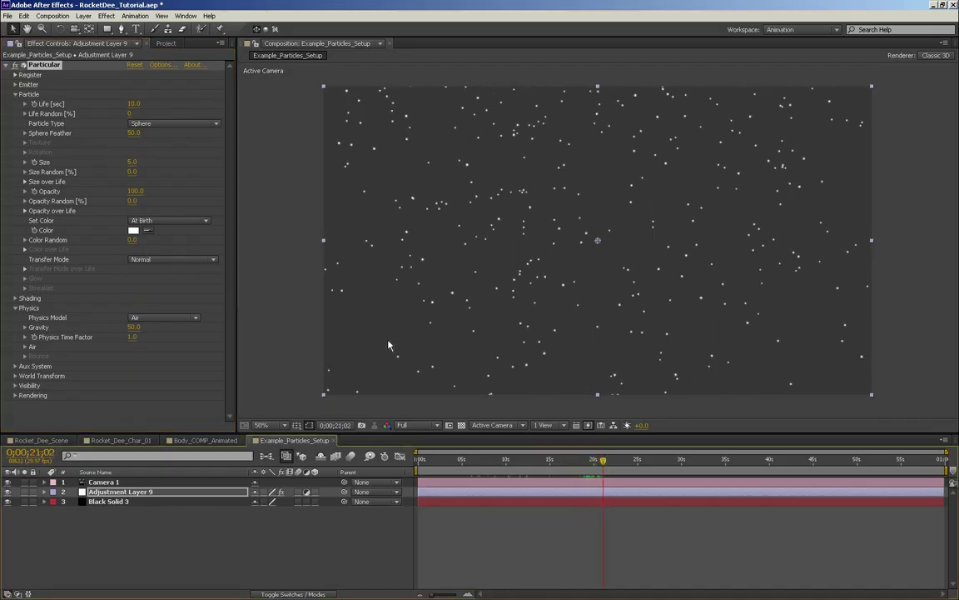
left_click_drag(454, 458, 428, 456)
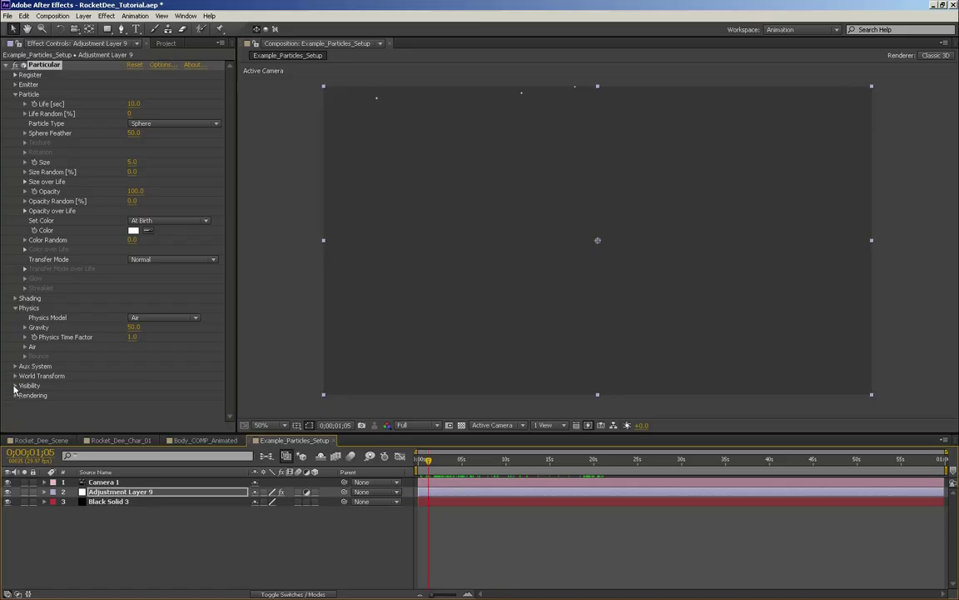
Step: Set the emitter's Emission Extras Pre Run to 100 and return to the first frame
left_click(14, 84)
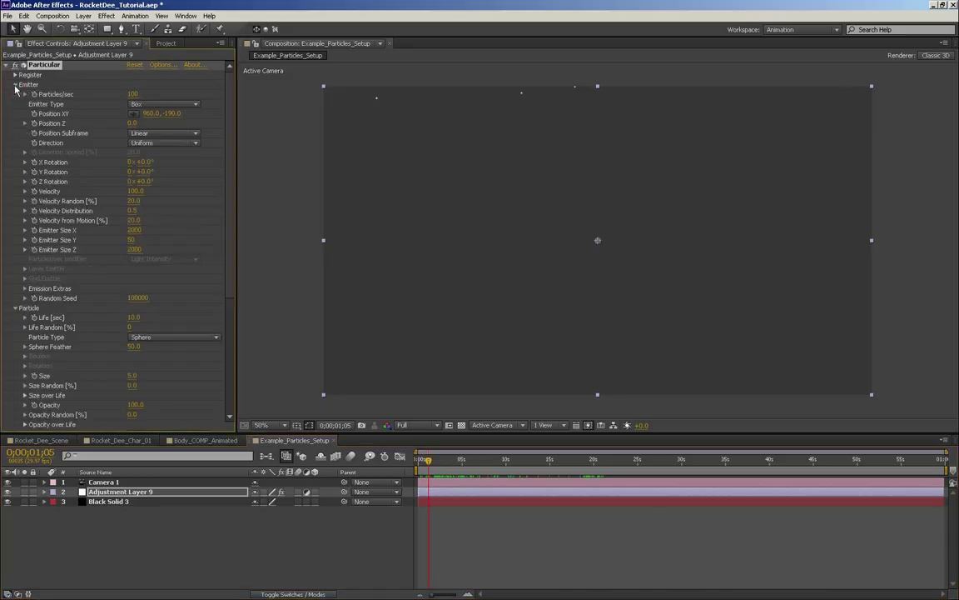
left_click(25, 288)
left_click(130, 298)
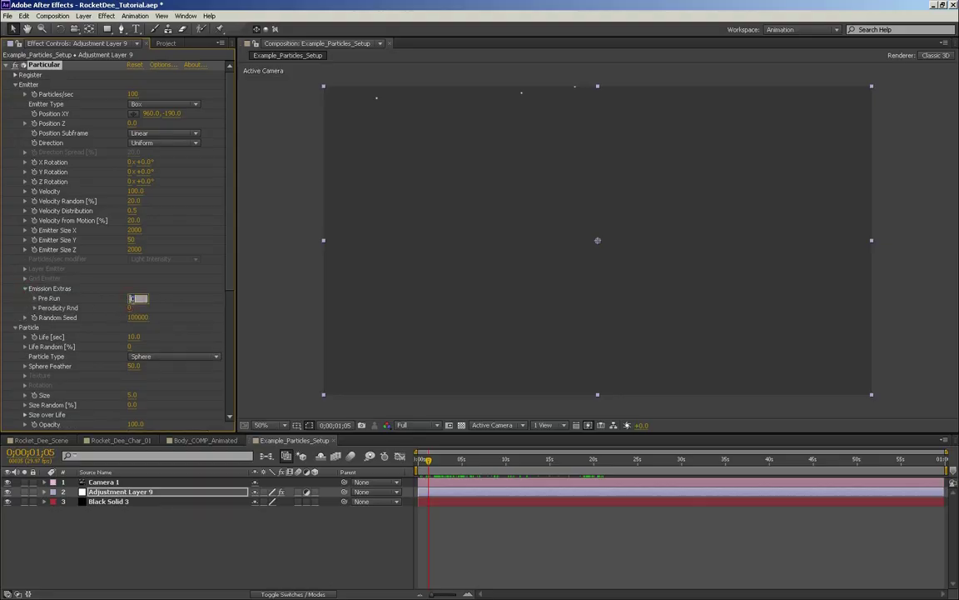
key("Return")
left_click_drag(428, 463, 411, 465)
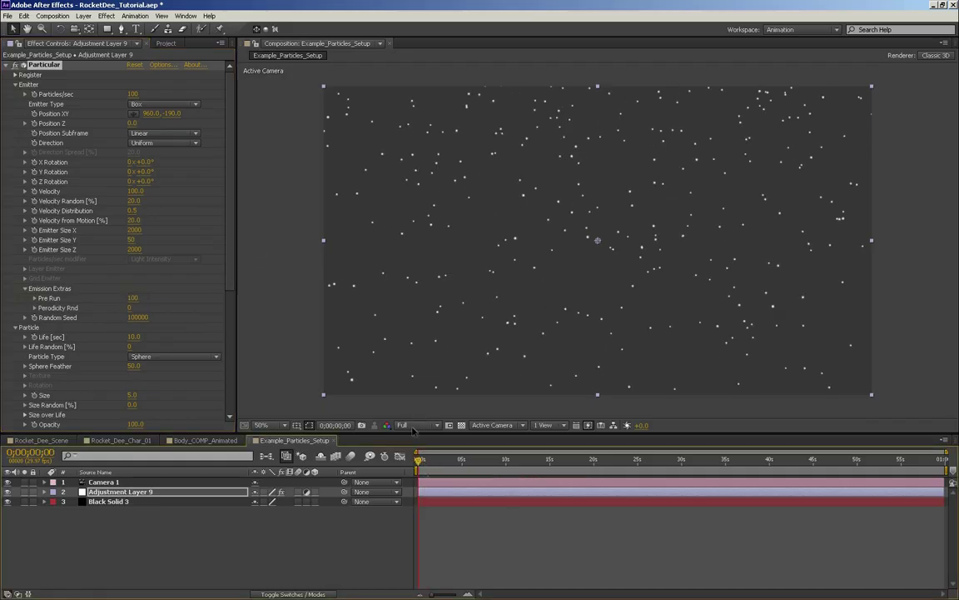
Step: Preview the pre-run particle animation twice from the first frame
key("KP_0")
key("space")
left_click_drag(434, 459, 418, 459)
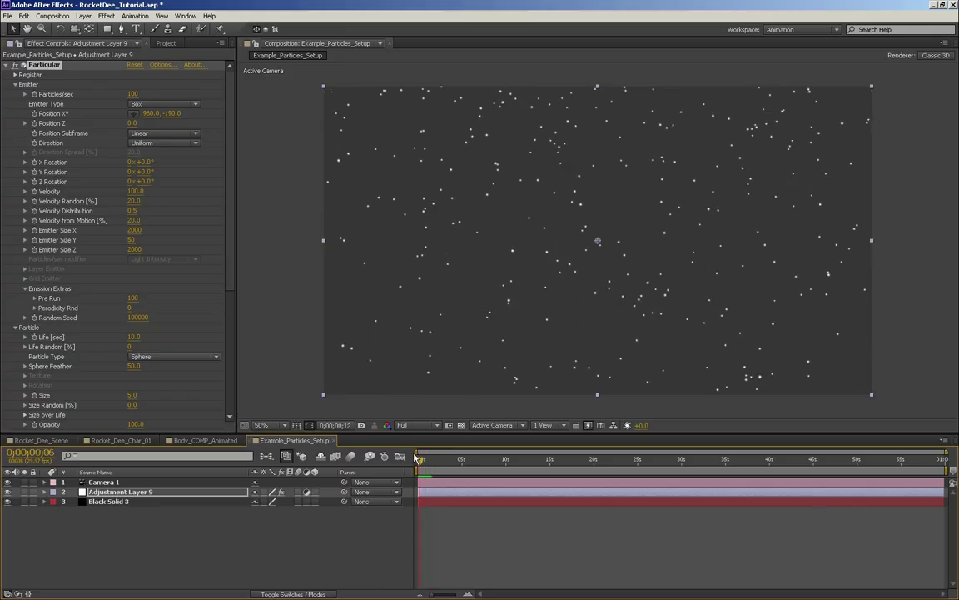
key("KP_0")
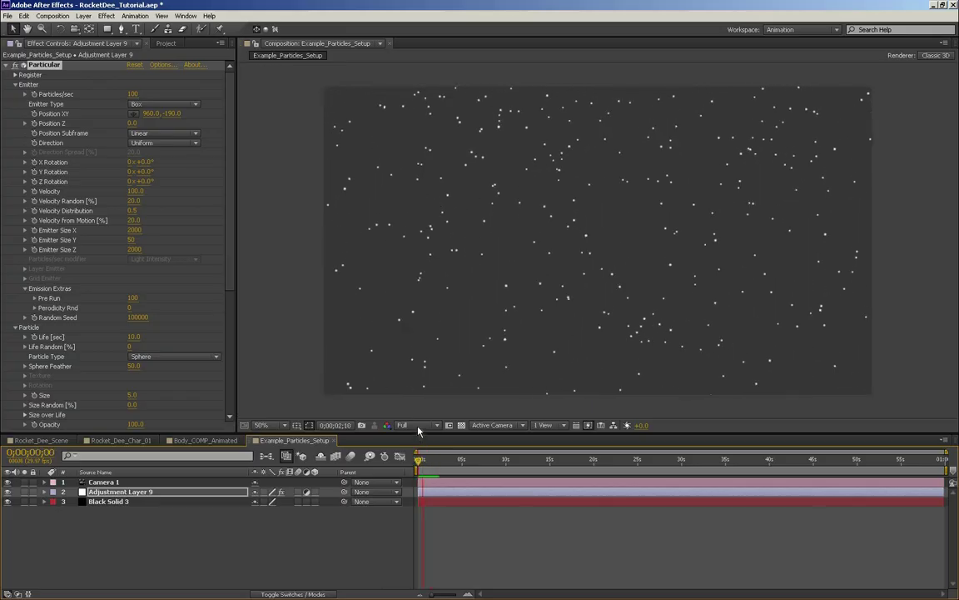
key("space")
Step: Collapse Particular's Particle and Emitter parameter groups
scroll(146, 209, "down", 1)
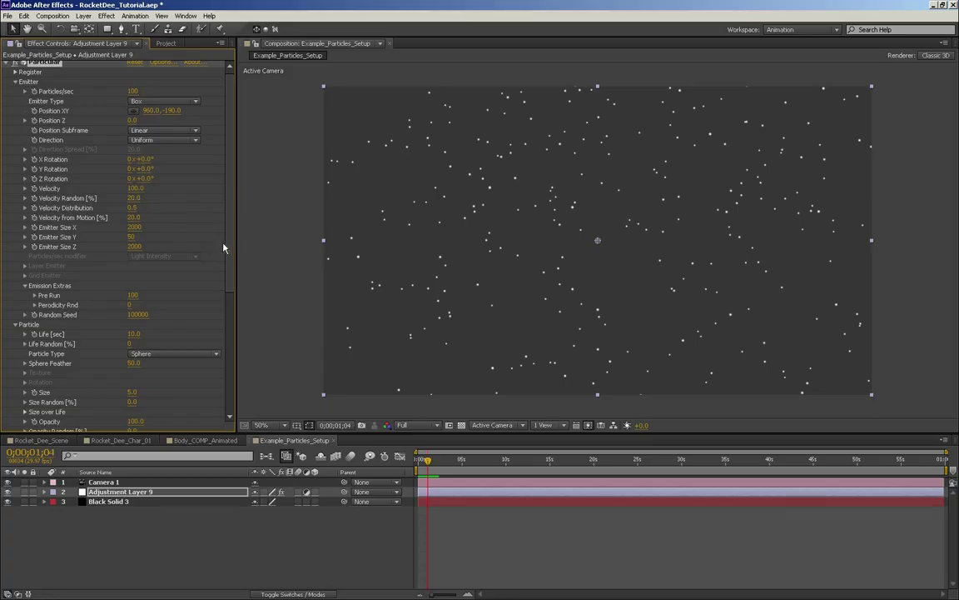
left_click_drag(232, 268, 244, 394)
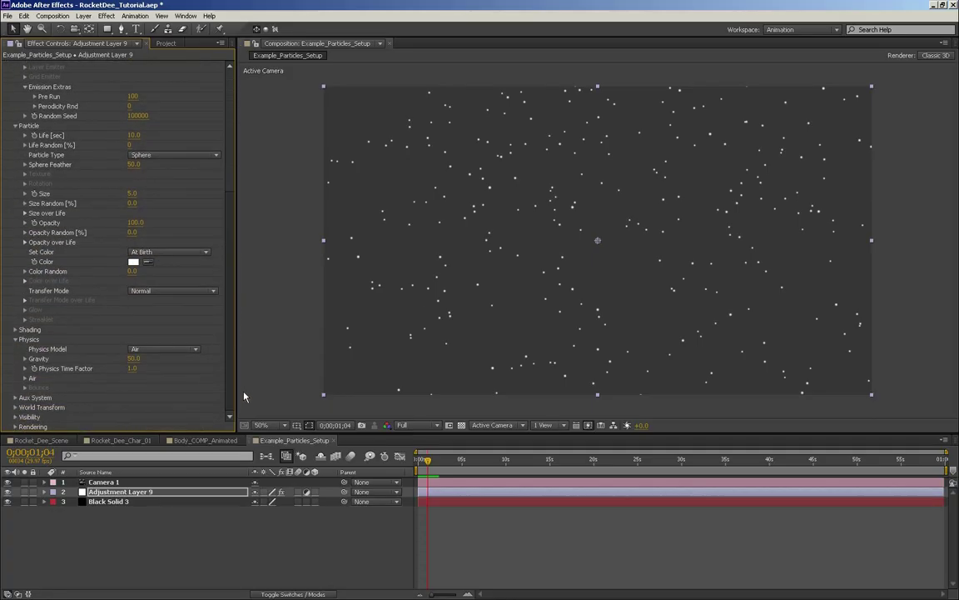
left_click(14, 126)
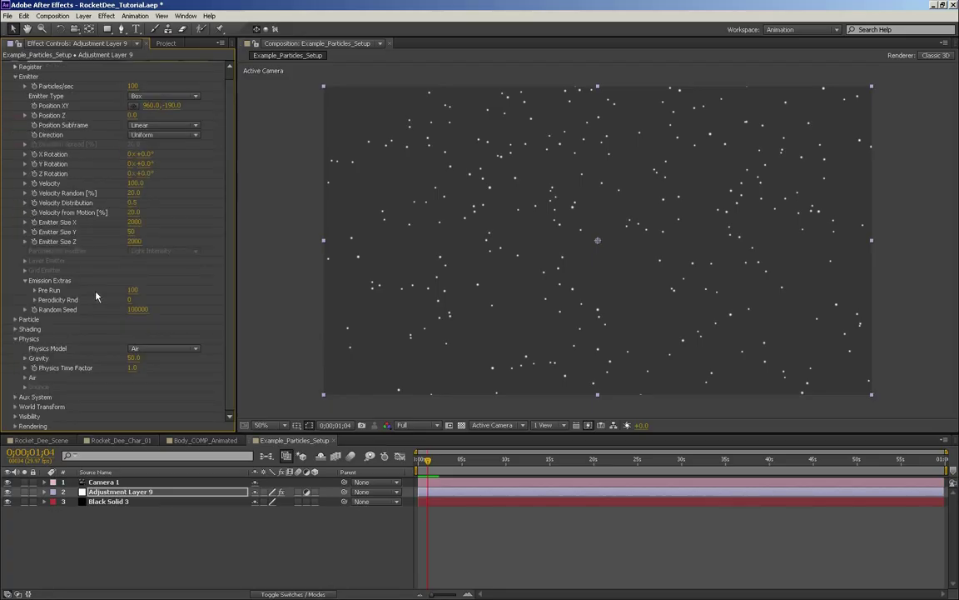
left_click(14, 77)
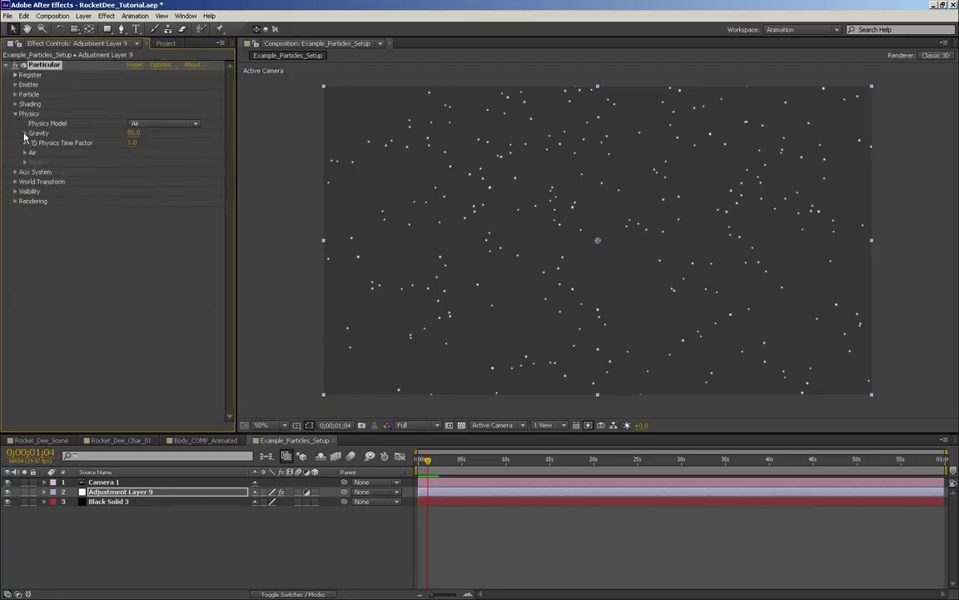
Step: Preview the particles with a Spin Amplitude of 418 in Particular's Air physics settings, and lower the amplitude to 100
left_click(25, 153)
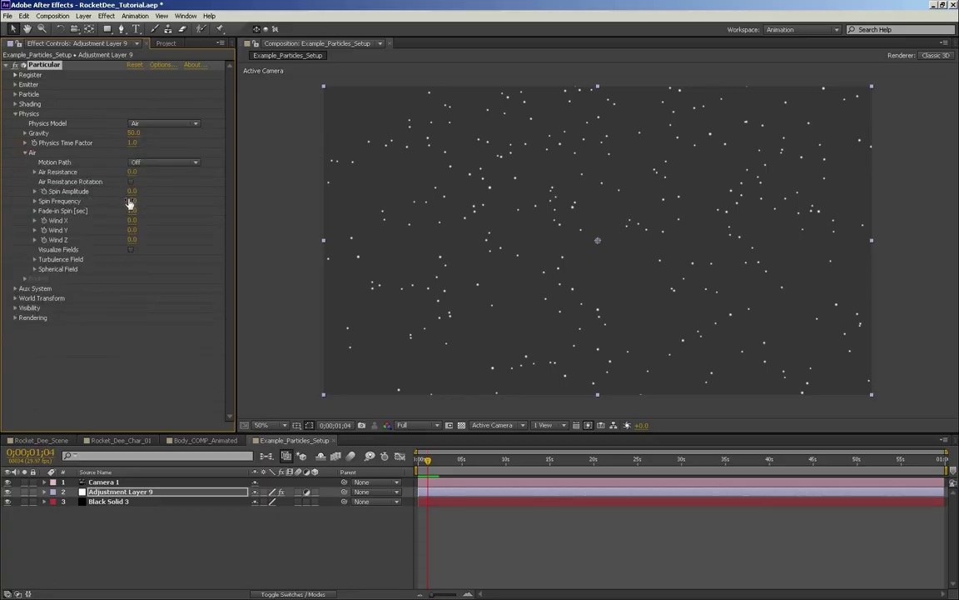
left_click_drag(132, 191, 229, 190)
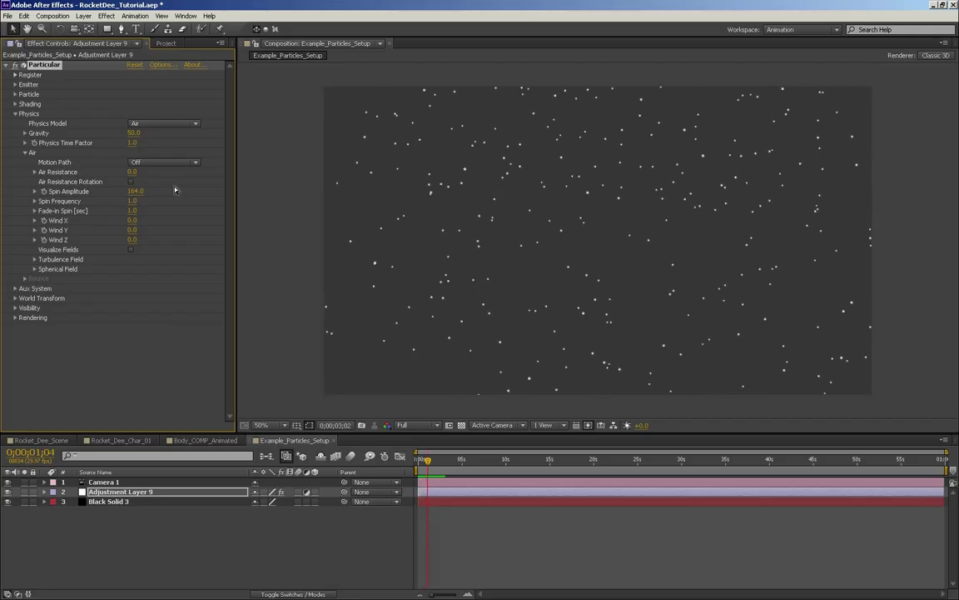
key("space")
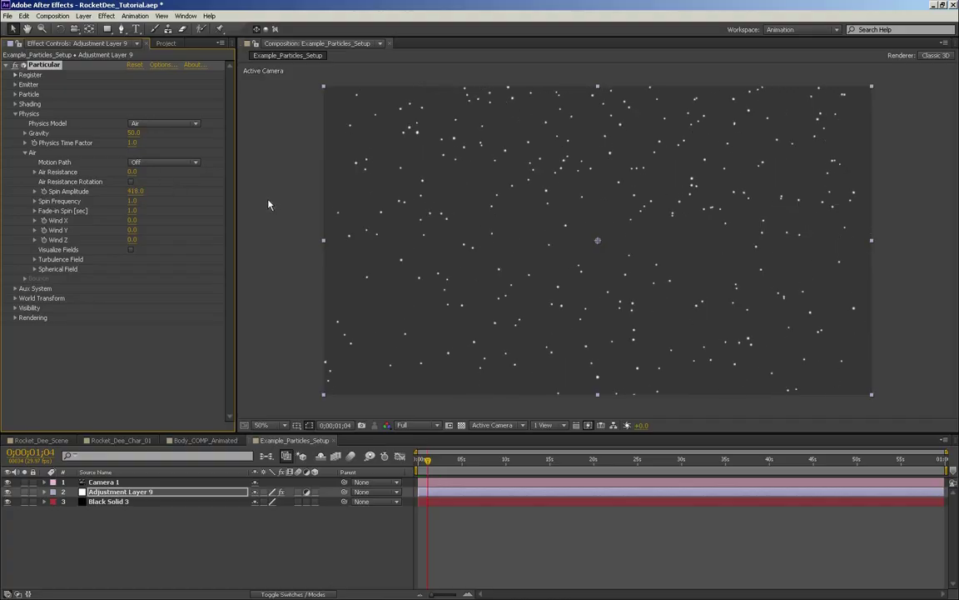
key("space")
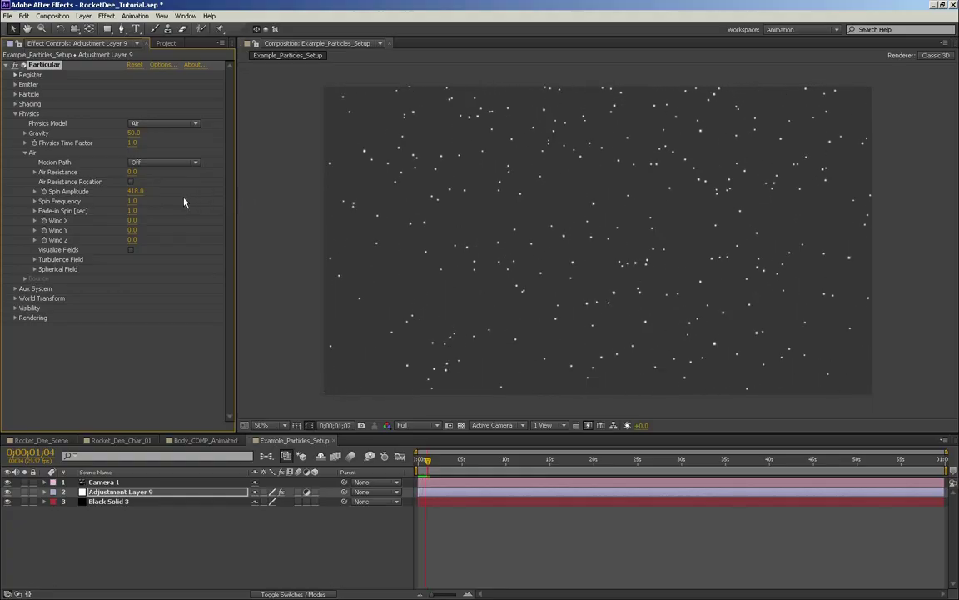
key("space")
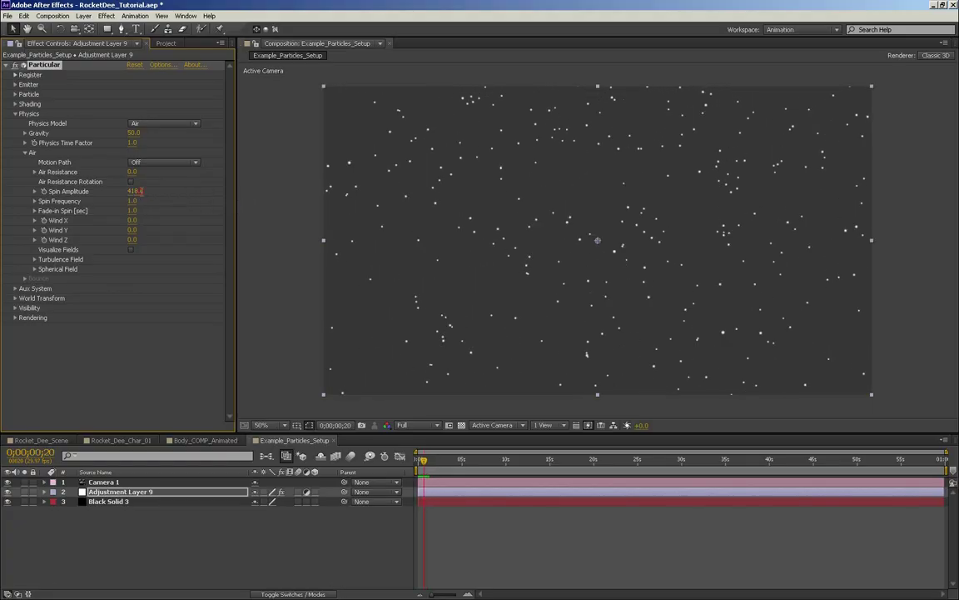
left_click(135, 191)
type("100")
key("Return")
Step: Turn on Visualize Fields for the Air physics and expand the Turbulence Field settings
left_click(36, 260)
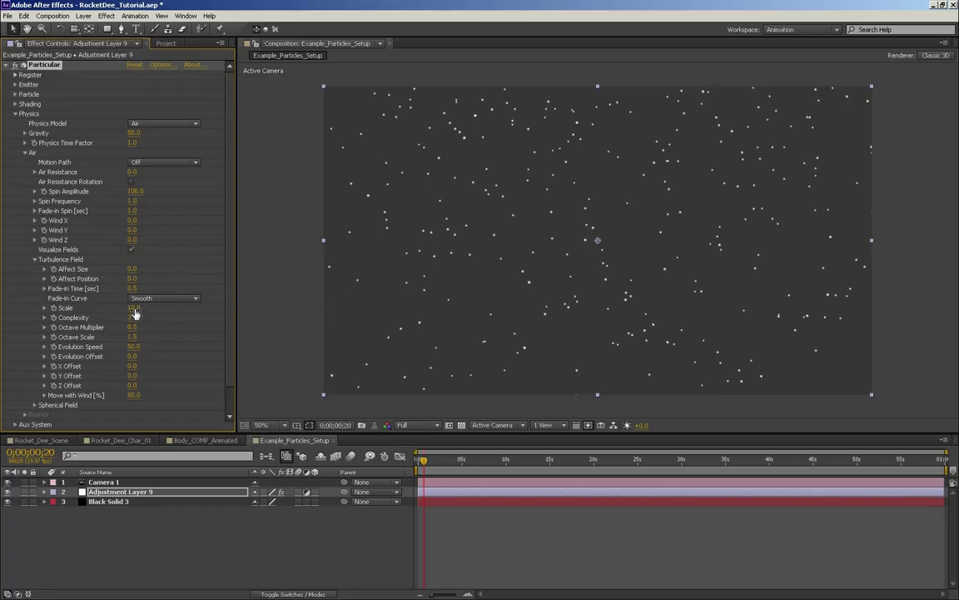
left_click_drag(120, 306, 134, 307)
Step: Try looking at the particles from Custom View 1 and return to the Active Camera view
left_click(495, 424)
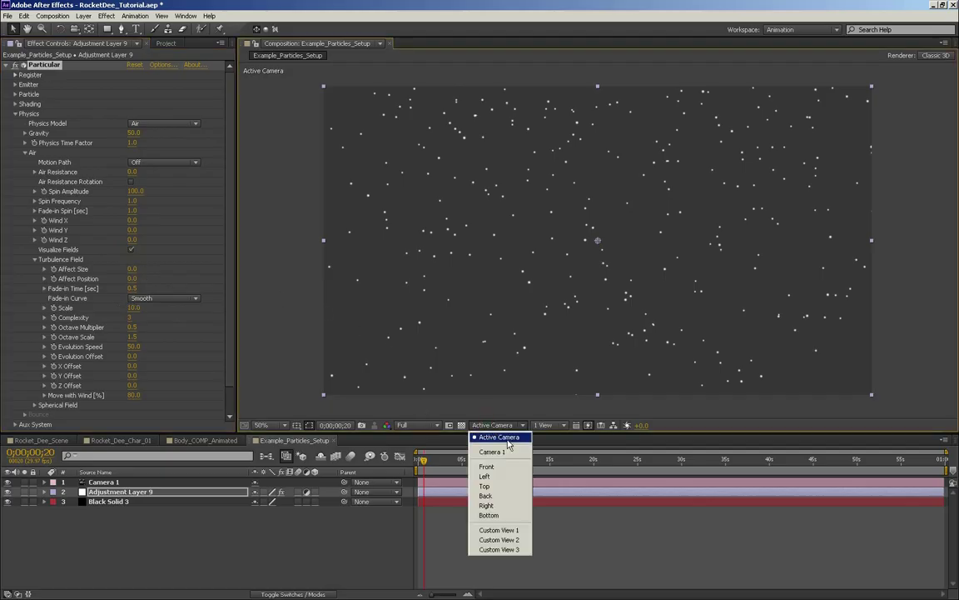
left_click(520, 532)
key("c")
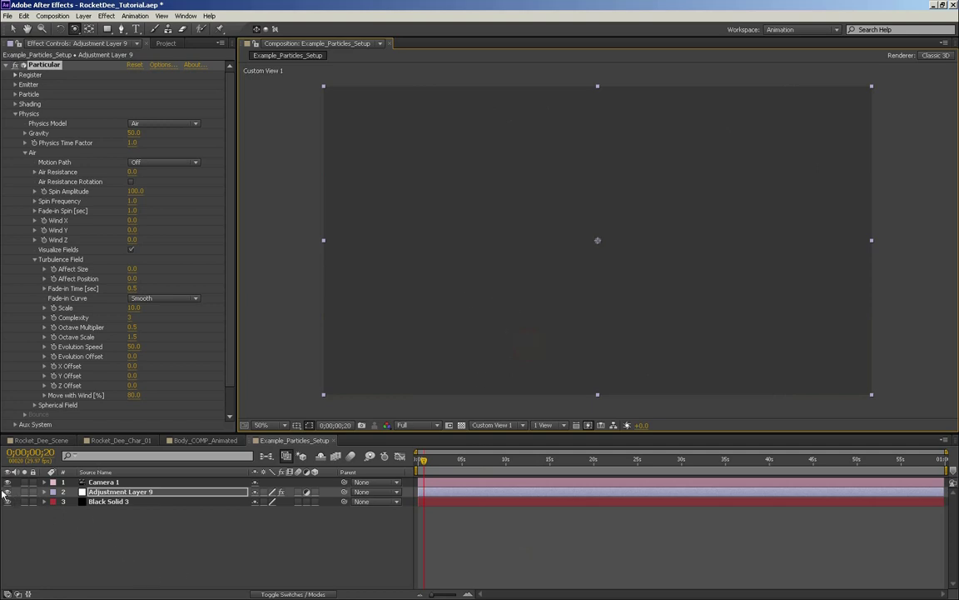
left_click(496, 424)
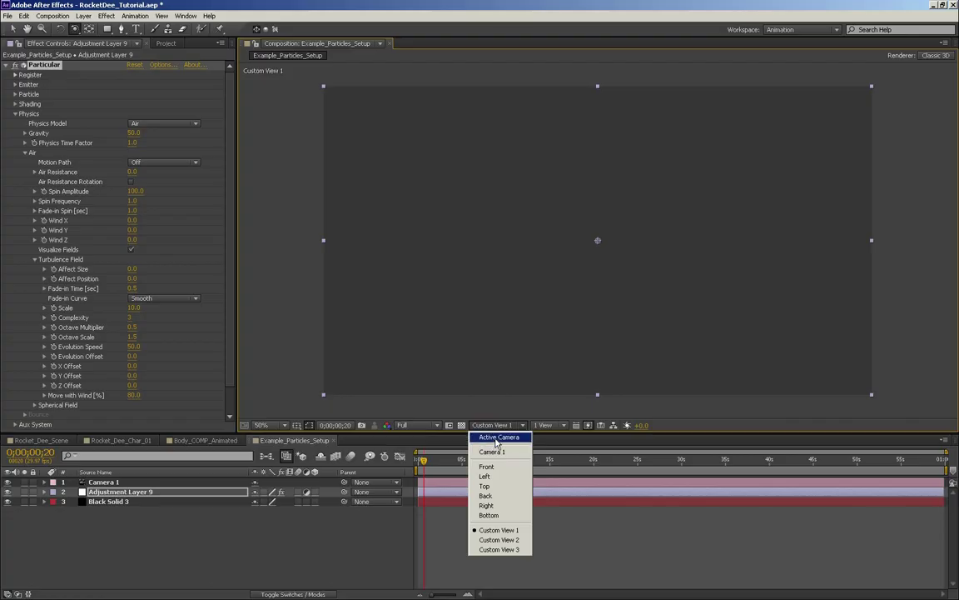
left_click(498, 434)
Step: Dolly and track the camera so the emitter's particles and the field axes sit around the middle of the frame
left_click_drag(572, 316, 516, 261)
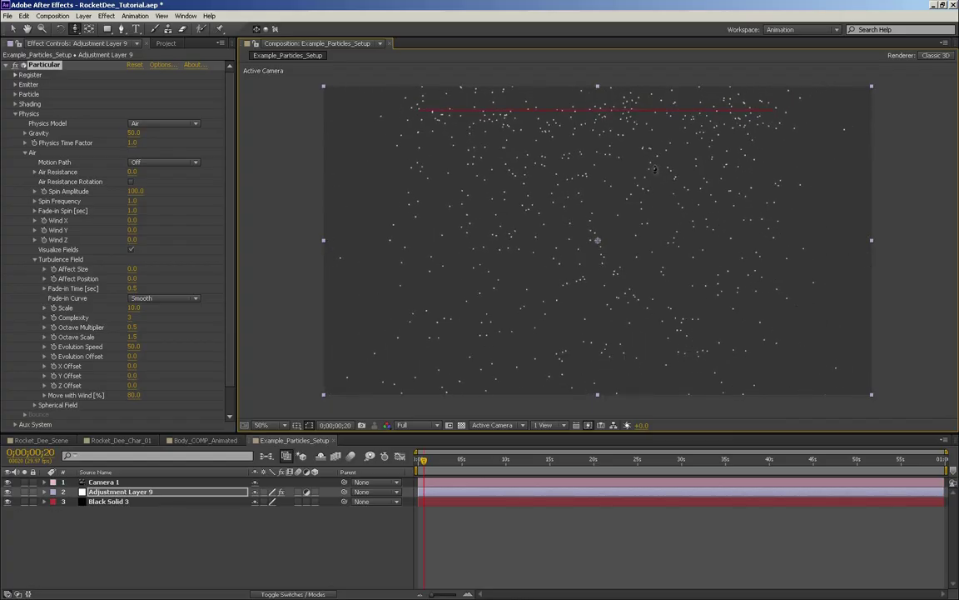
left_click_drag(652, 170, 630, 287)
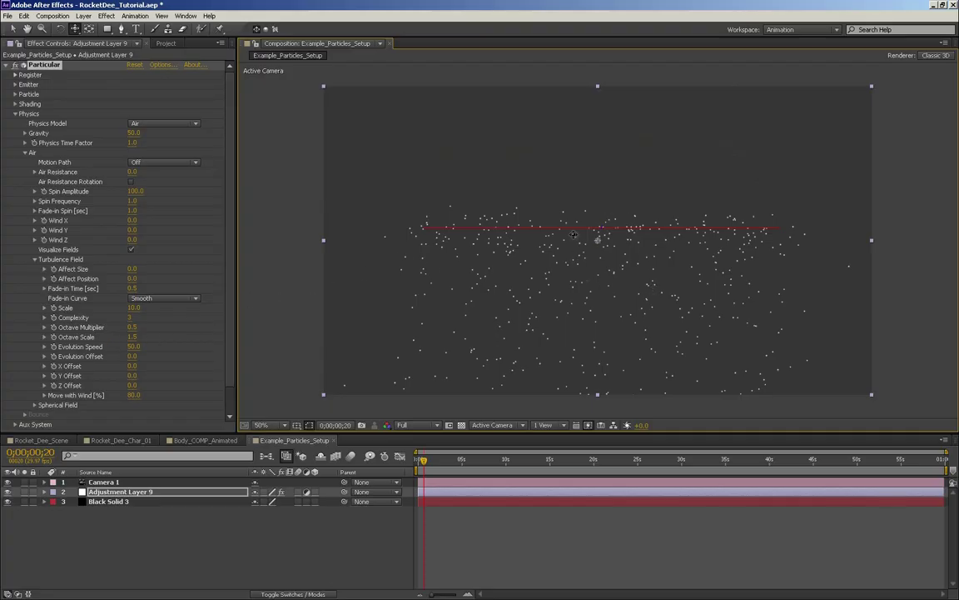
left_click_drag(609, 247, 764, 165)
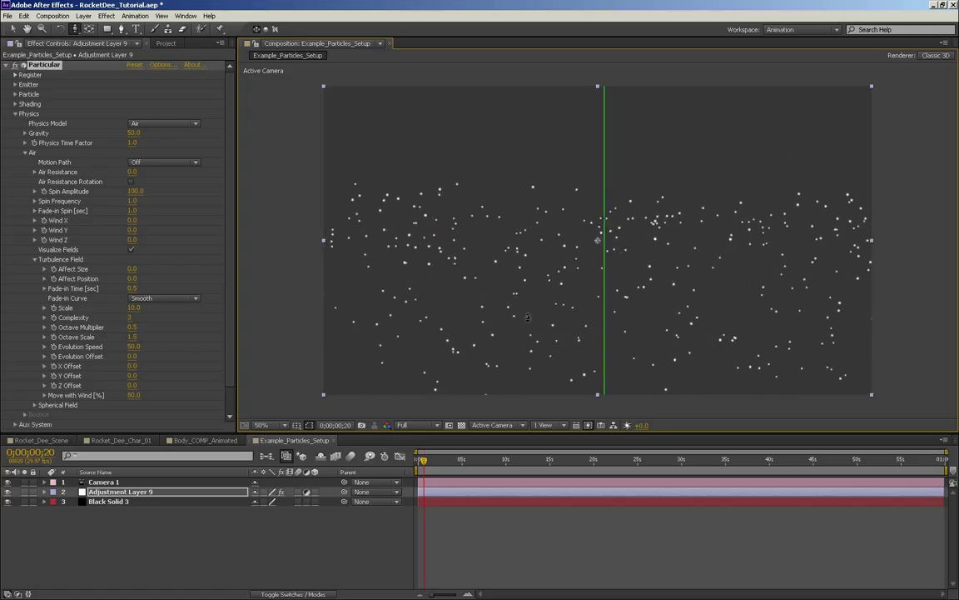
Step: Reduce the composition's preview resolution to Third and scrub the particle animation to 0;00;00;18
left_click(406, 424)
left_click(379, 393)
left_click(420, 428)
left_click(425, 469)
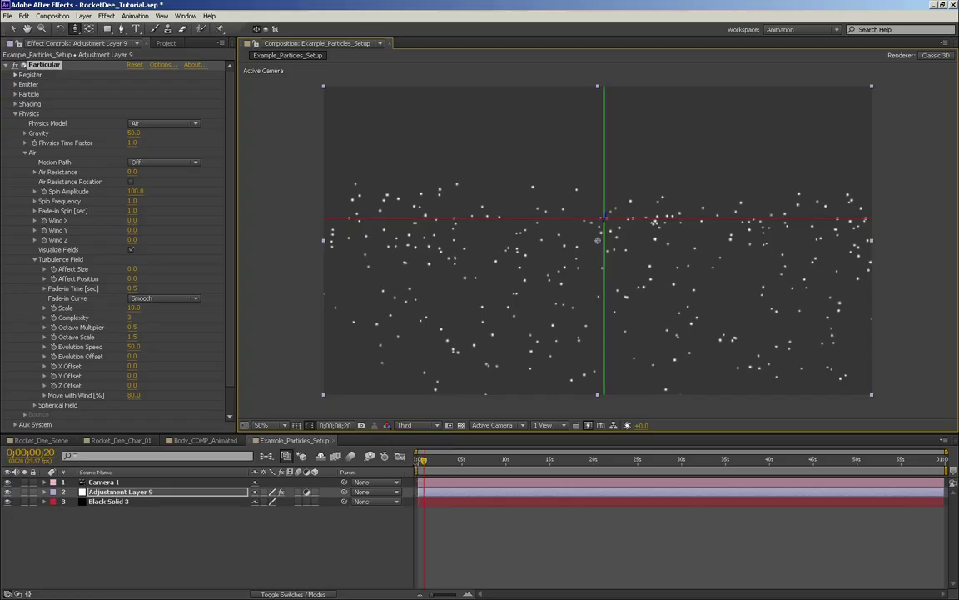
left_click_drag(448, 463, 422, 463)
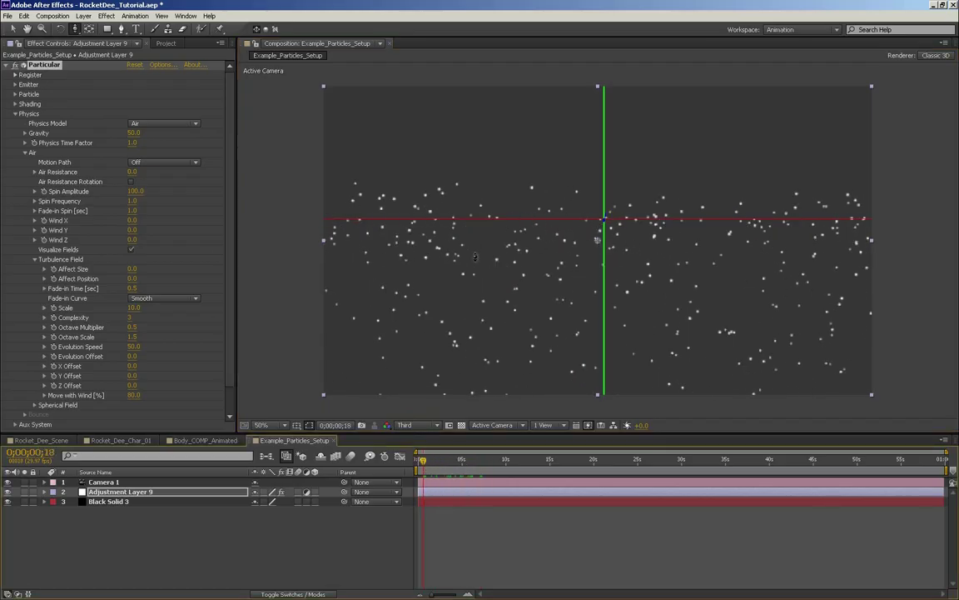
Step: Set the Turbulence Field's Affect Position to 173 and preview the motion from the first frame
left_click_drag(129, 289, 237, 272)
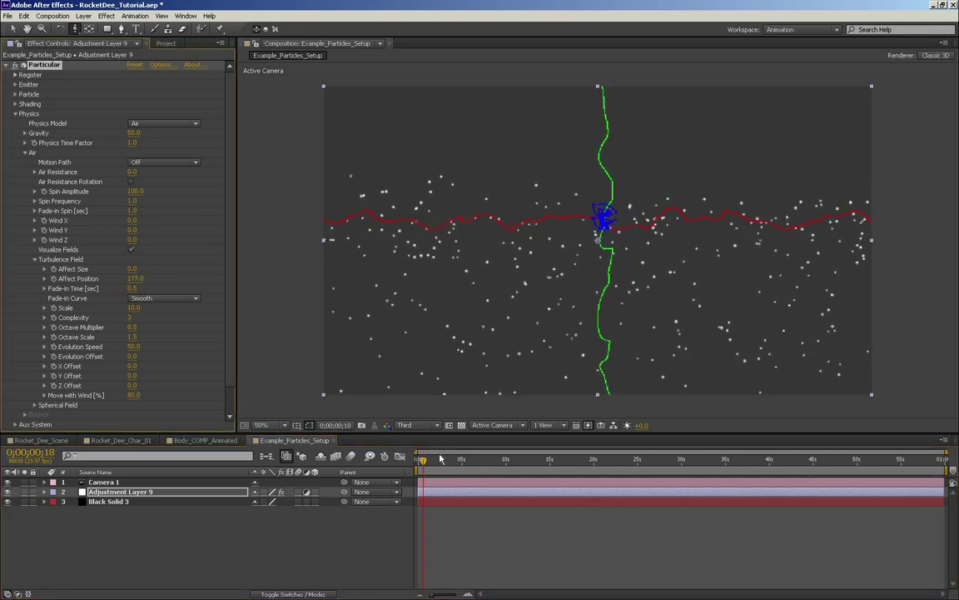
left_click_drag(425, 459, 381, 458)
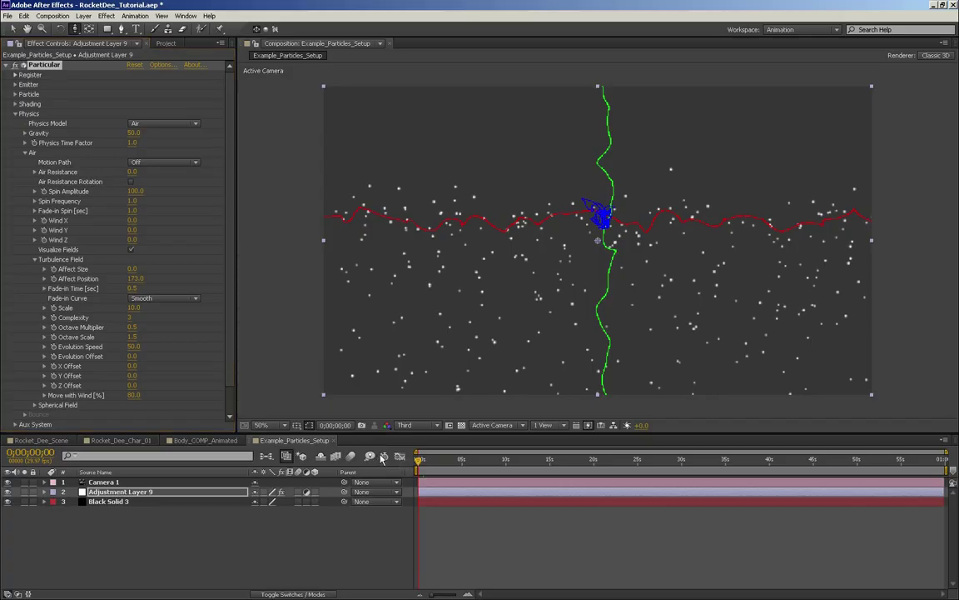
key("space")
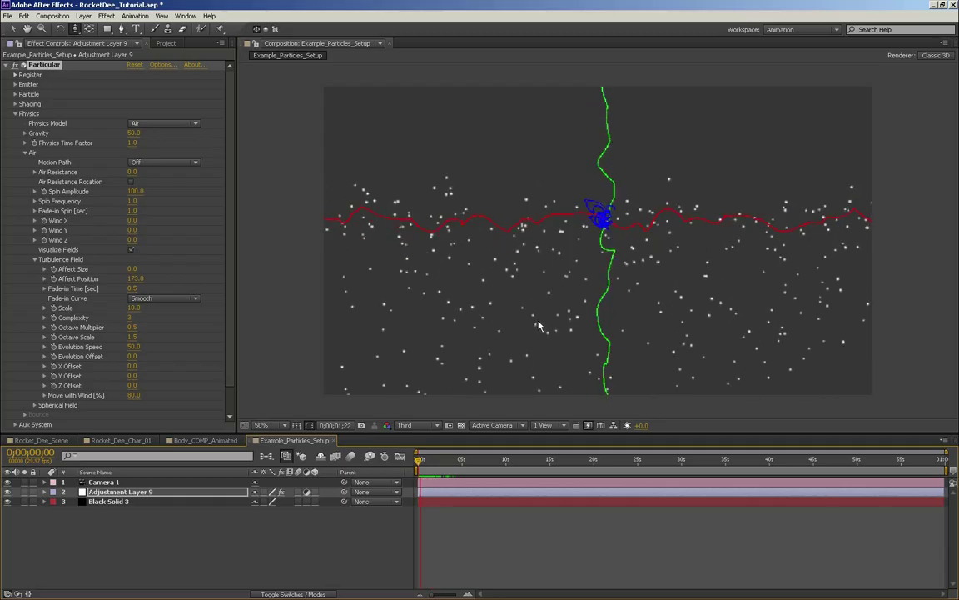
key("space")
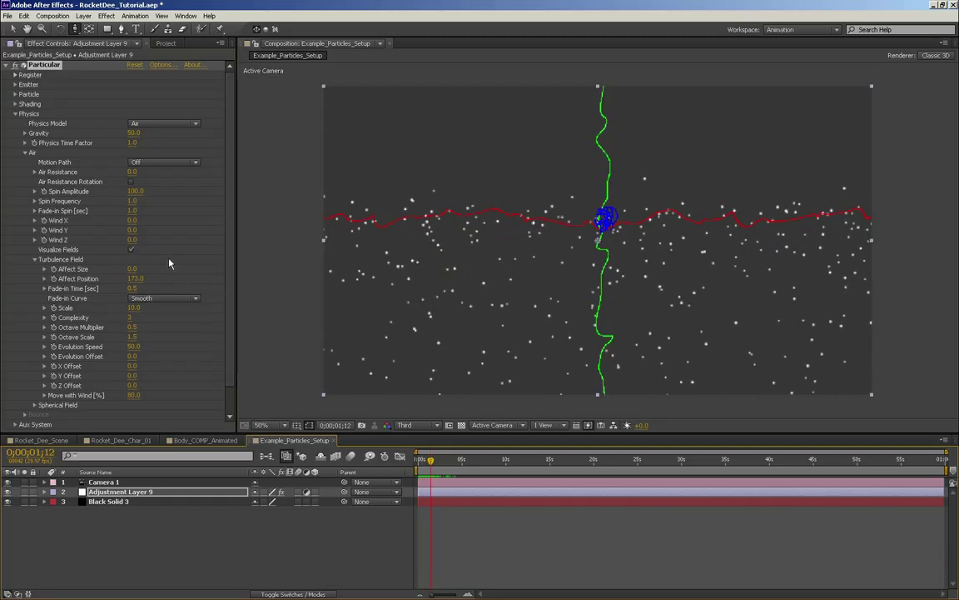
Step: Try Turbulence Field Scale values of 5 and 1, and preview the motion with the Scale of 1
scroll(200, 264, "down", 1)
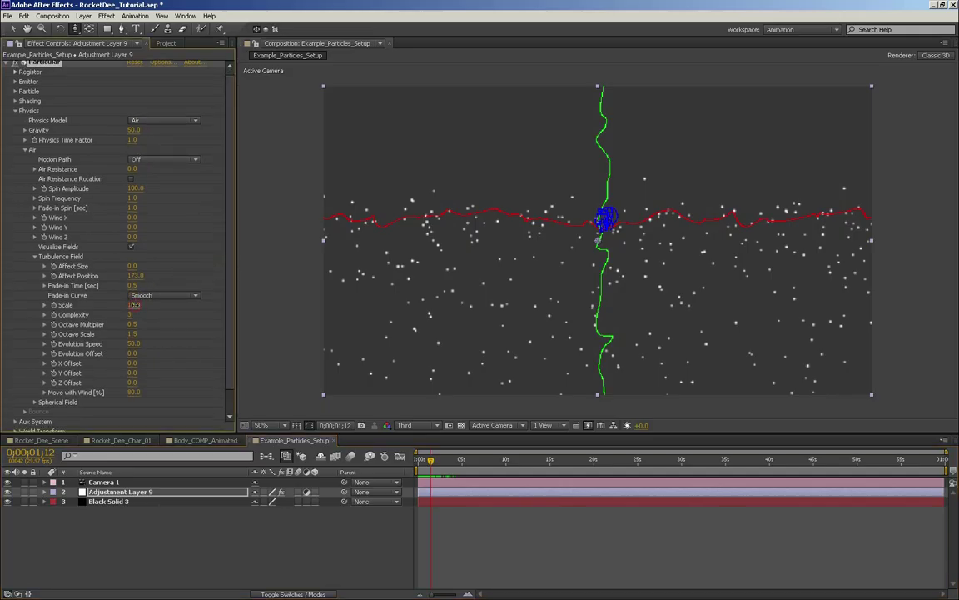
mouse_move(134, 305)
left_mouse_down()
mouse_move(125, 306)
mouse_move(139, 312)
left_mouse_up()
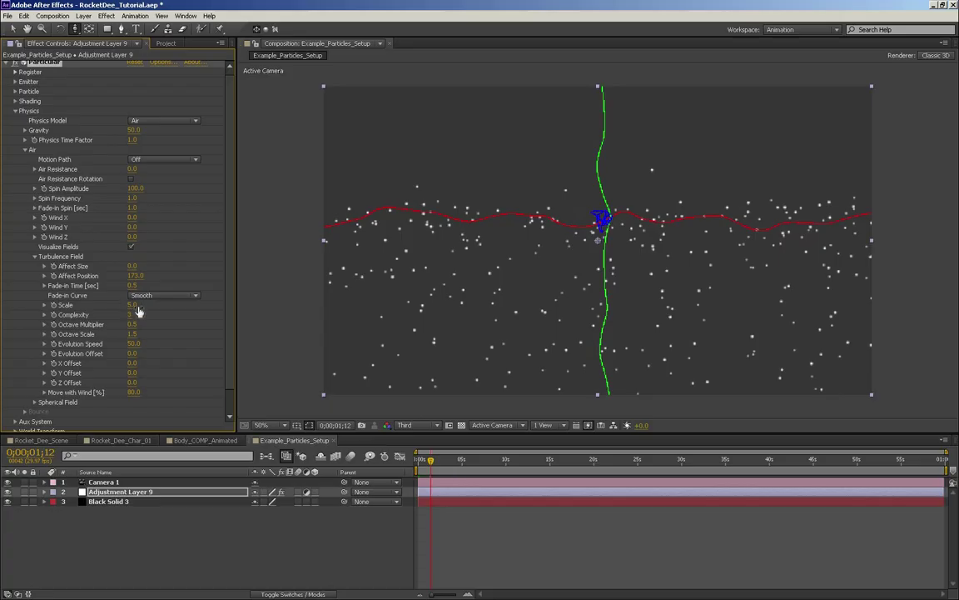
left_click(137, 308)
type("1")
key("Return")
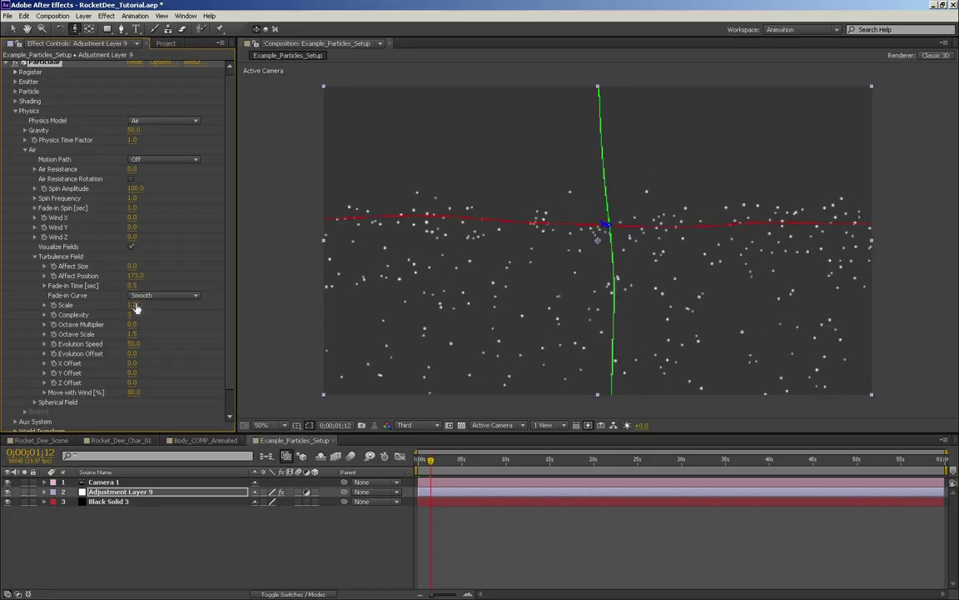
key("KP_0")
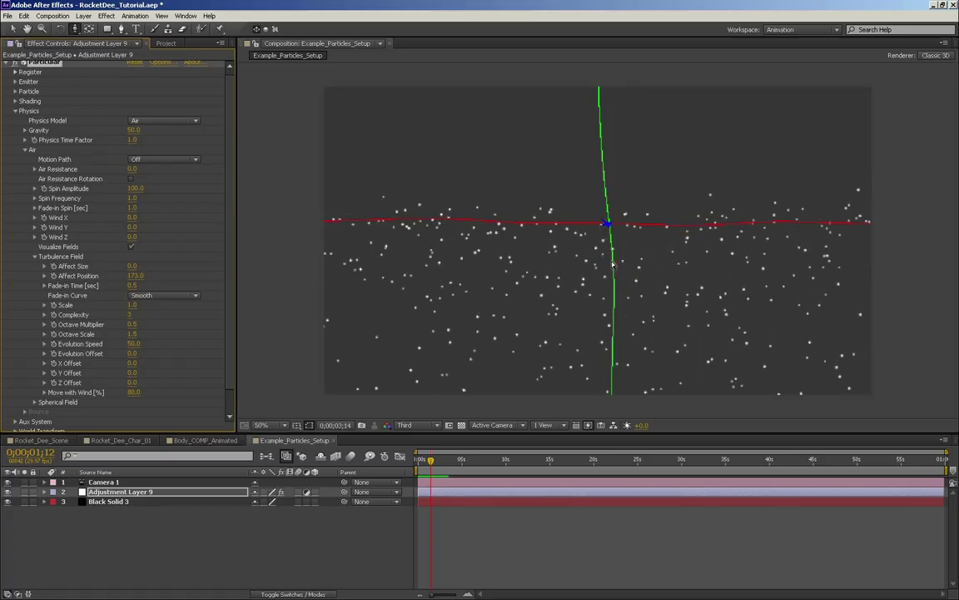
key("space")
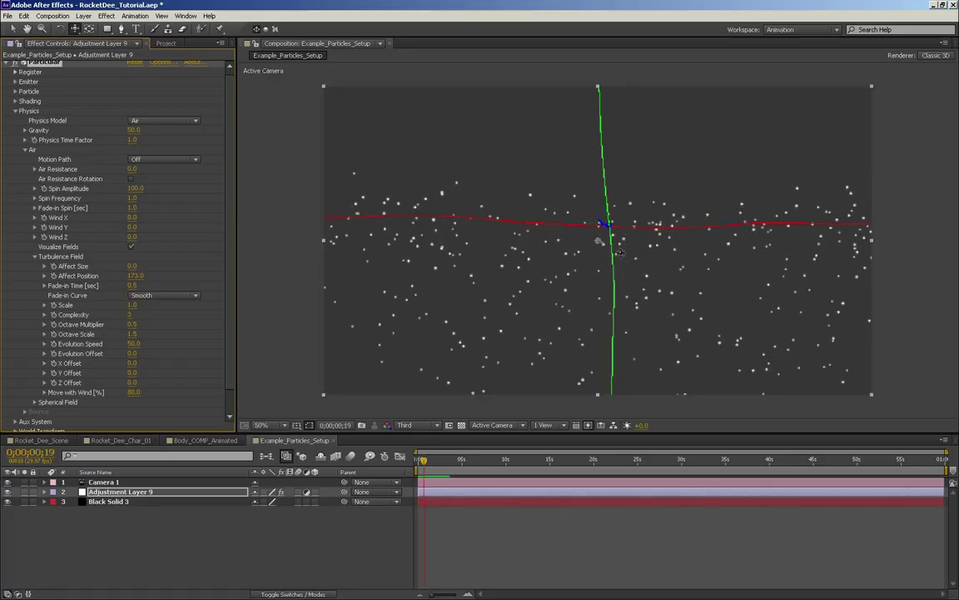
Step: Dolly the camera back from the particles, set the Turbulence Field Scale to 3, and preview the result
key("c")
left_click_drag(620, 252, 308, 316)
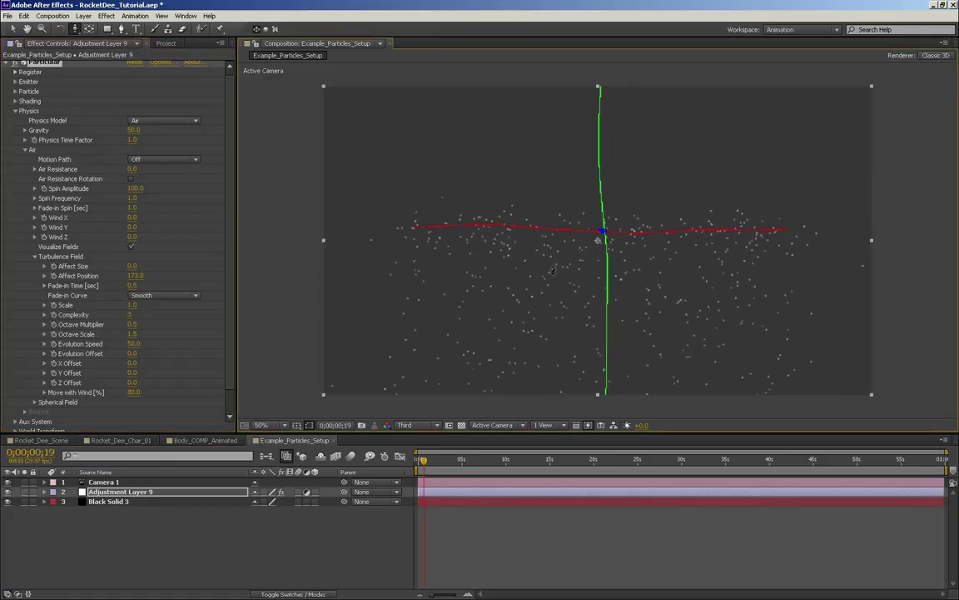
left_click(131, 305)
key("Return")
key("space")
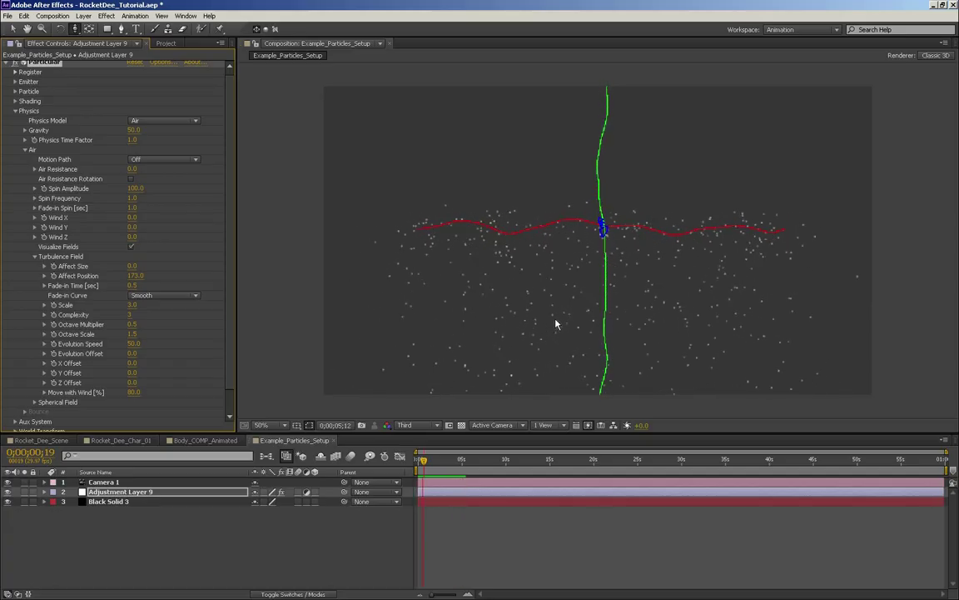
key("space")
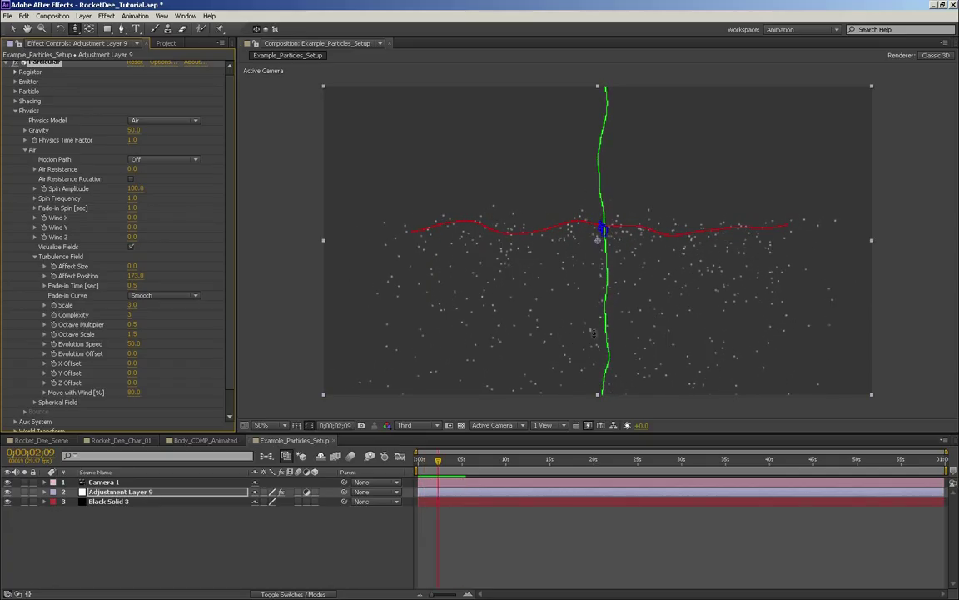
Step: Track the camera so the emitter sits near the top of the frame, and return to the first frame
key("c")
left_click_drag(611, 320, 595, 243)
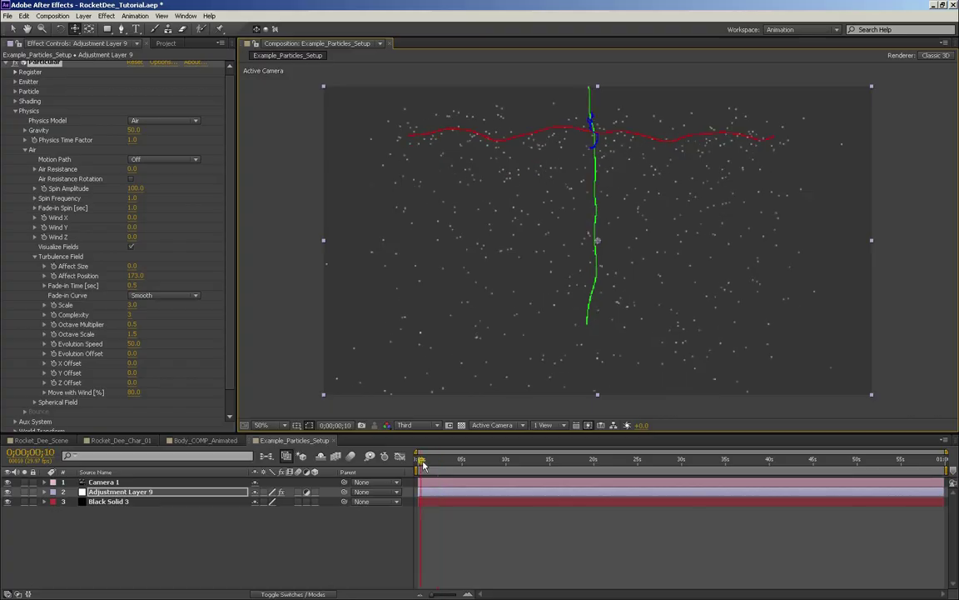
left_click_drag(438, 459, 406, 463)
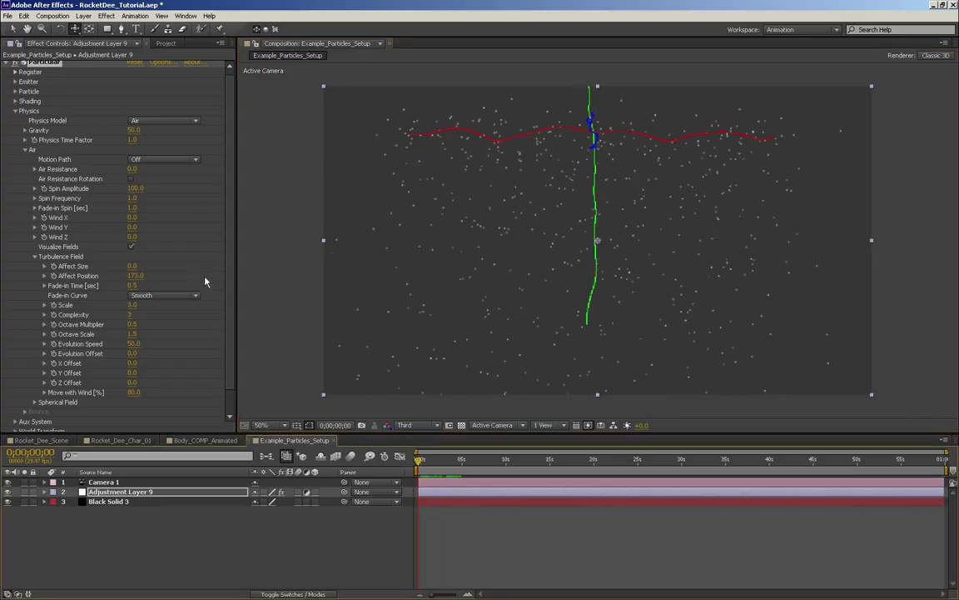
Step: Try an Air Wind X of 8550 and scrub the opening frames to check the sideways drift
scroll(213, 295, "down", 2)
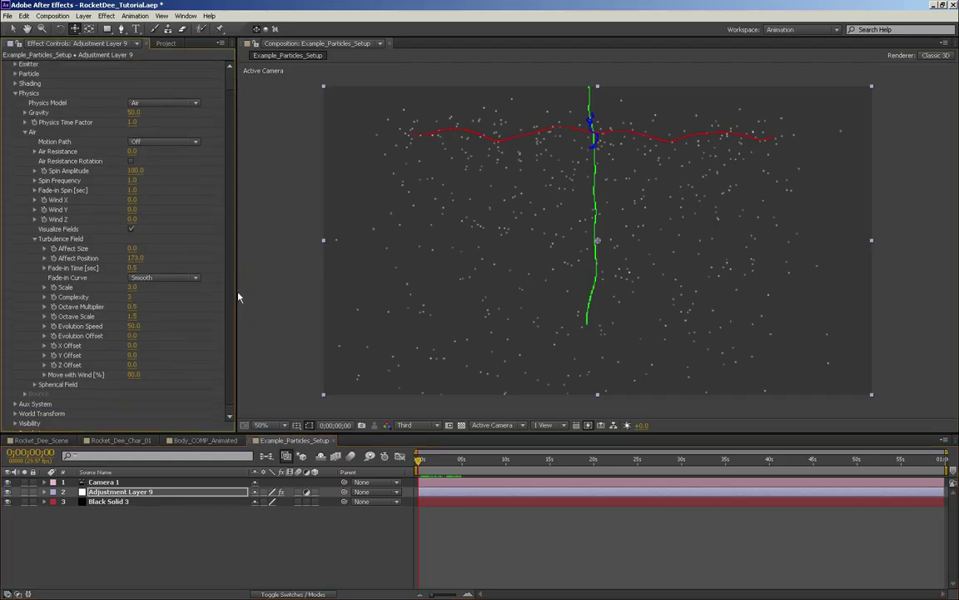
left_click(131, 198)
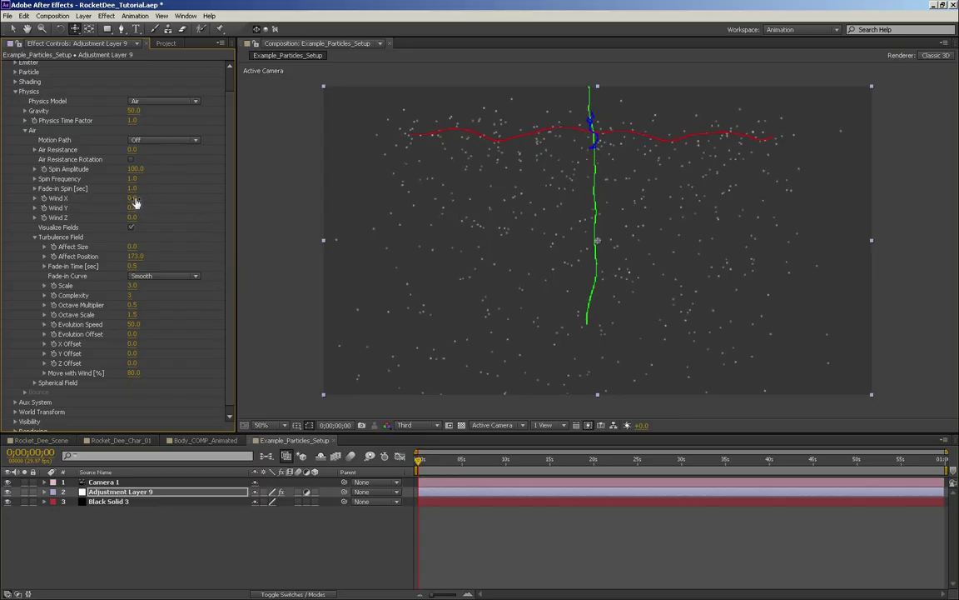
left_click_drag(134, 198, 706, 224)
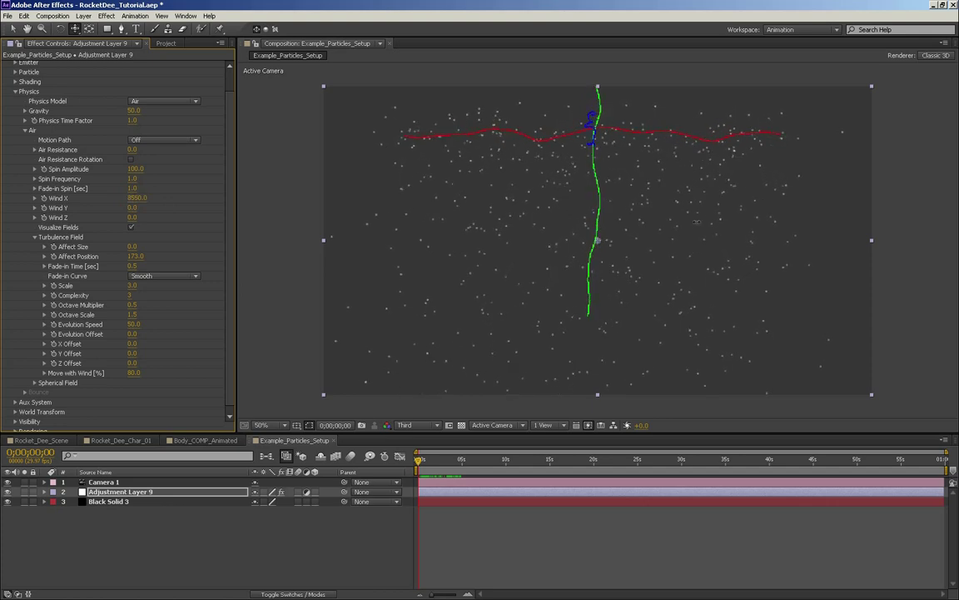
left_click(422, 468)
left_click_drag(422, 468, 421, 468)
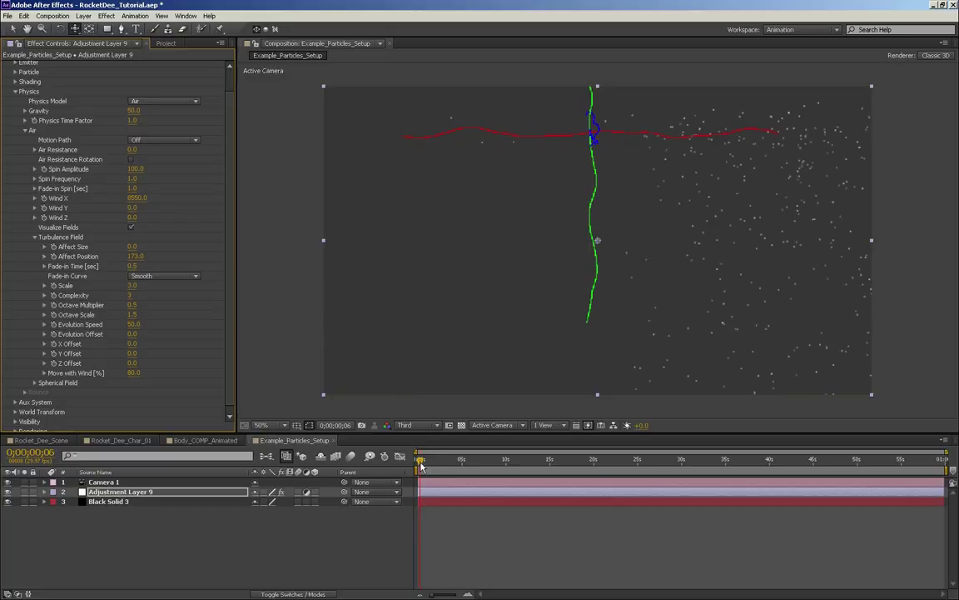
Step: Lower Wind X to 1000 and scrub to 0;00;03;06 to check the particle drift
left_click(138, 198)
type("1")
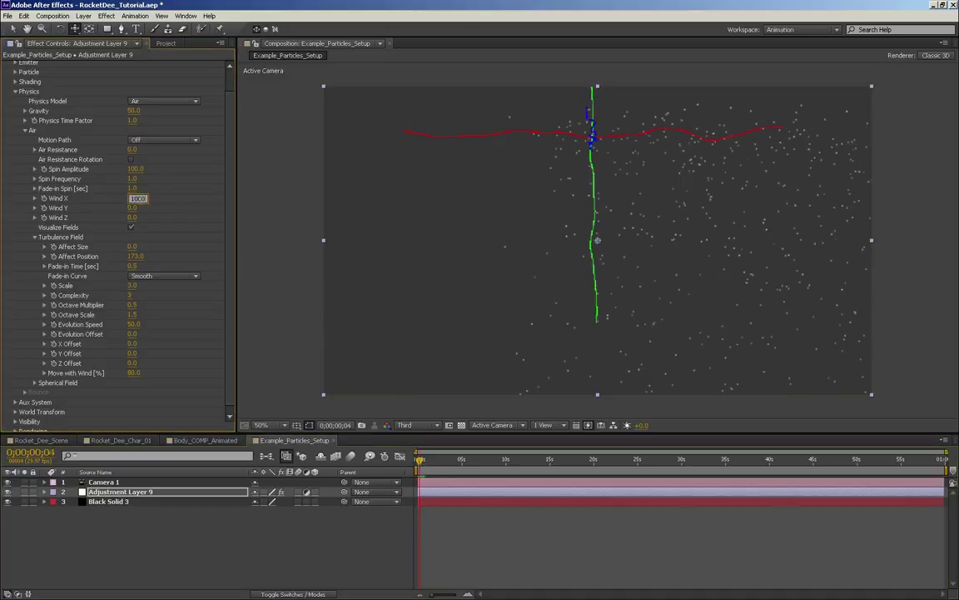
type("000")
key("Return")
left_click_drag(420, 469, 453, 464)
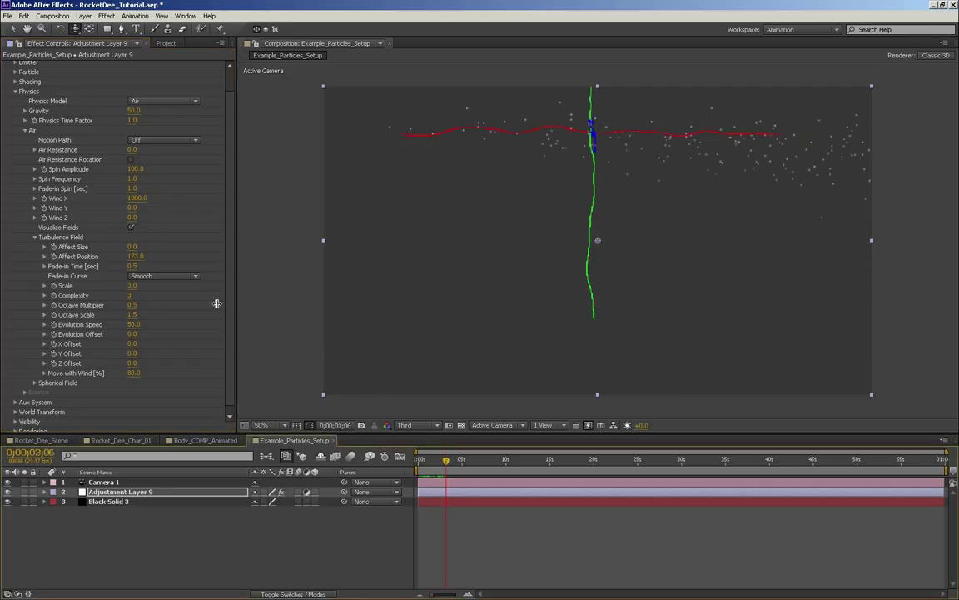
Step: Try Wind X at 500, settle on 100, and scrub to 0;00;08;14 to check the particle drift
left_click(129, 200)
type("500")
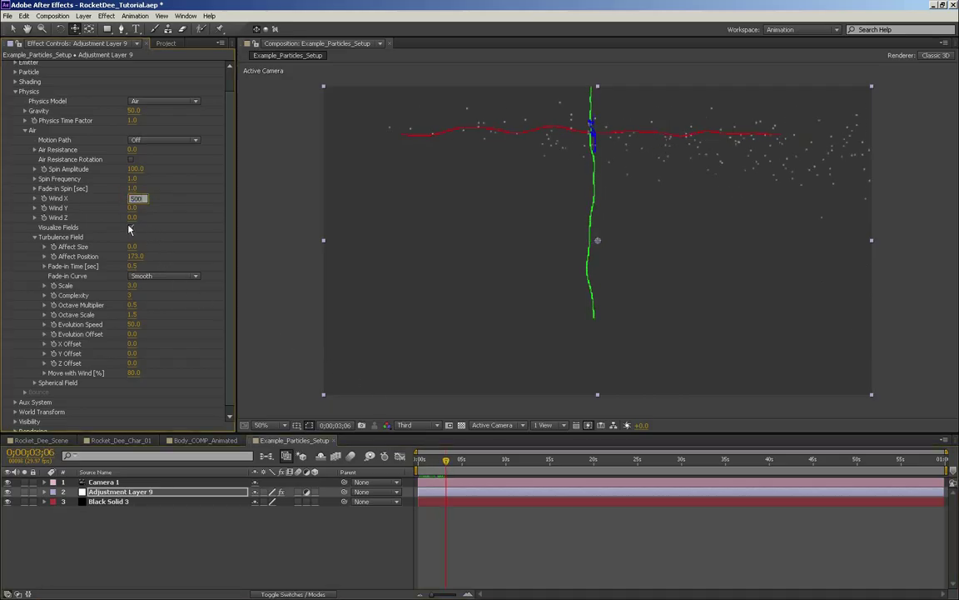
key("Return")
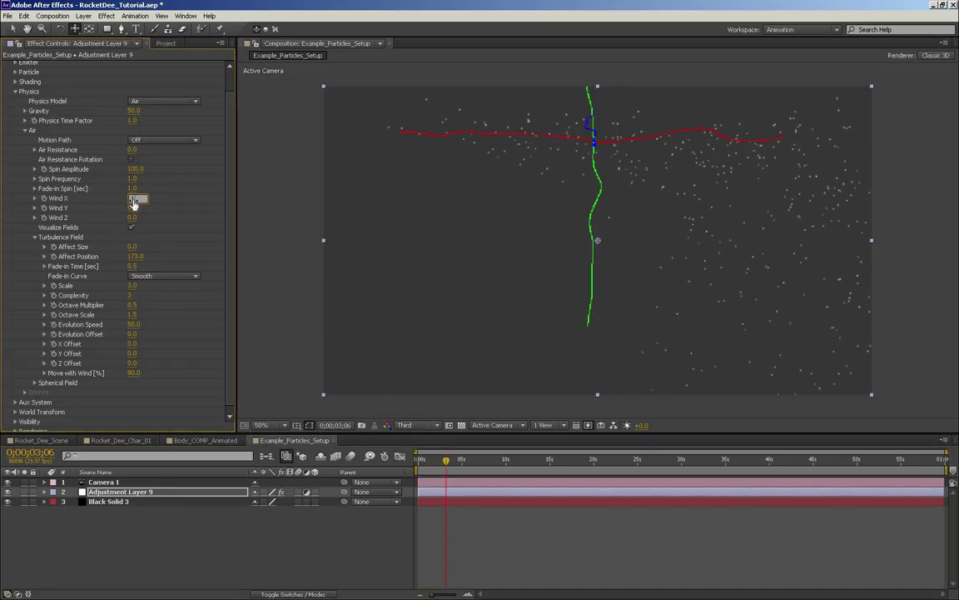
key("Return")
left_click_drag(420, 460, 492, 470)
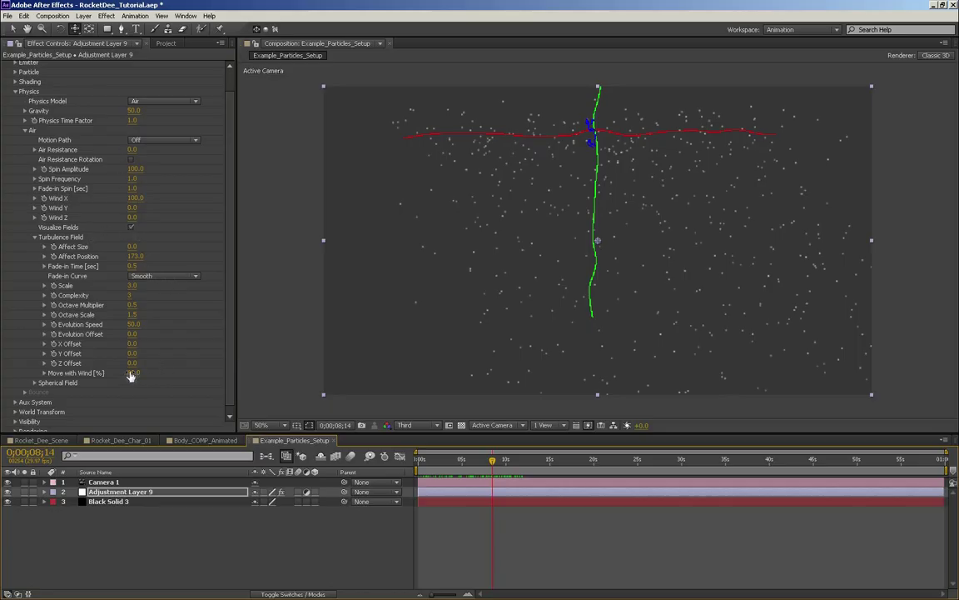
Step: Set the Air Resistance to 0.3, scrub the opening frames to check the motion, and return to the first frame
left_click(131, 227)
mouse_move(130, 151)
left_mouse_down()
mouse_move(146, 152)
mouse_move(129, 149)
left_mouse_up()
mouse_move(416, 463)
left_mouse_down()
mouse_move(505, 463)
mouse_move(425, 463)
left_mouse_up()
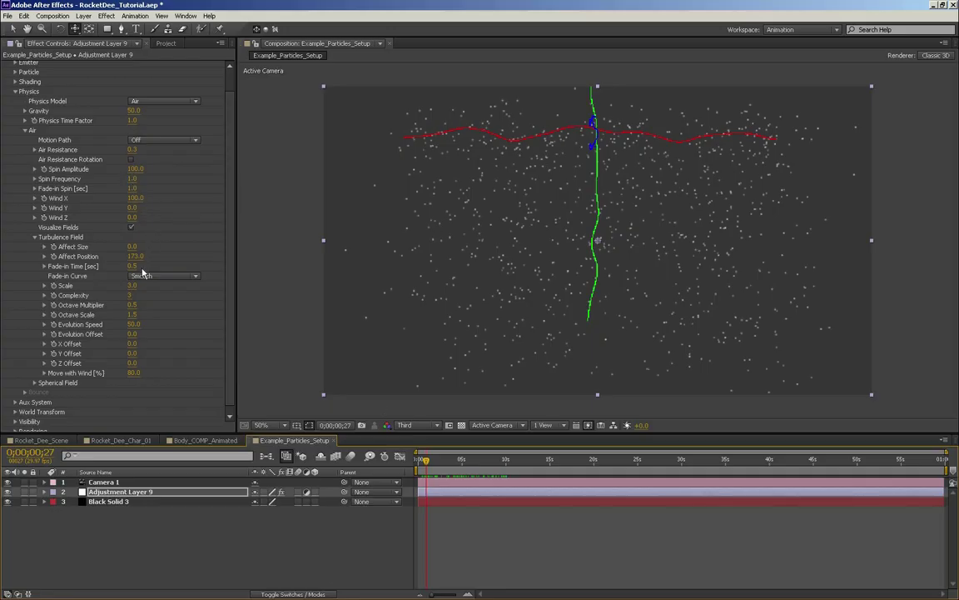
left_click_drag(426, 476, 397, 464)
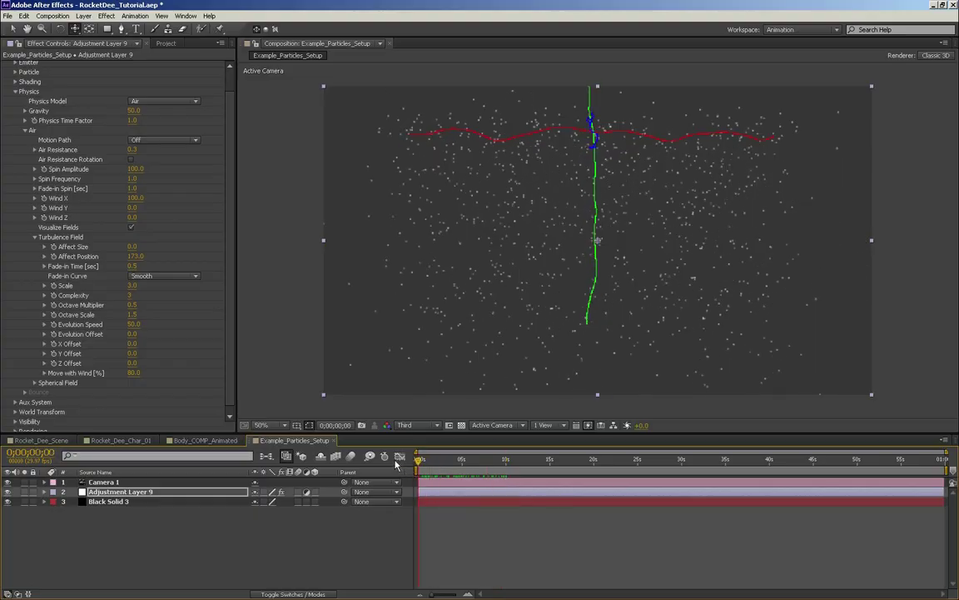
Step: Shift the emitter sideways to Position XY 405, -190 and scrub to 0;00;13;06 to check the particle coverage
scroll(81, 100, "up", 1)
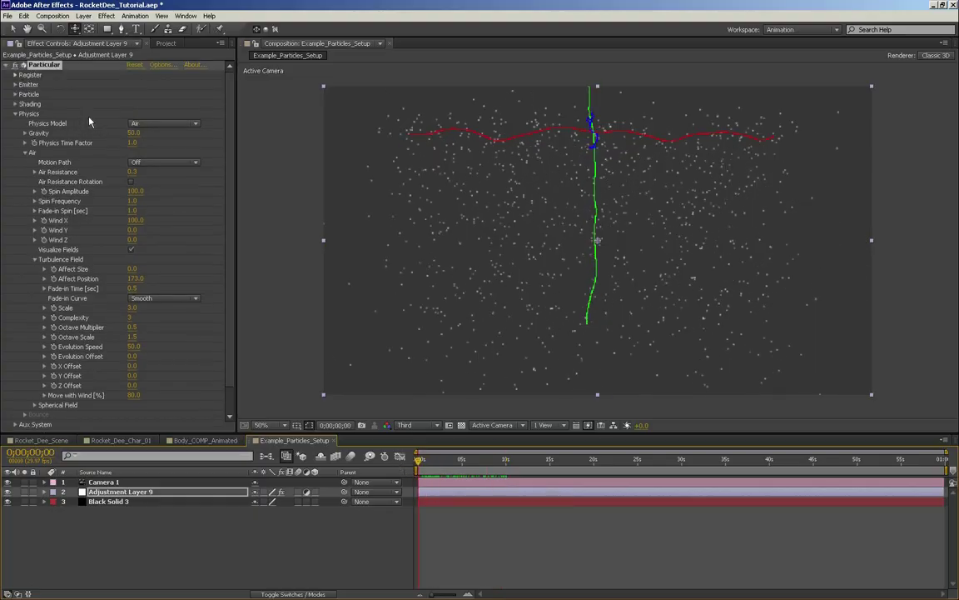
left_click(15, 84)
left_click_drag(149, 114, 14, 114)
left_click_drag(418, 460, 546, 465)
left_click_drag(151, 113, 10, 113)
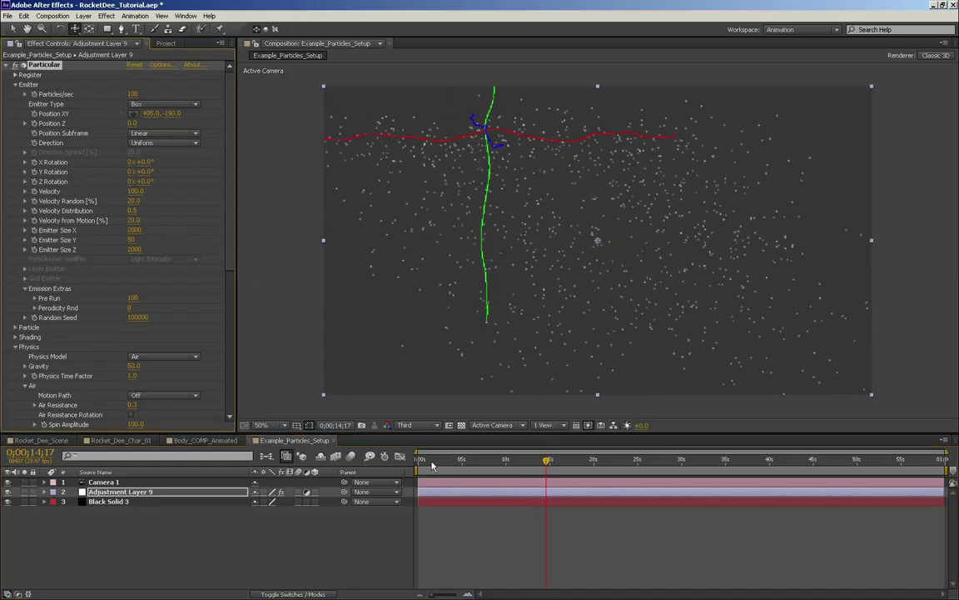
left_click_drag(432, 466, 534, 460)
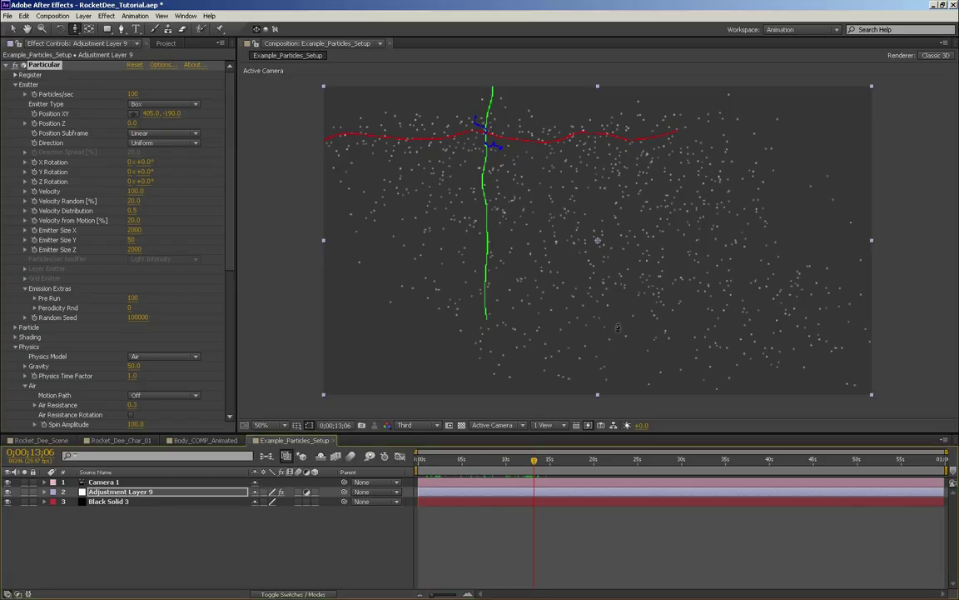
Step: Dolly the camera in until particles fill the frame and check the coverage at 0;00;03;23
left_click_drag(564, 283, 582, 286)
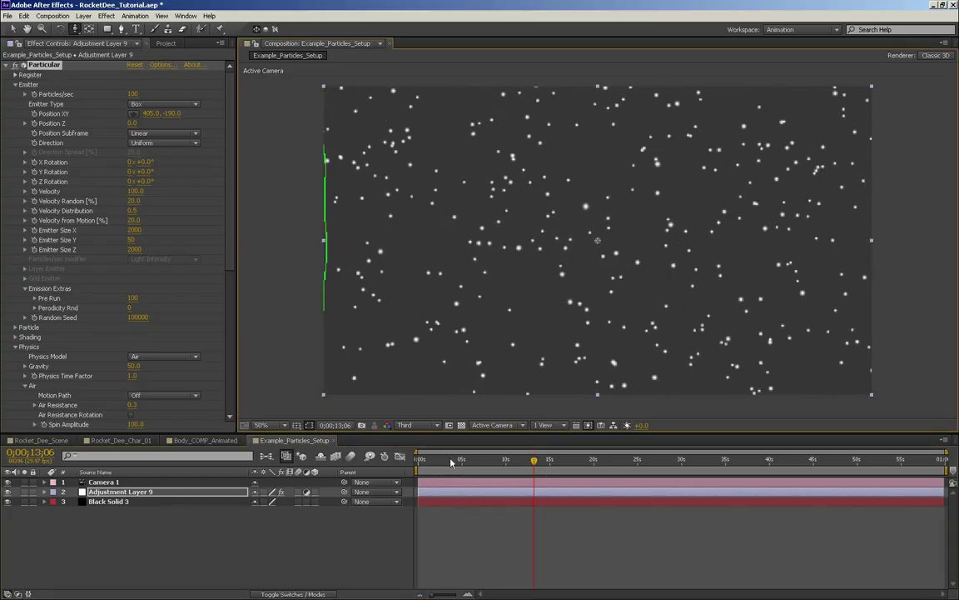
left_click(449, 460)
mouse_move(449, 463)
left_mouse_down()
mouse_move(460, 461)
mouse_move(438, 461)
mouse_move(451, 461)
left_mouse_up()
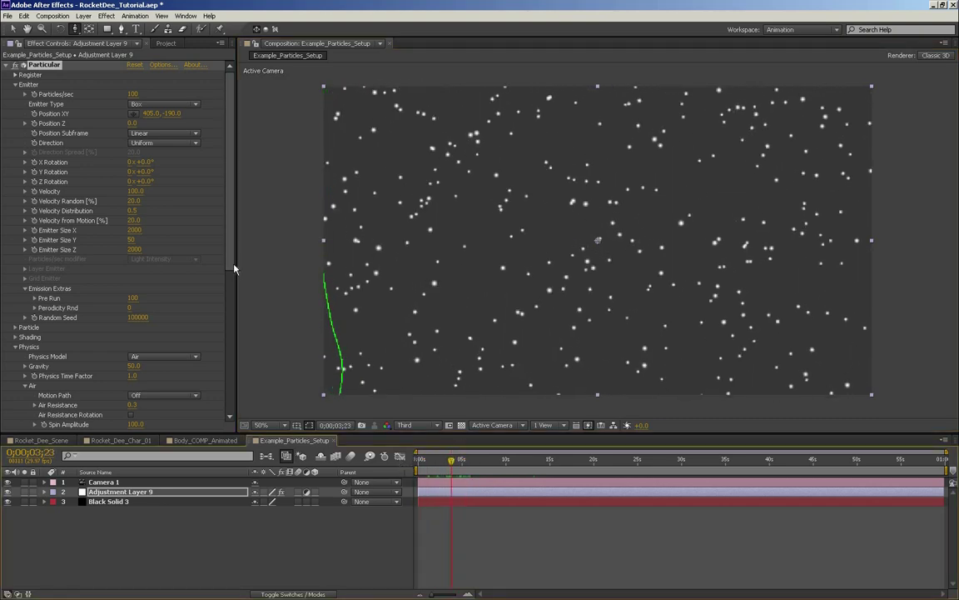
Step: Set the particles' Size Random to 100% and Opacity Random to 49%
scroll(210, 237, "down", 5)
scroll(217, 312, "up", 3)
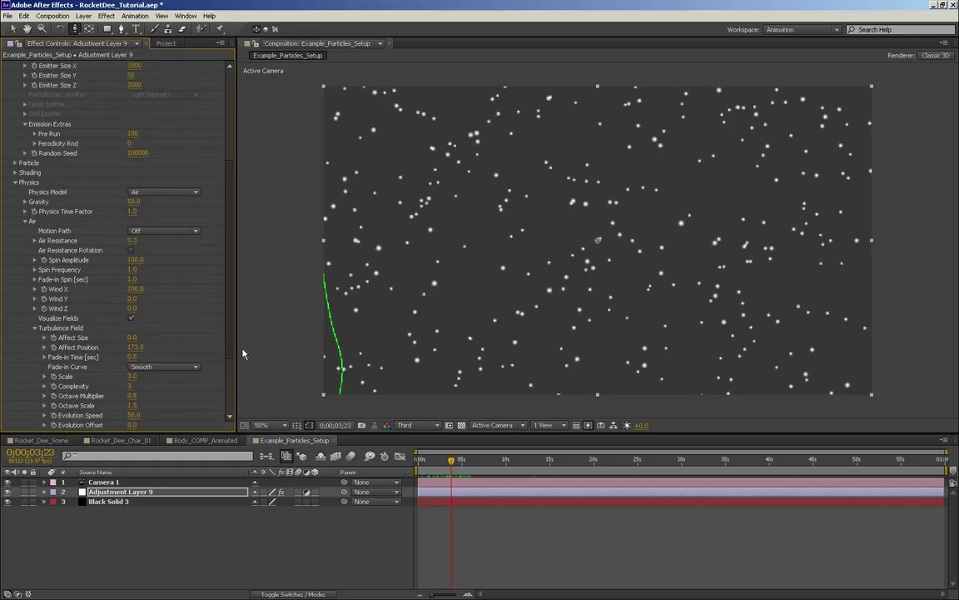
left_click(25, 247)
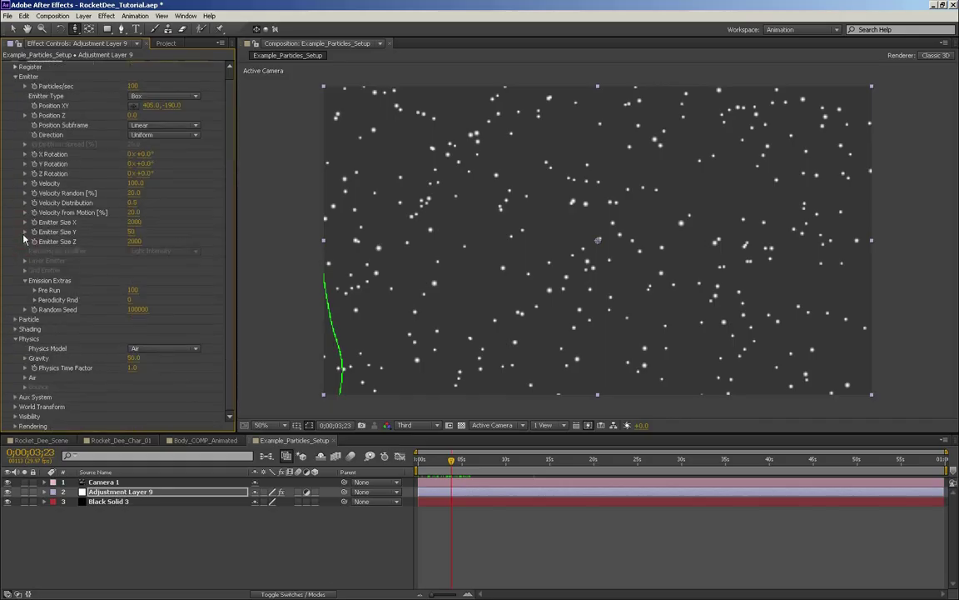
left_click(15, 338)
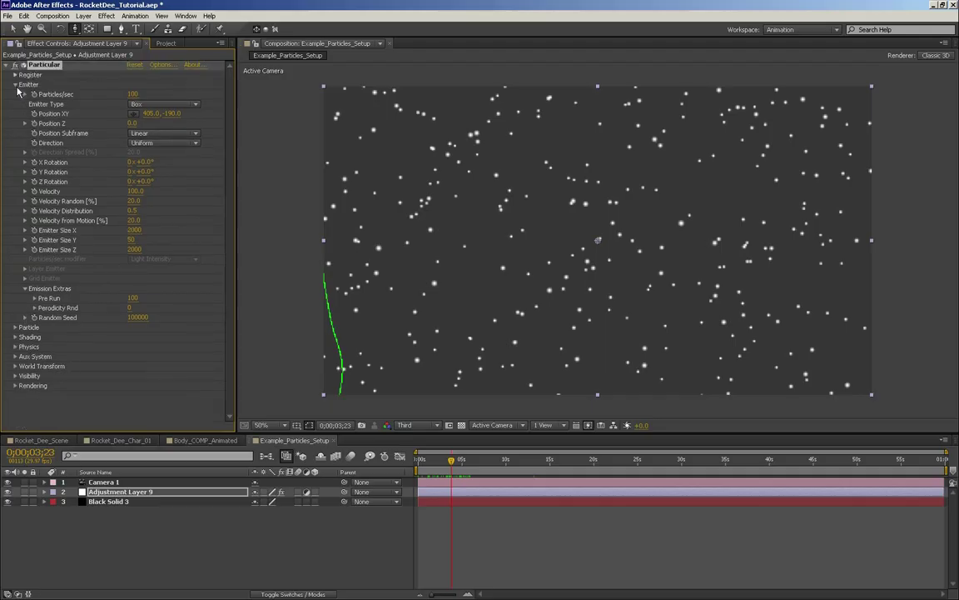
left_click(15, 84)
left_click(15, 94)
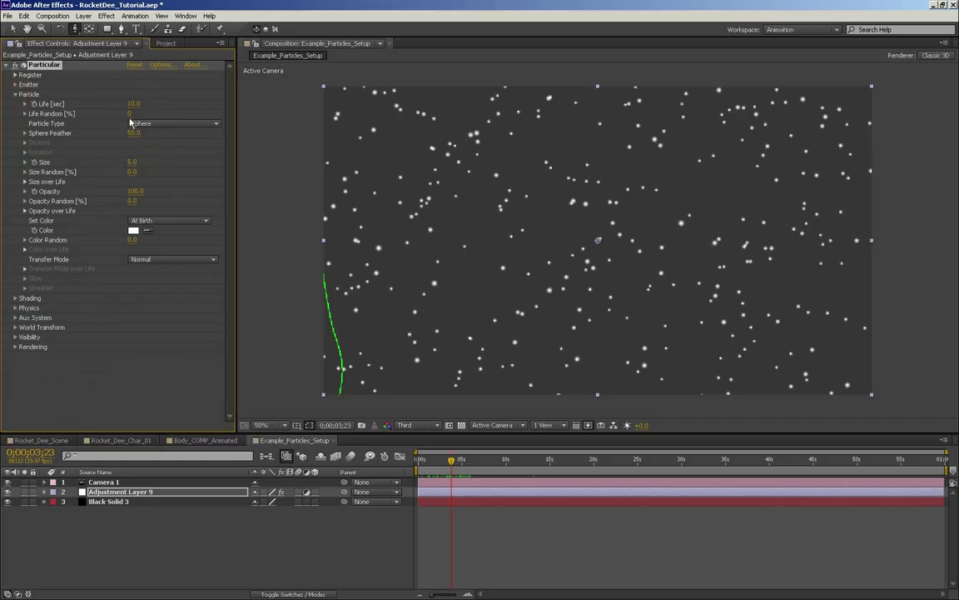
left_click(133, 170)
type("100")
key("Return")
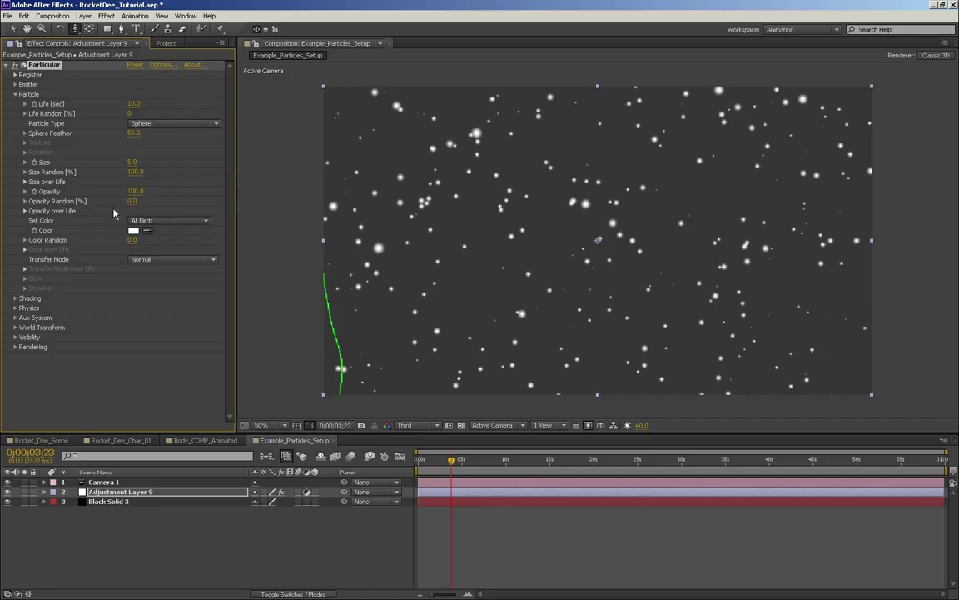
left_click_drag(130, 209, 193, 209)
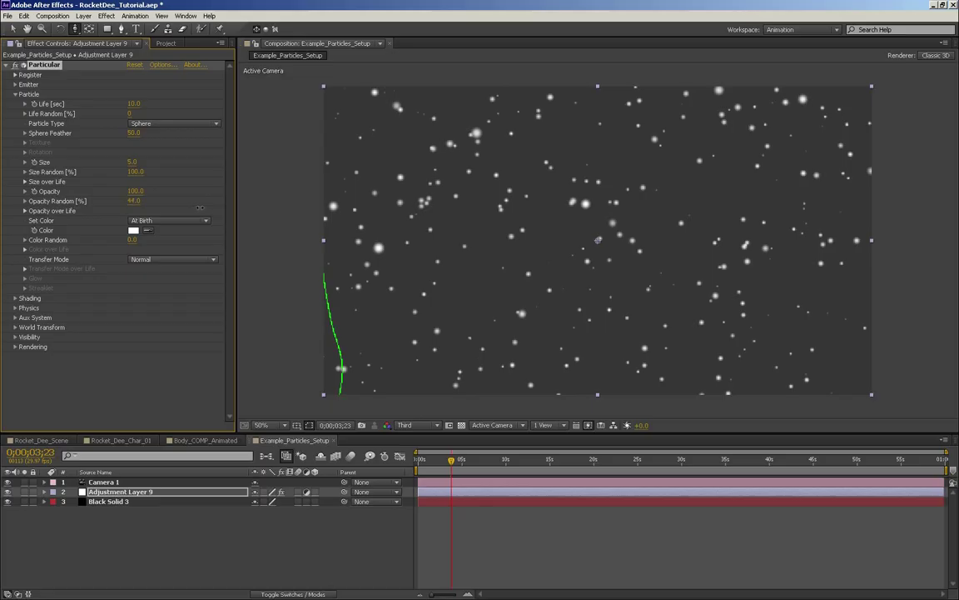
Step: Change the Particle Type to Cloudlet, reduce the Size to 1, and preview the animation
left_click(153, 124)
left_click(177, 166)
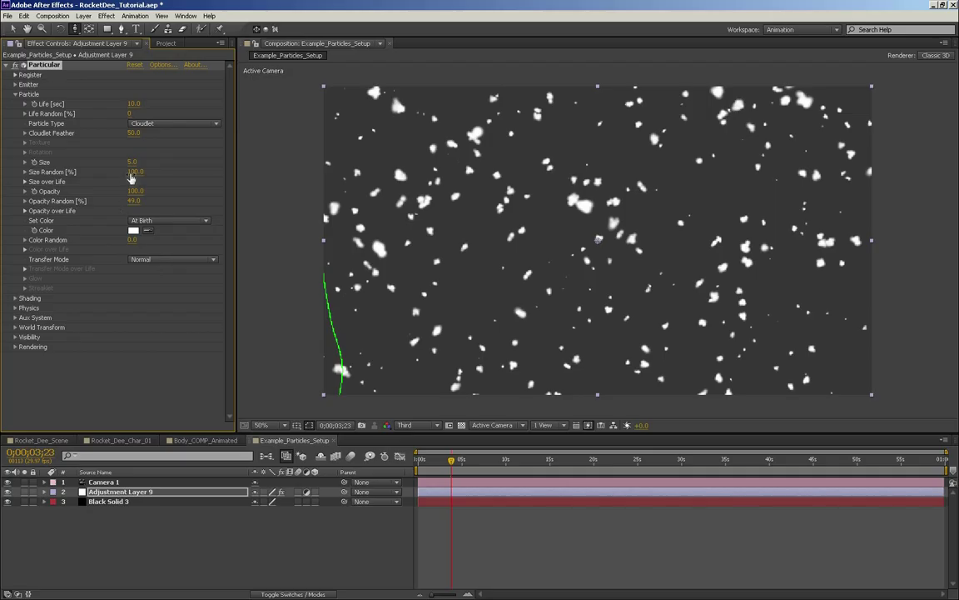
left_click_drag(133, 162, 130, 162)
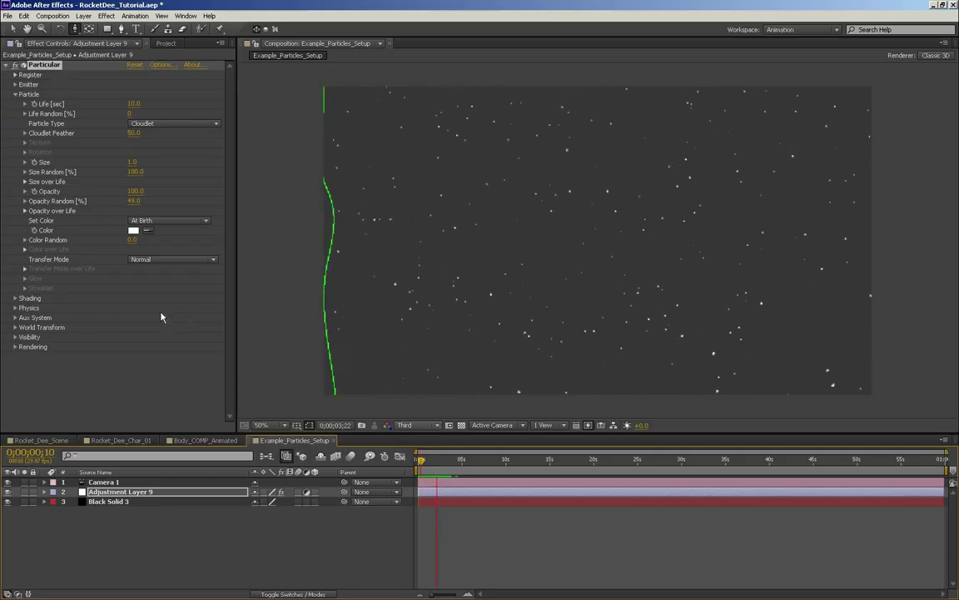
key("space")
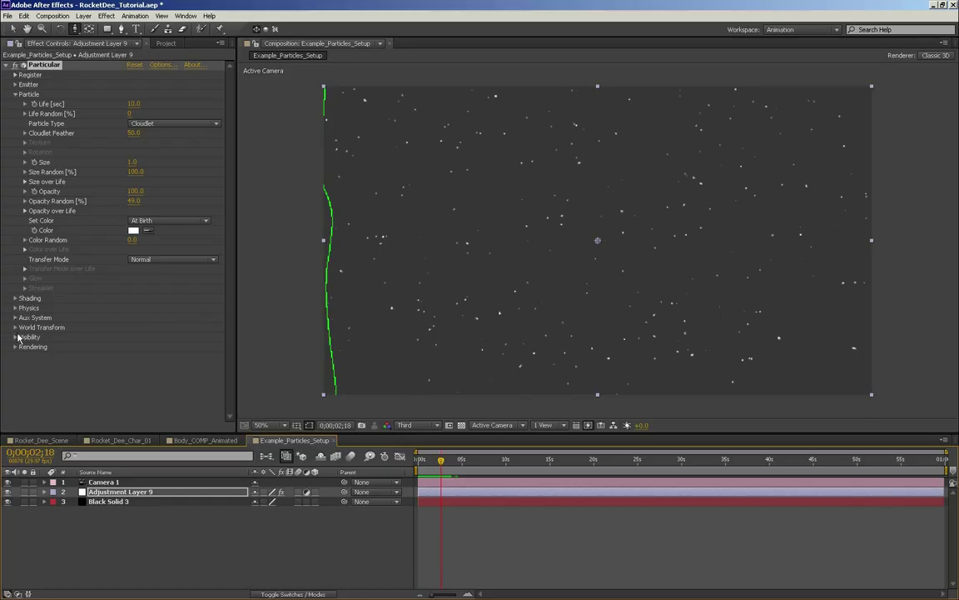
Step: Turn off Visualize Fields in the Air physics settings
left_click(15, 308)
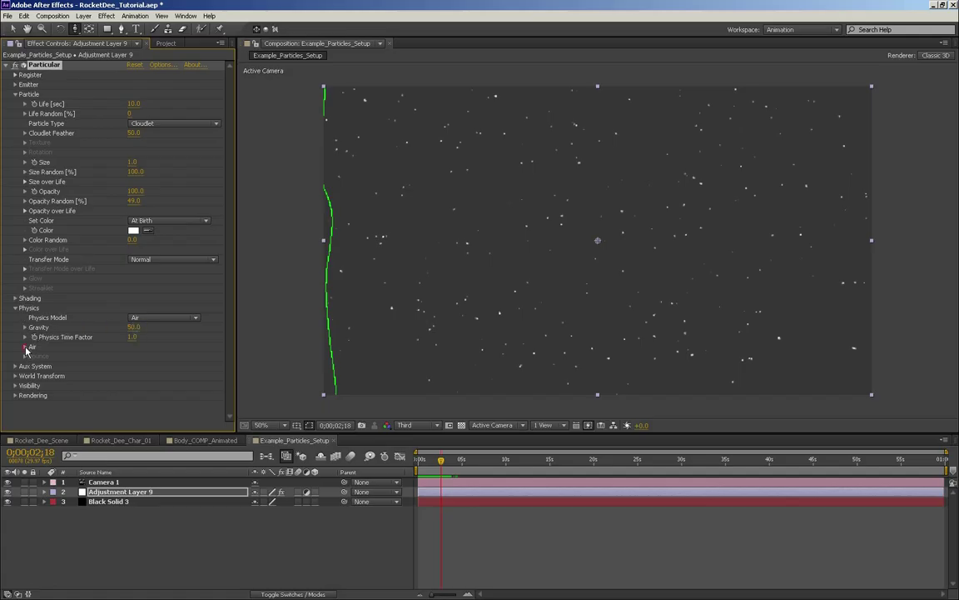
left_click(24, 347)
scroll(121, 335, "down", 5)
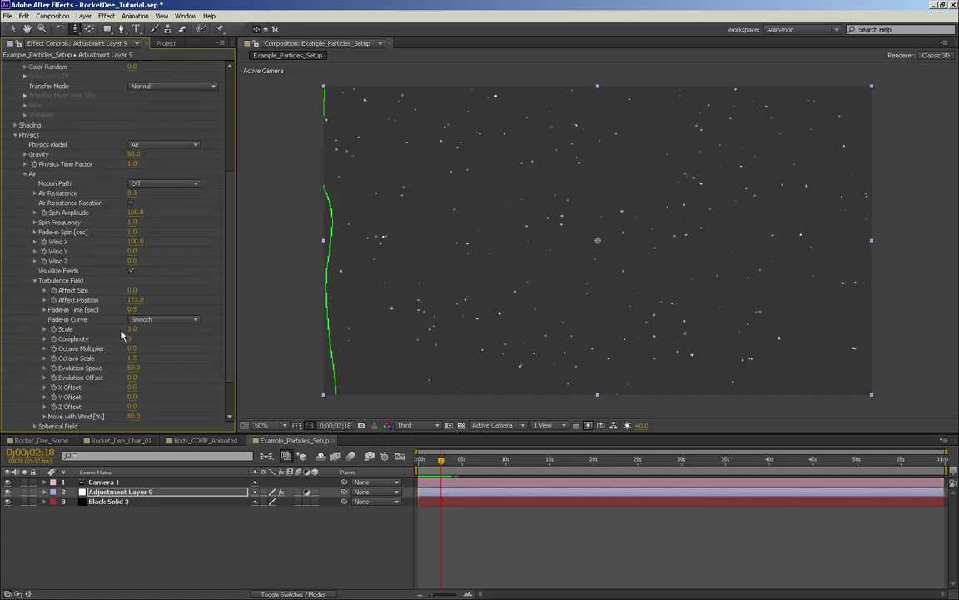
left_click(130, 271)
left_click(26, 174)
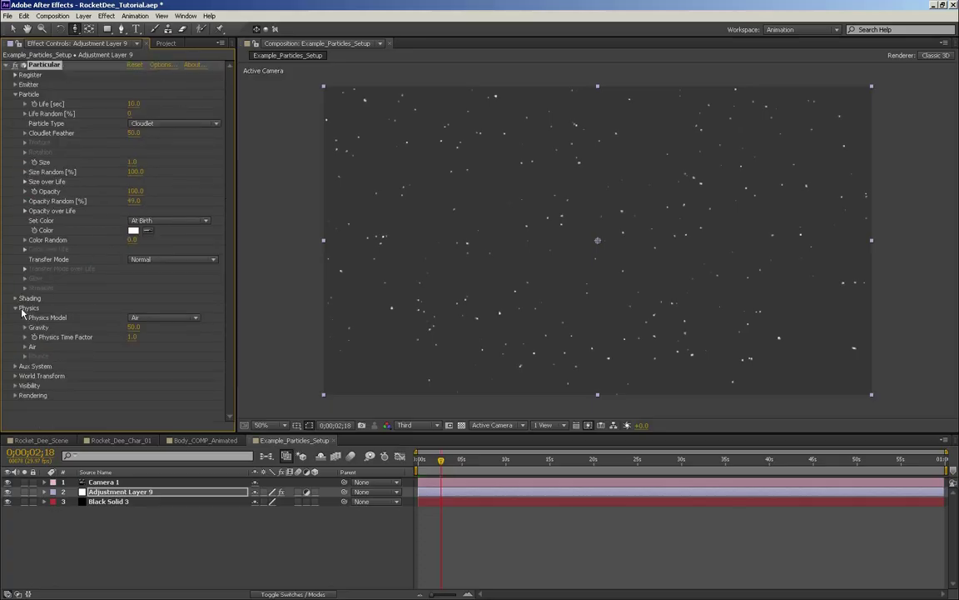
Step: Move the camera further into the particles and preview the fall from the start of the composition
mouse_move(441, 459)
left_mouse_down()
mouse_move(469, 458)
mouse_move(422, 462)
left_mouse_up()
key("KP_0")
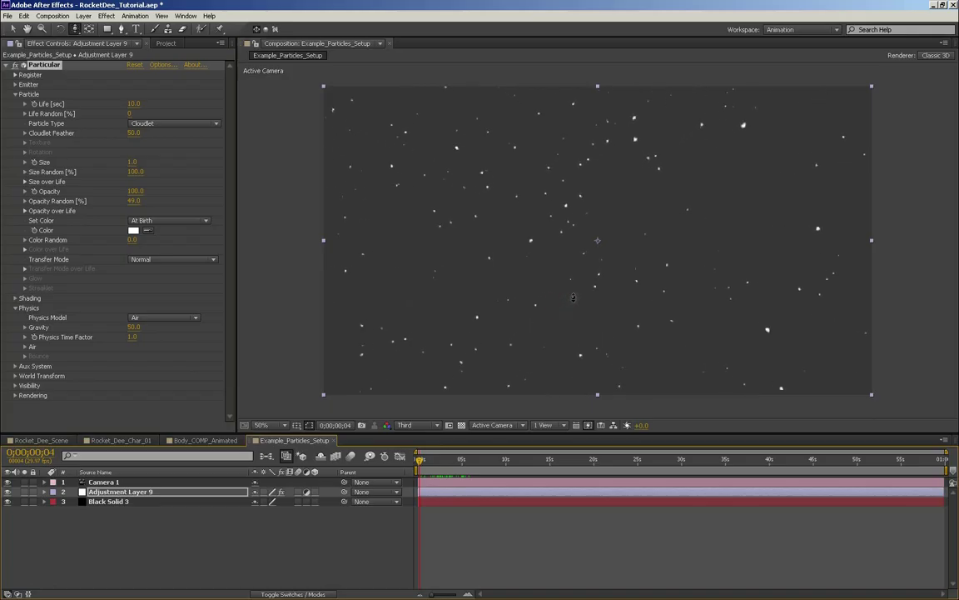
left_click_drag(573, 298, 588, 291)
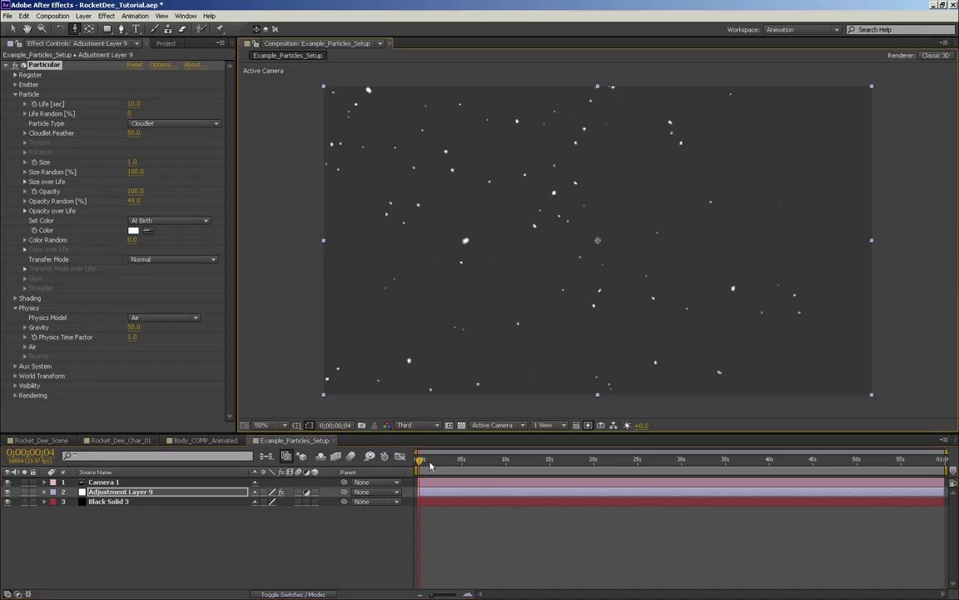
key("KP_0")
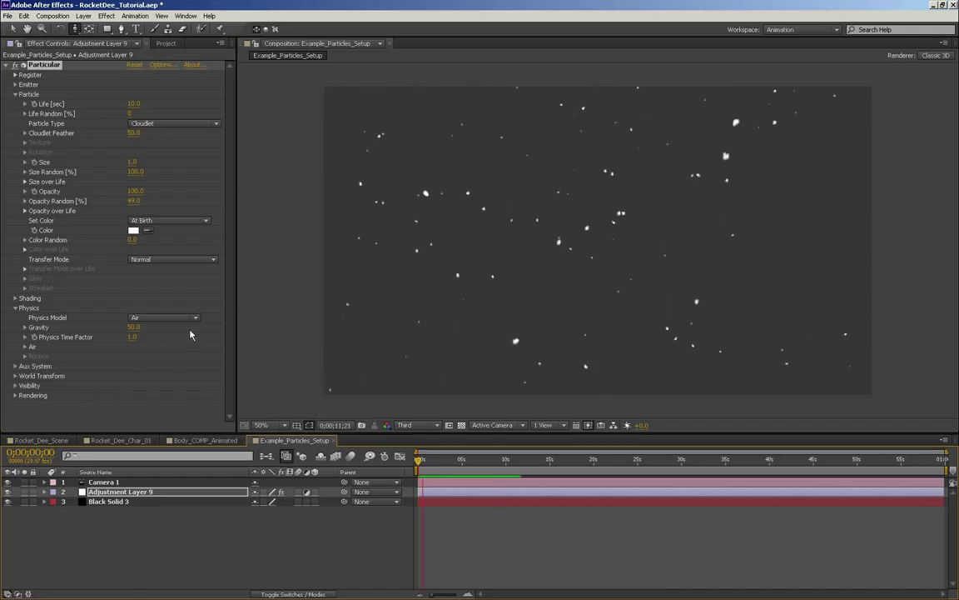
key("space")
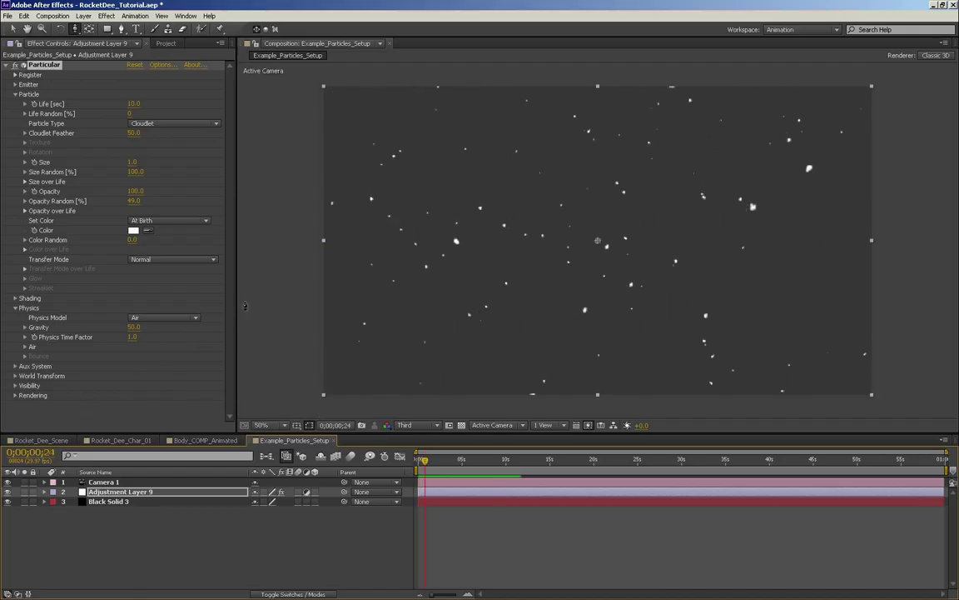
Step: Review the Render Mode choices in the Rendering settings, keep Full Render, and set Particular's Motion Blur to On
left_click(14, 397)
scroll(137, 380, "down", 1)
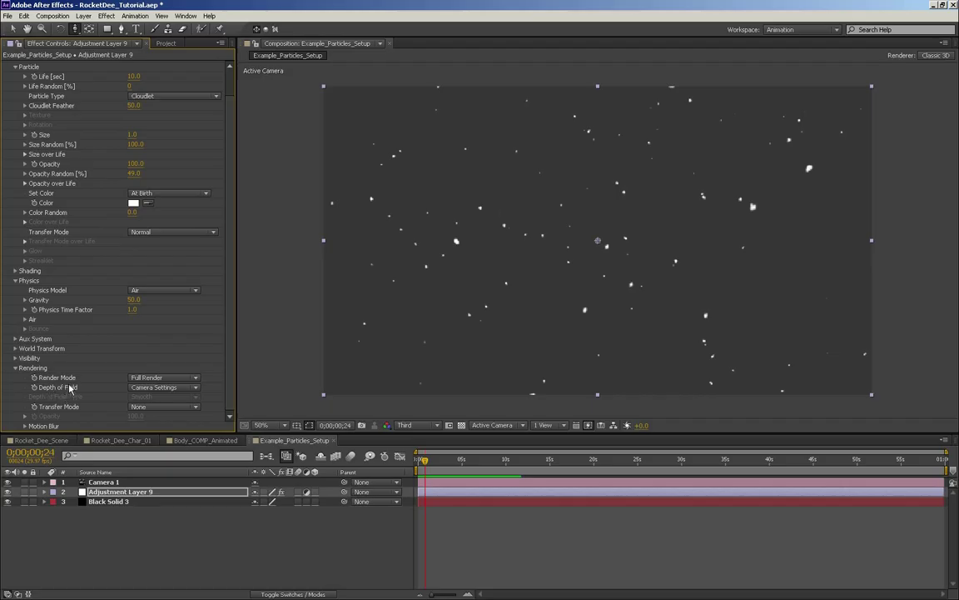
left_click(164, 378)
left_click(158, 388)
left_click(164, 377)
left_click(153, 397)
left_click(25, 426)
scroll(185, 383, "down", 3)
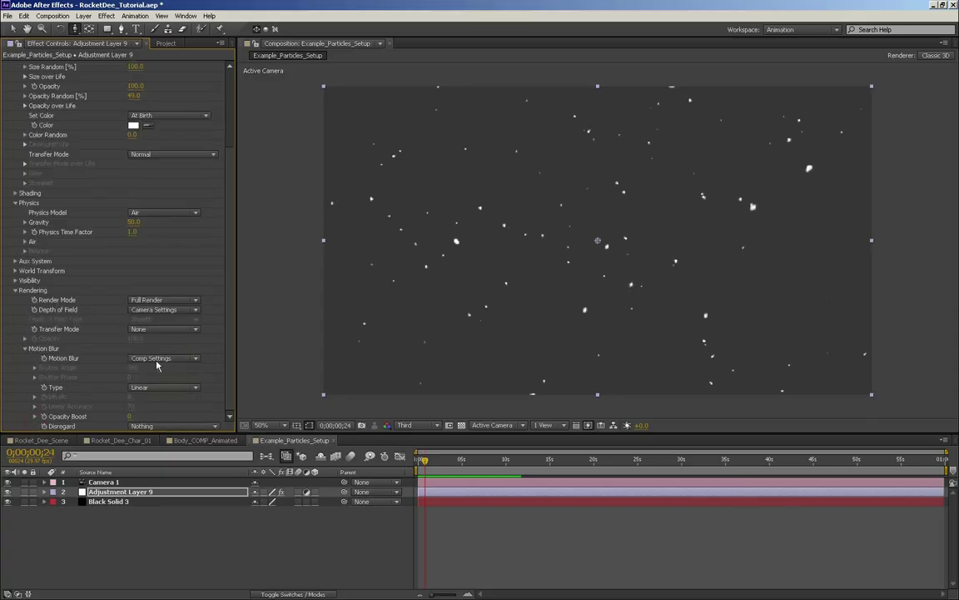
left_click(156, 364)
left_click(149, 387)
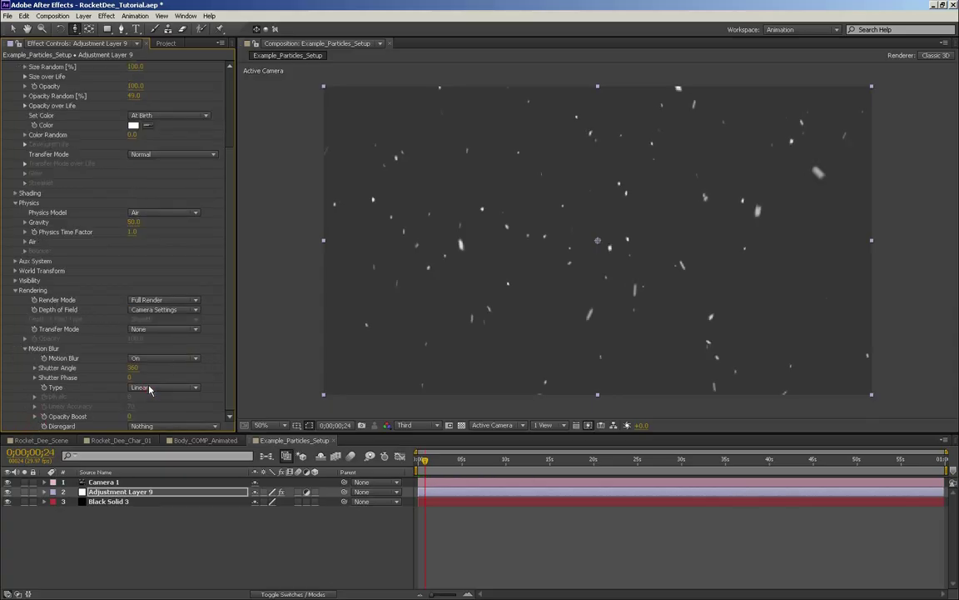
Step: Set the Motion Blur Shutter Angle to 120 and preview the blurred particles
left_click(133, 367)
type("120")
key("Return")
key("space")
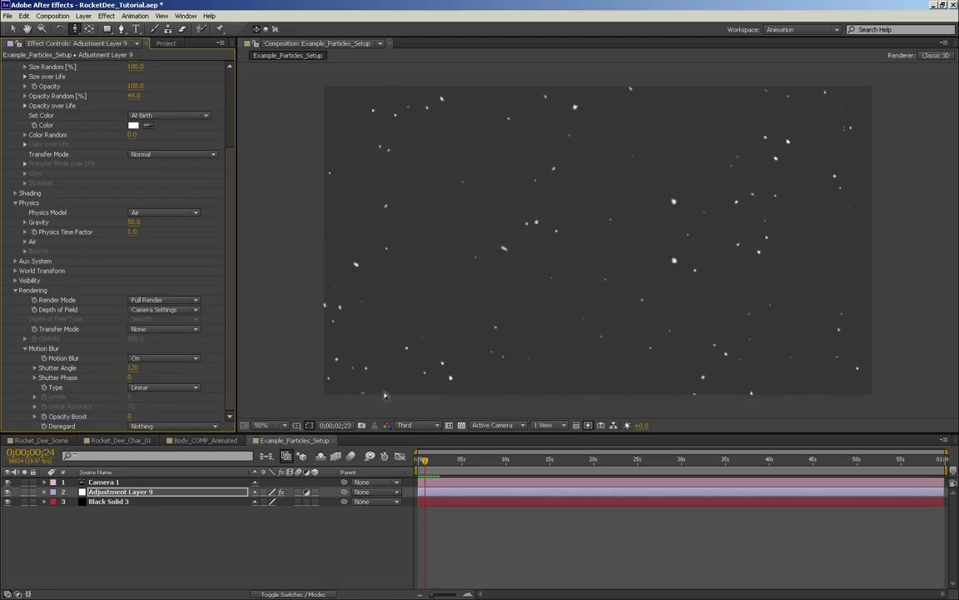
key("space")
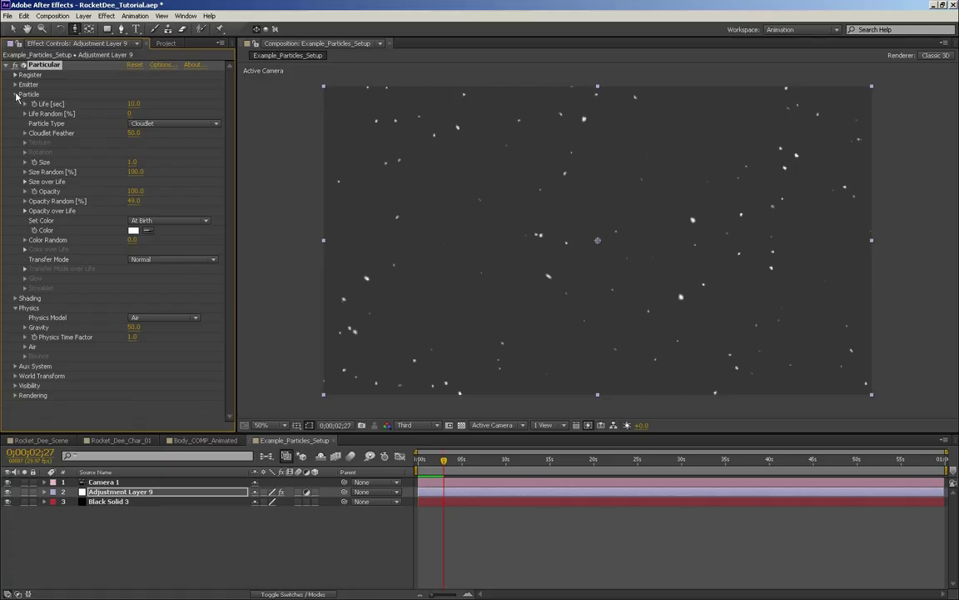
Step: Add the expression wiggle(0.2,500); to the emitter's Particles/sec and preview the varying emission
left_click(15, 94)
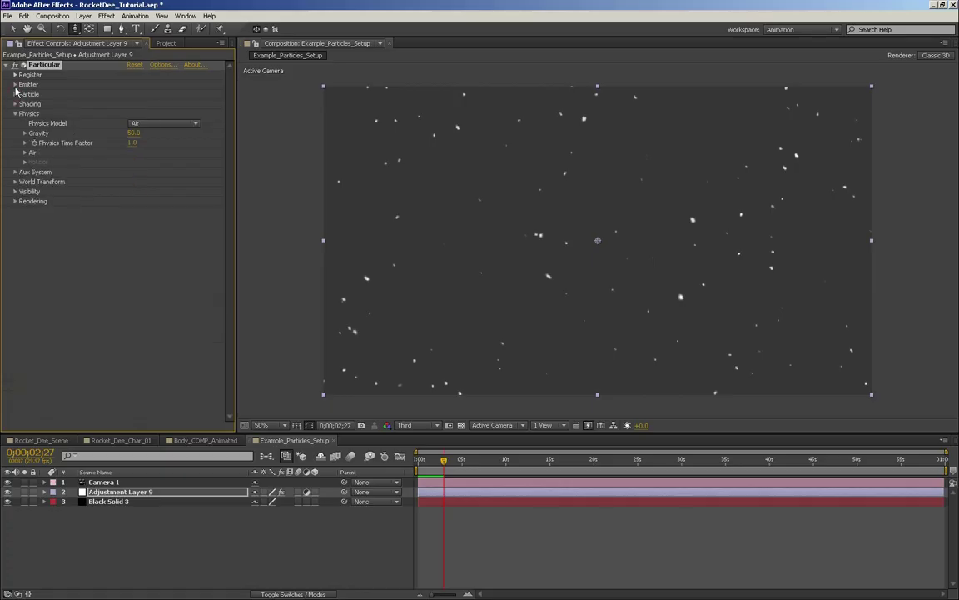
left_click(15, 85)
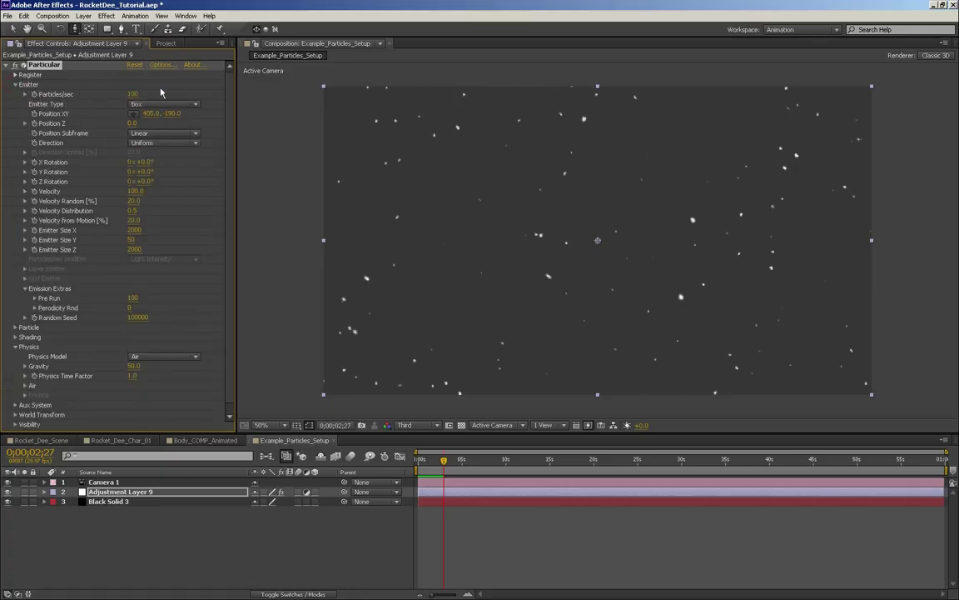
left_click(34, 94, "alt")
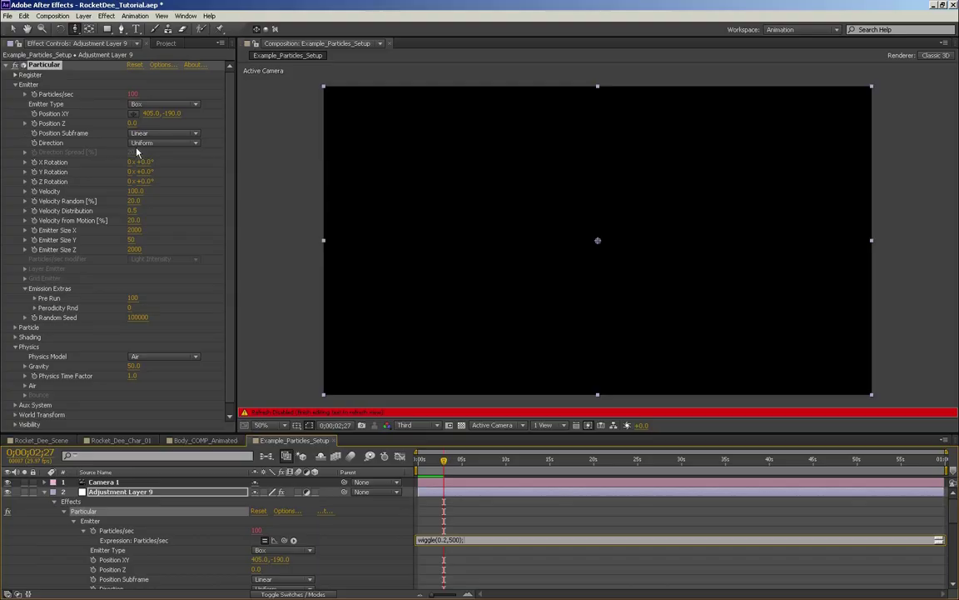
key("Return")
key("KP_0")
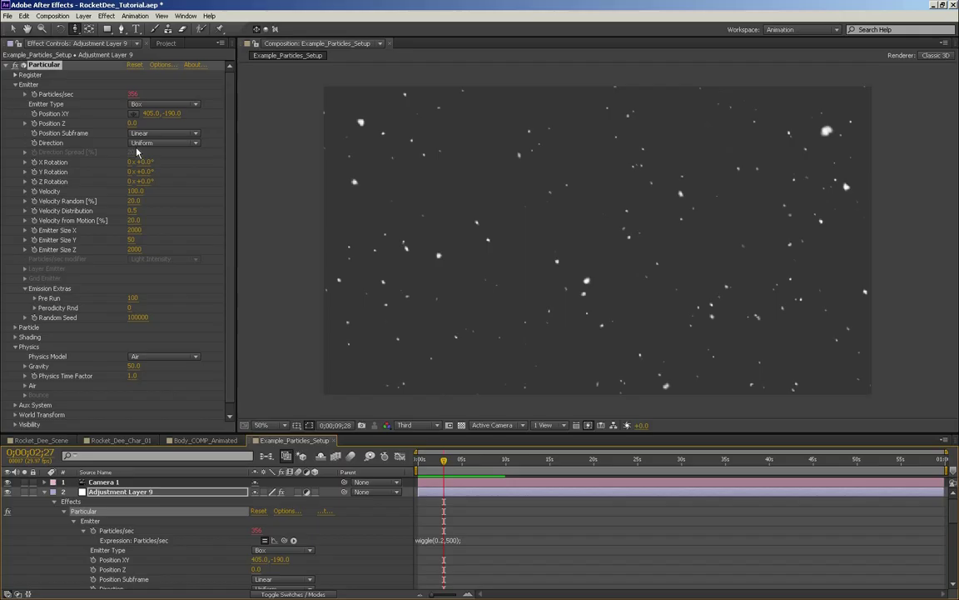
Step: Stop the preview and change the emitter's Particles/sec expression to wiggle(0.2,300);
key("space")
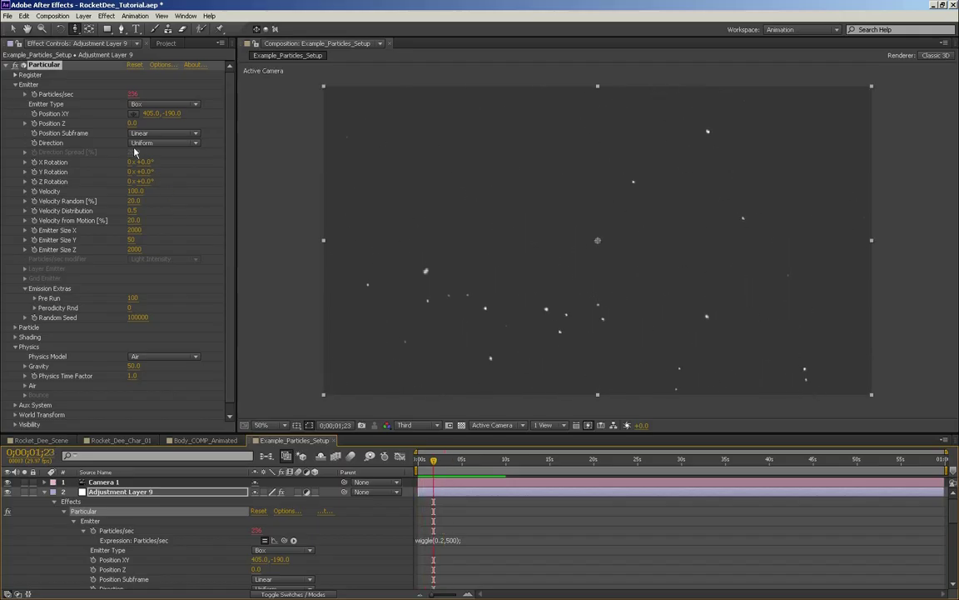
left_click(450, 540)
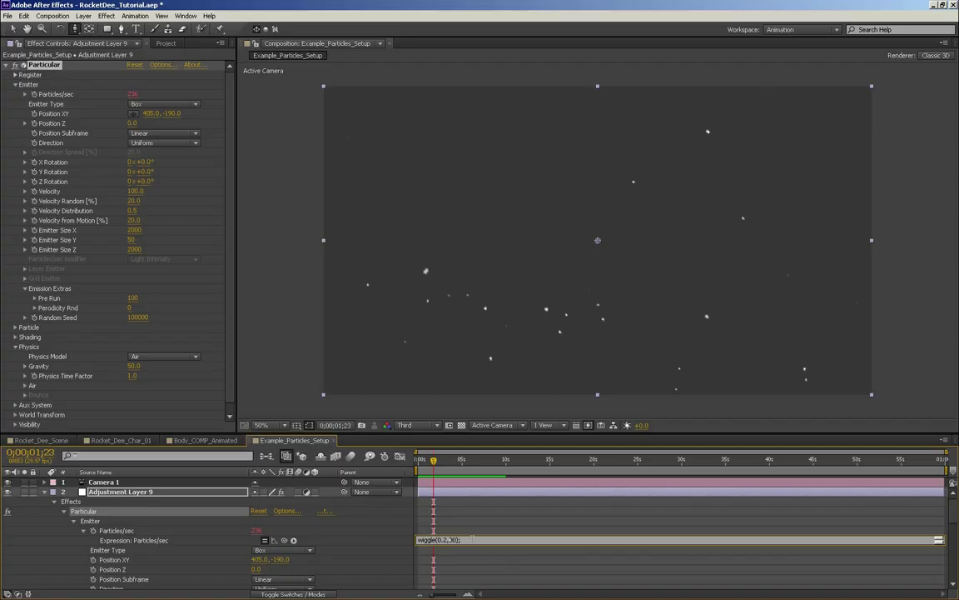
left_click(367, 512)
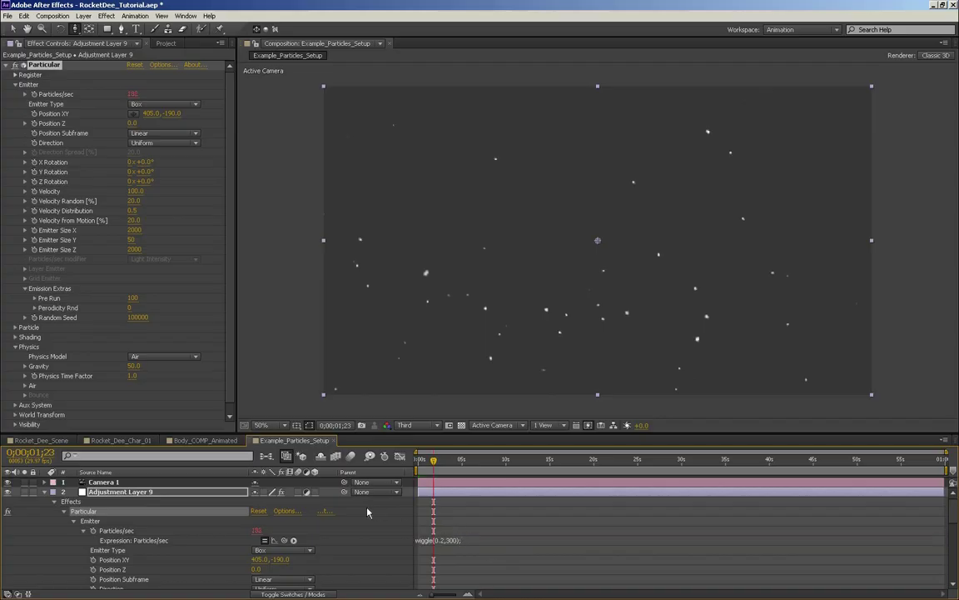
Step: Set the emitter's Particles/sec to 500, overriding the wiggle expression
left_click(258, 530)
type("300")
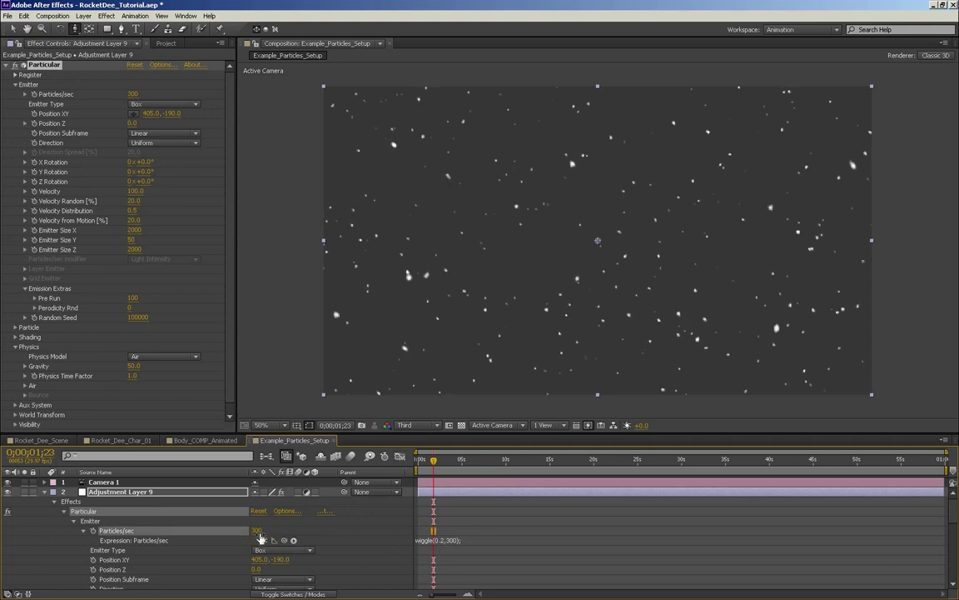
left_click(260, 533)
type("5")
key("Return")
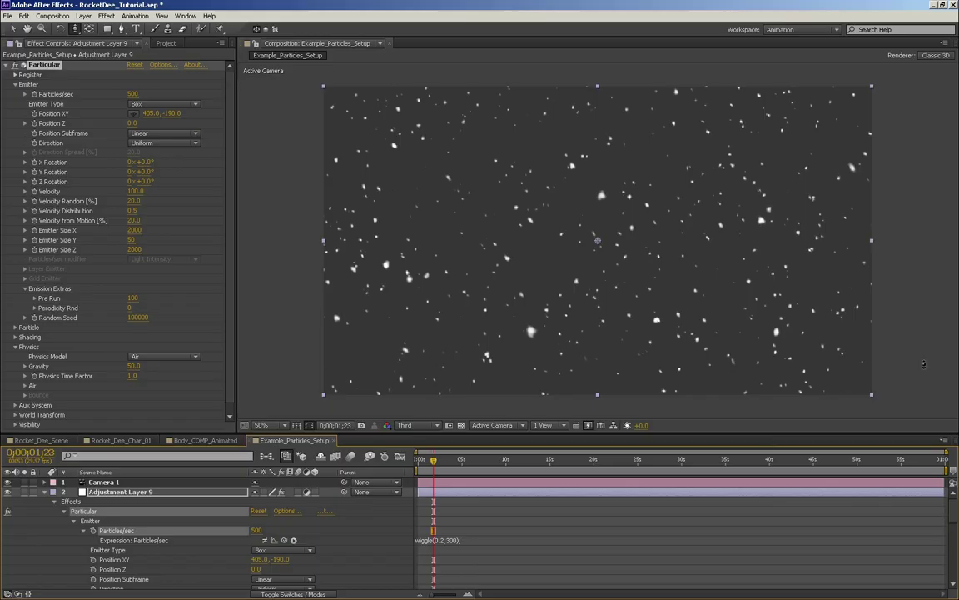
Step: Start the work area at 0;00;05;02 and preview the particles from there
key("Home")
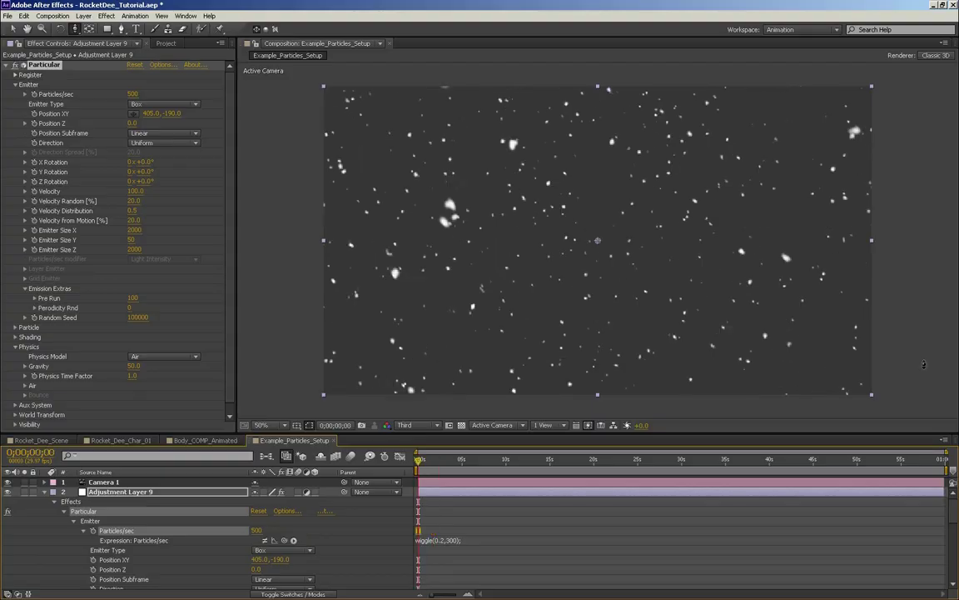
left_click_drag(457, 460, 464, 468)
key("b")
key("KP_0")
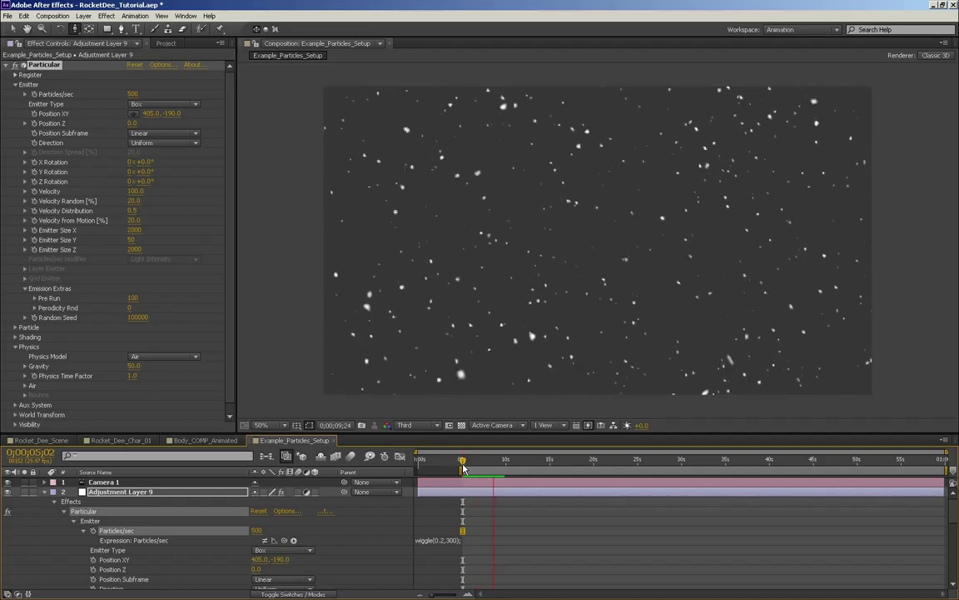
key("space")
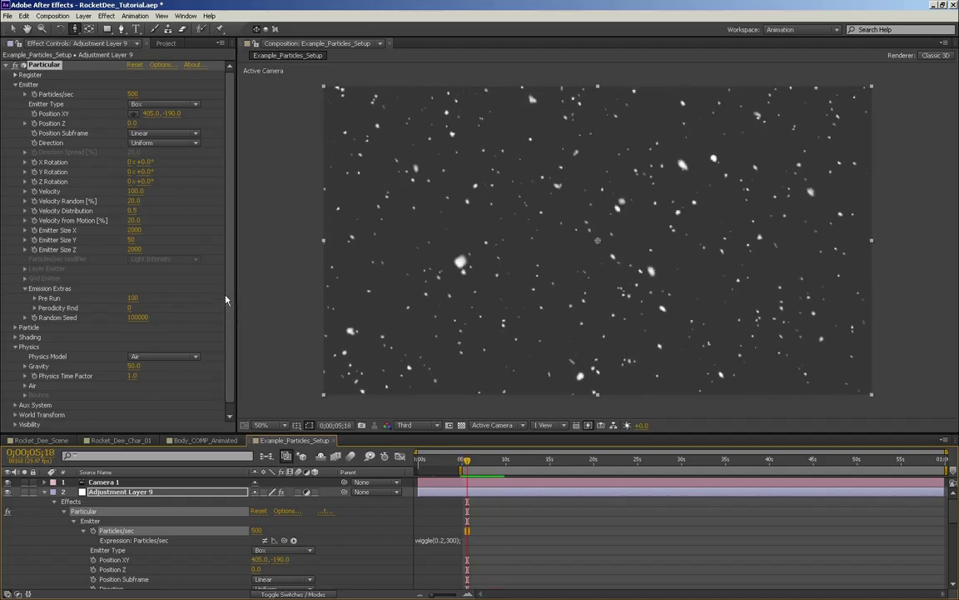
Step: Add the expression wiggle(.5,25); to Wind X in Particular's Air physics and preview the wind variation
scroll(142, 354, "down", 1)
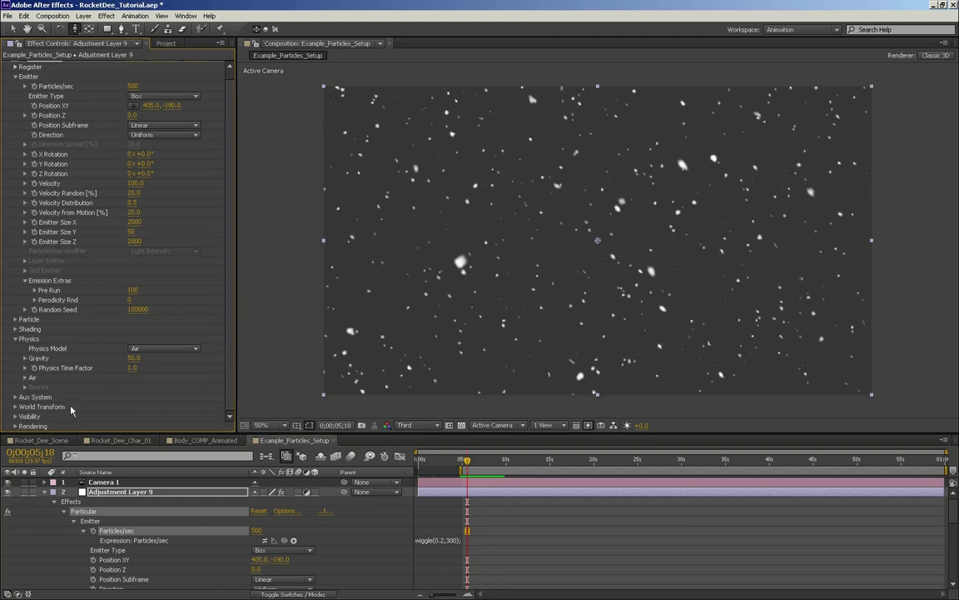
left_click(25, 378)
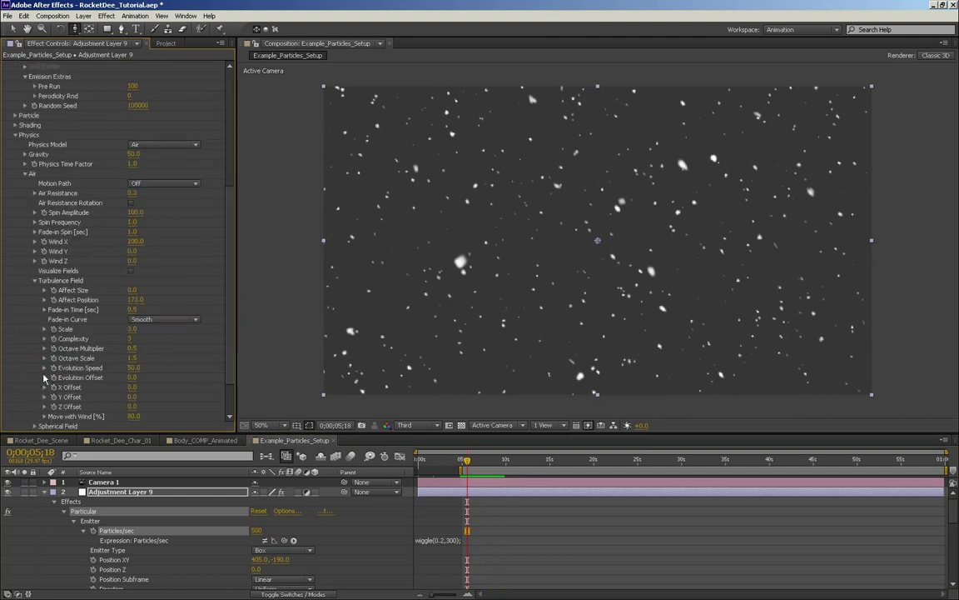
left_click(44, 242, "alt")
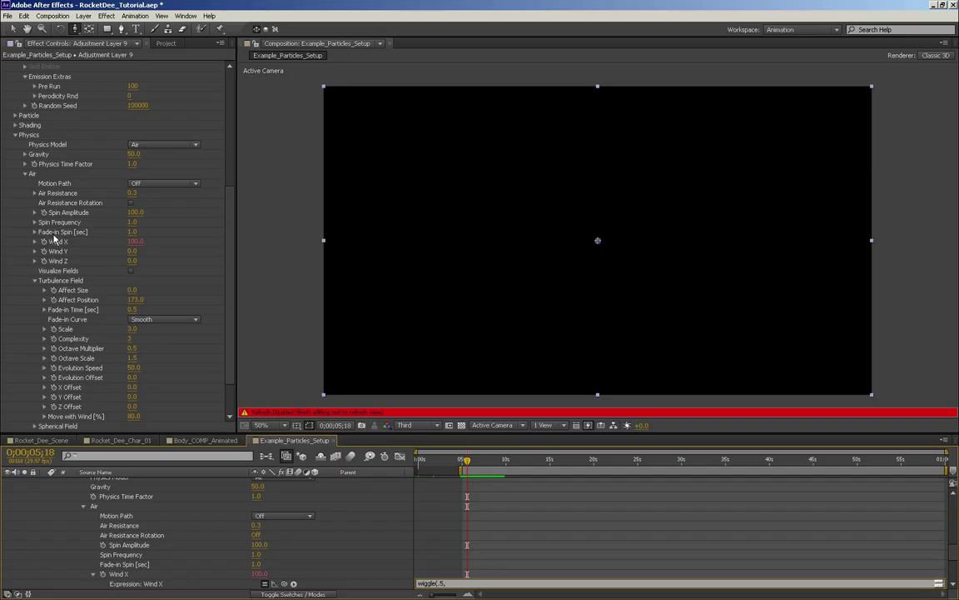
type("wiggle(.5,25);")
key("KP_Enter")
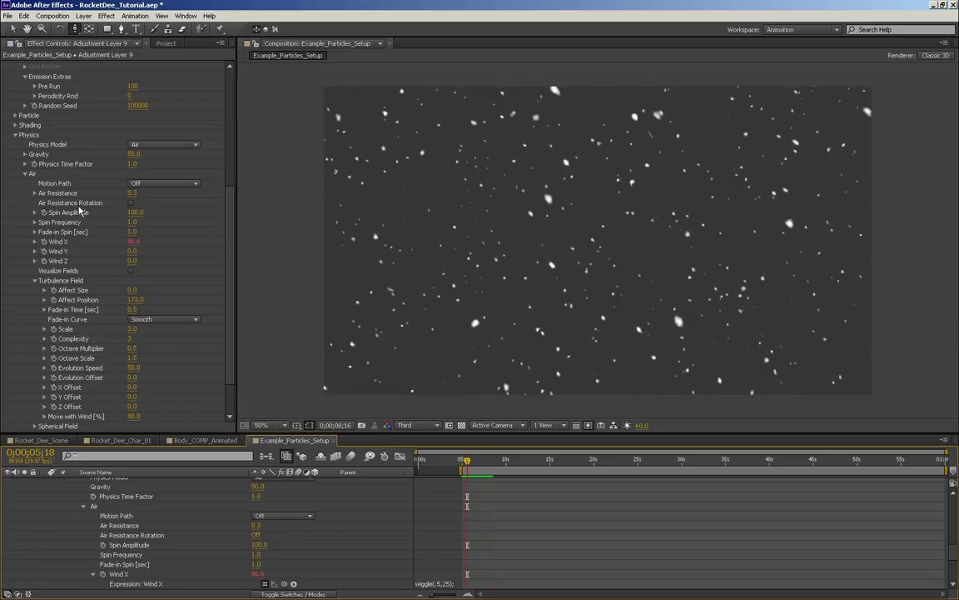
key("space")
Step: Turn on Depth of Field for Camera 1 and increase its Aperture to about 116.5 pixels
scroll(207, 539, "up", 10)
scroll(198, 539, "down", 3)
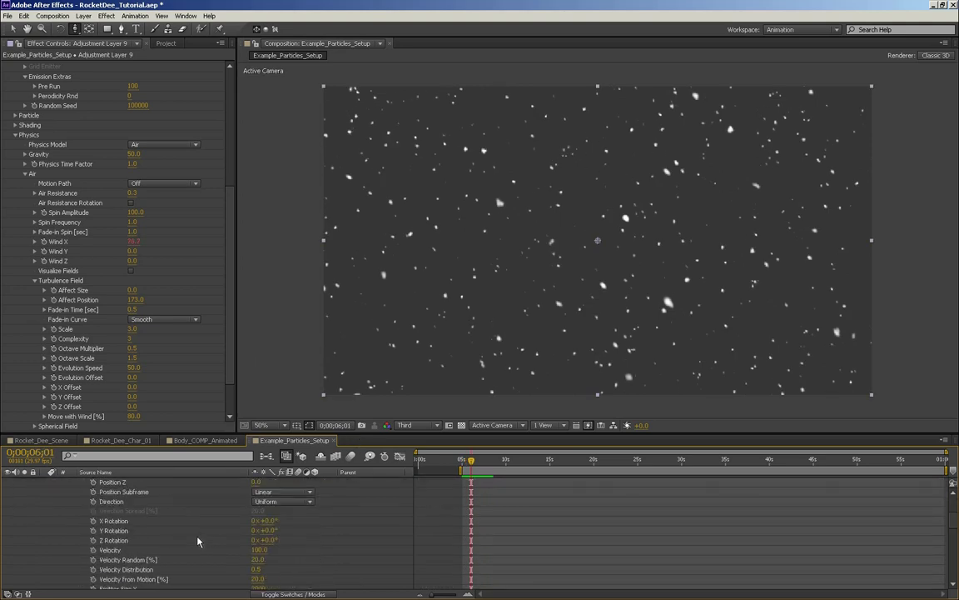
scroll(197, 541, "up", 2)
scroll(73, 497, "up", 1)
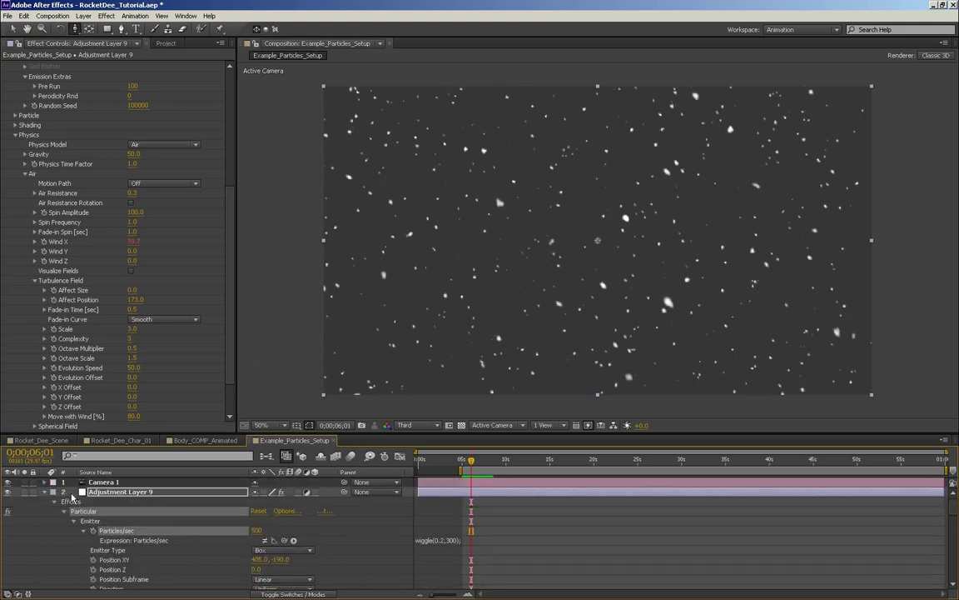
left_click(44, 481)
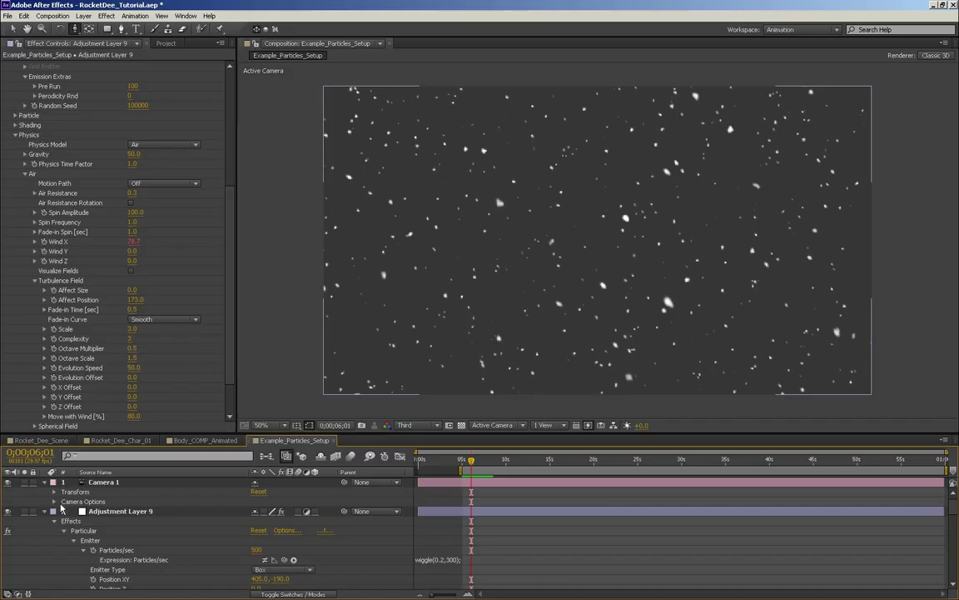
left_click(55, 502)
scroll(56, 505, "down", 1)
left_click(255, 502)
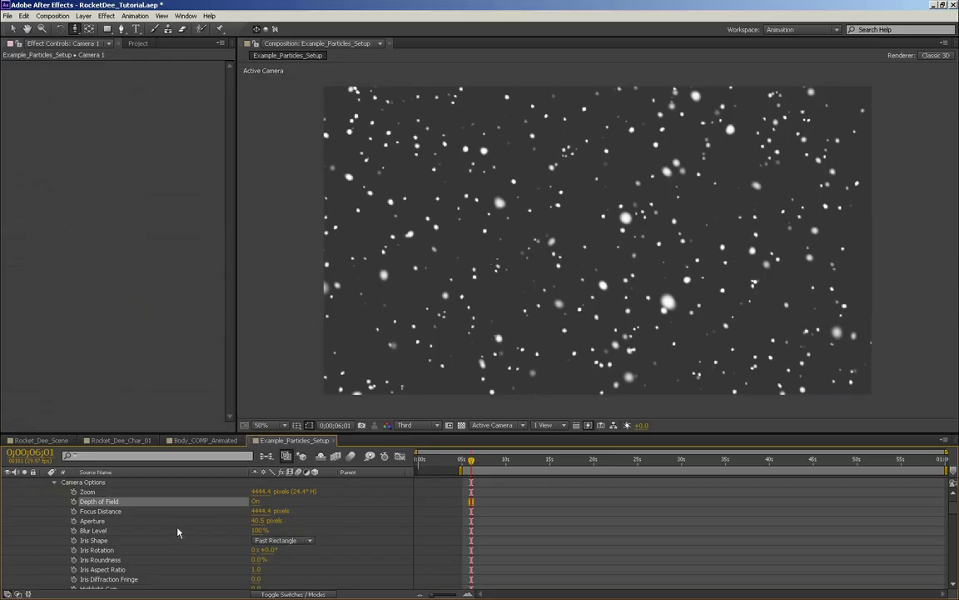
left_click_drag(259, 520, 301, 521)
Step: Increase Camera 1's Zoom to about 5369 pixels and set its Iris Shape to Hexagon
left_click_drag(259, 491, 308, 490)
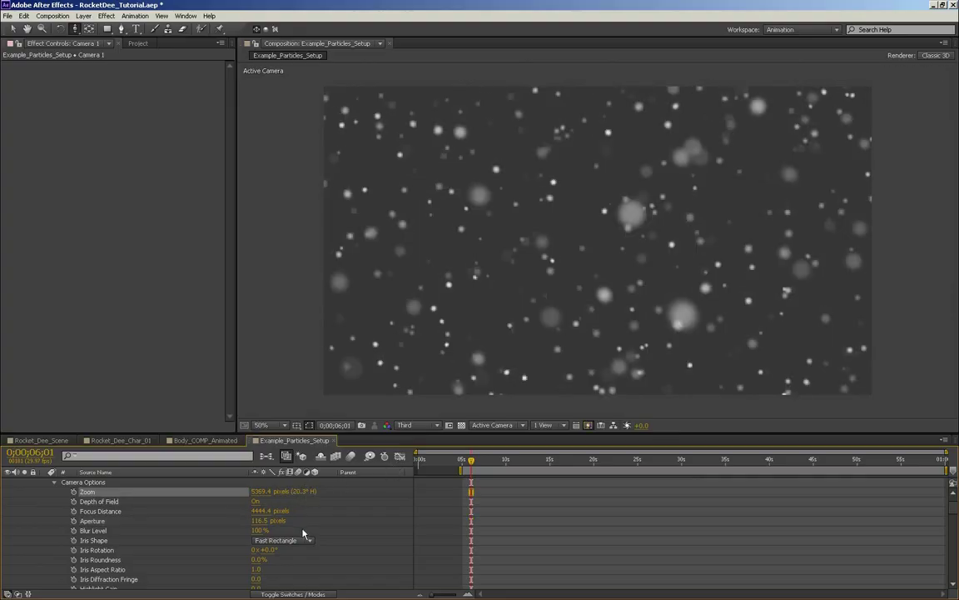
scroll(303, 533, "down", 1)
left_click(277, 510)
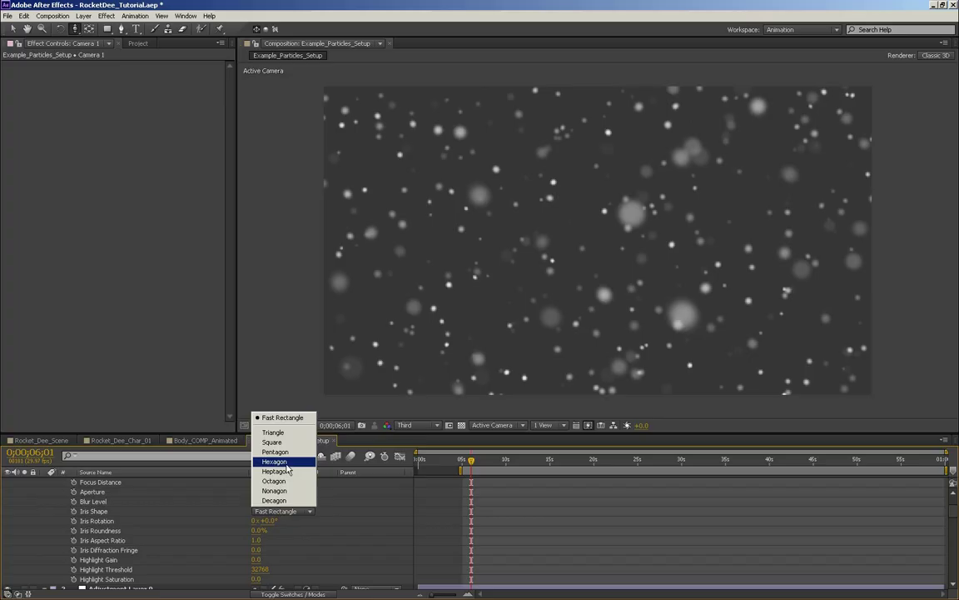
left_click(276, 461)
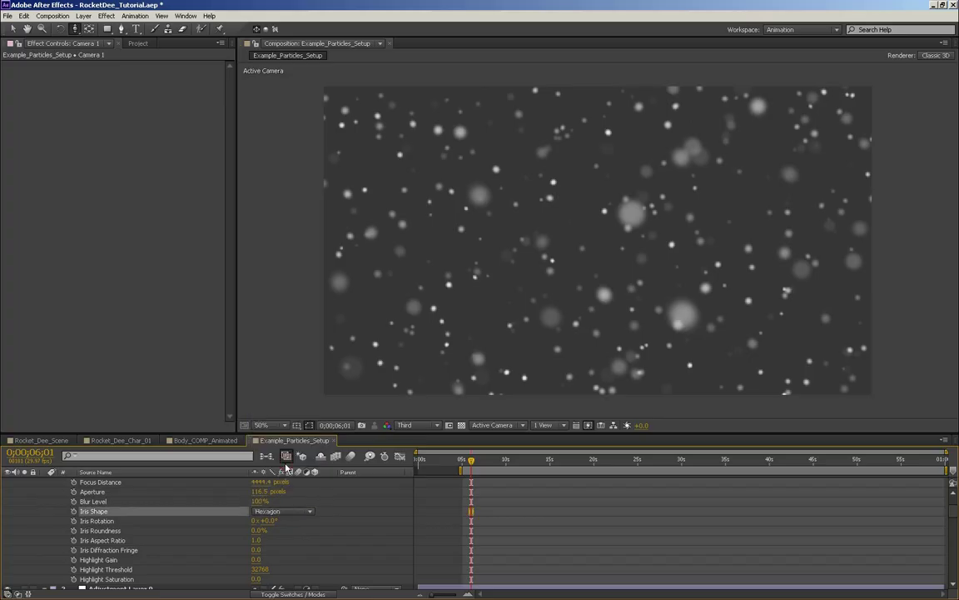
Step: Set the preview resolution to Full and magnify the composition to 100% to inspect the blurred particles
left_click(416, 424)
left_click(410, 449)
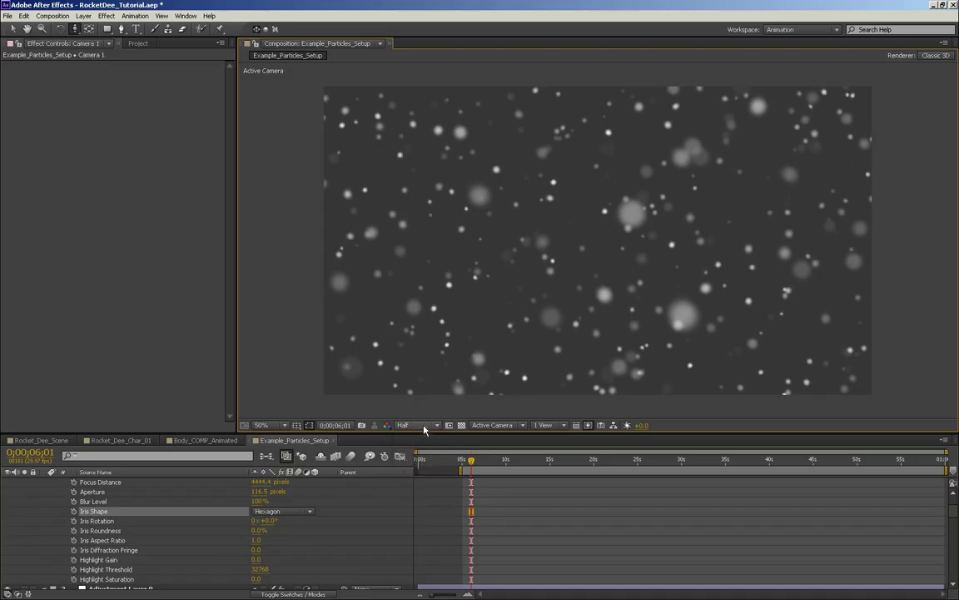
left_click(424, 427)
left_click(411, 391)
key("period")
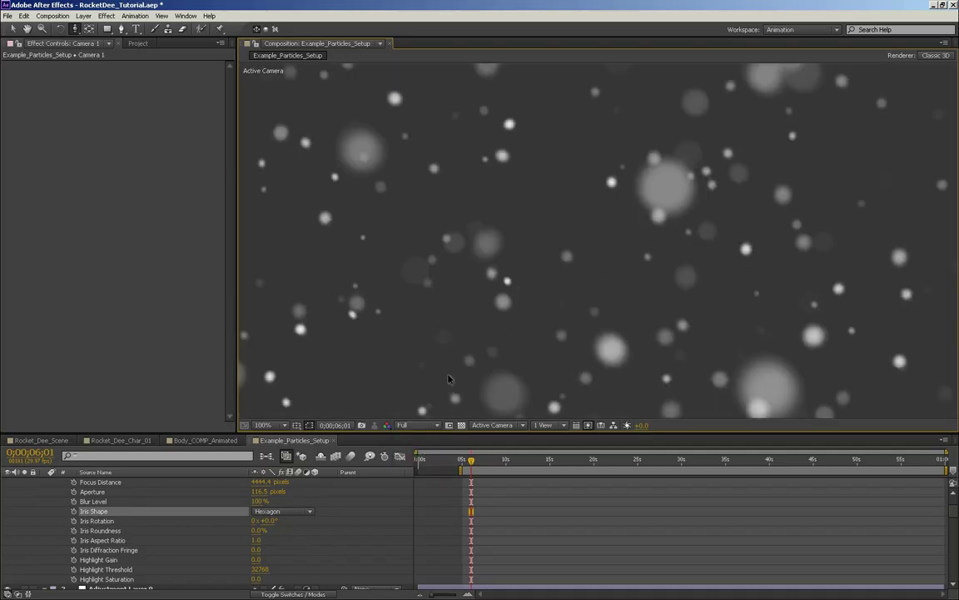
key("h")
left_click_drag(465, 341, 553, 207)
Step: Set Camera 1's Zoom to 6000 pixels
scroll(261, 512, "up", 1)
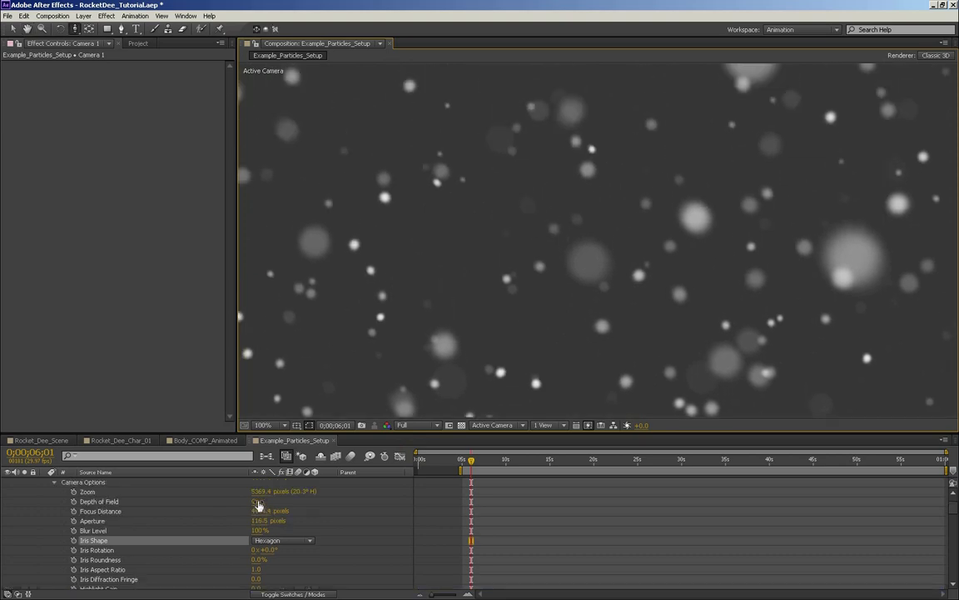
left_click(272, 490)
type("600")
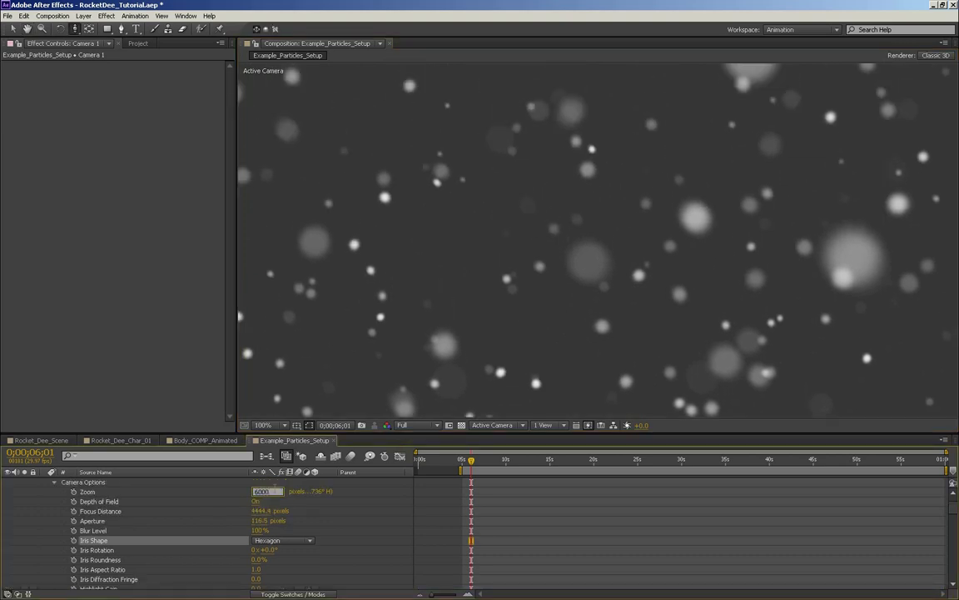
type("0")
key("Return")
Step: Try a Zoom of 3000 pixels on Camera 1 and undo that change
scroll(290, 552, "up", 1)
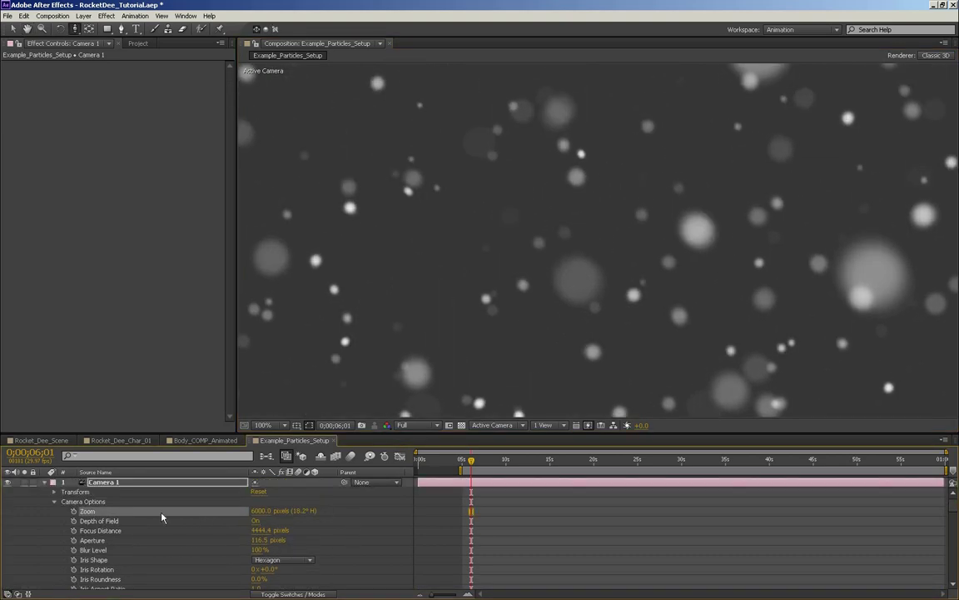
left_click(54, 491)
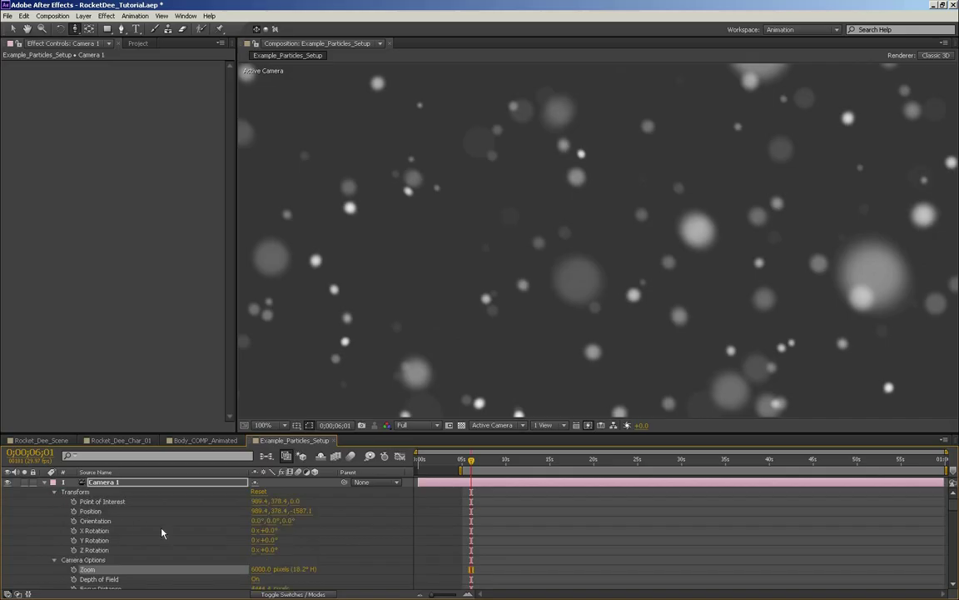
scroll(272, 539, "down", 1)
left_click(260, 540)
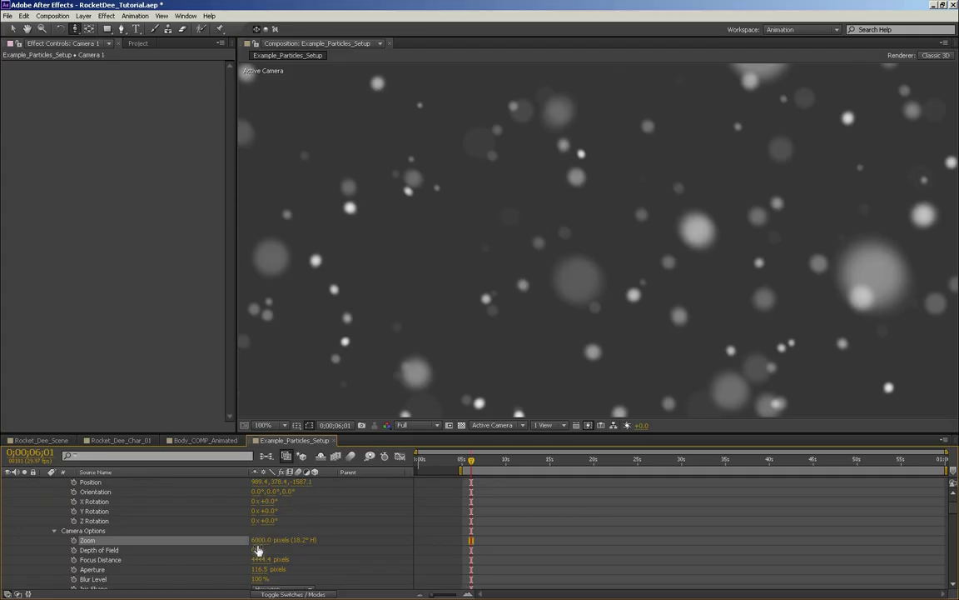
type("3")
key("Return")
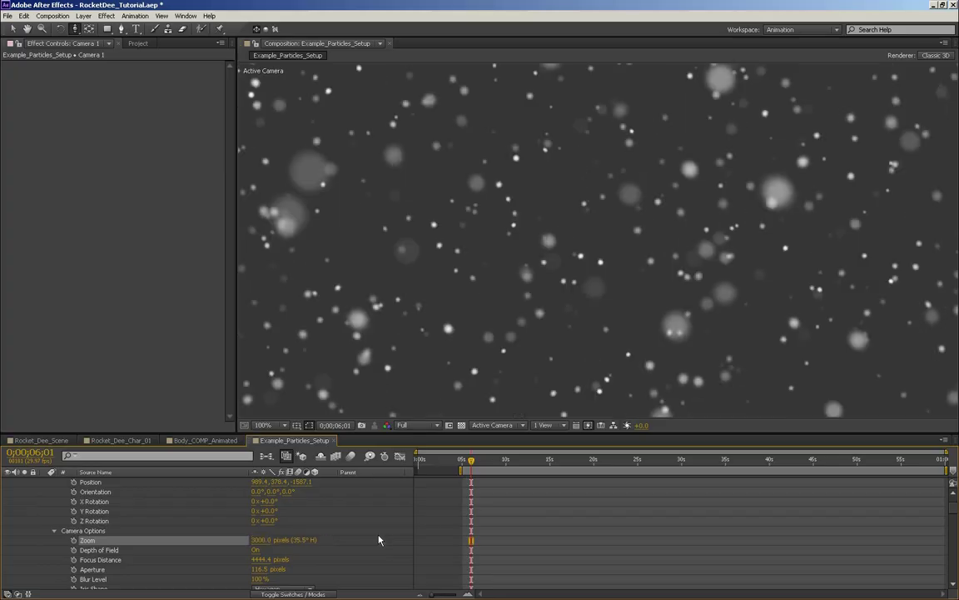
key("ctrl+z")
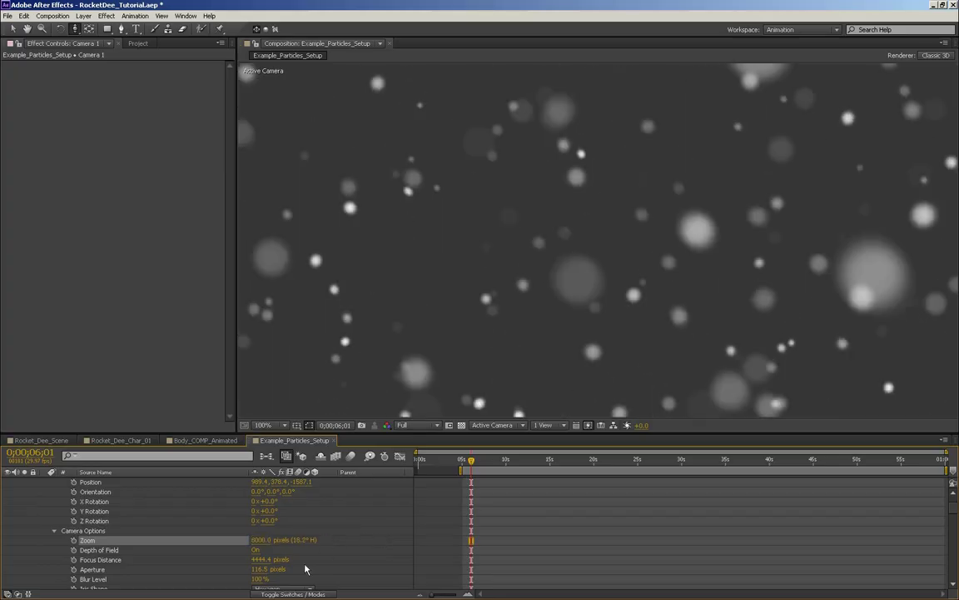
Step: Set Camera 1's Focus Distance to 3000 pixels
left_click(266, 559)
type("3000")
key("Return")
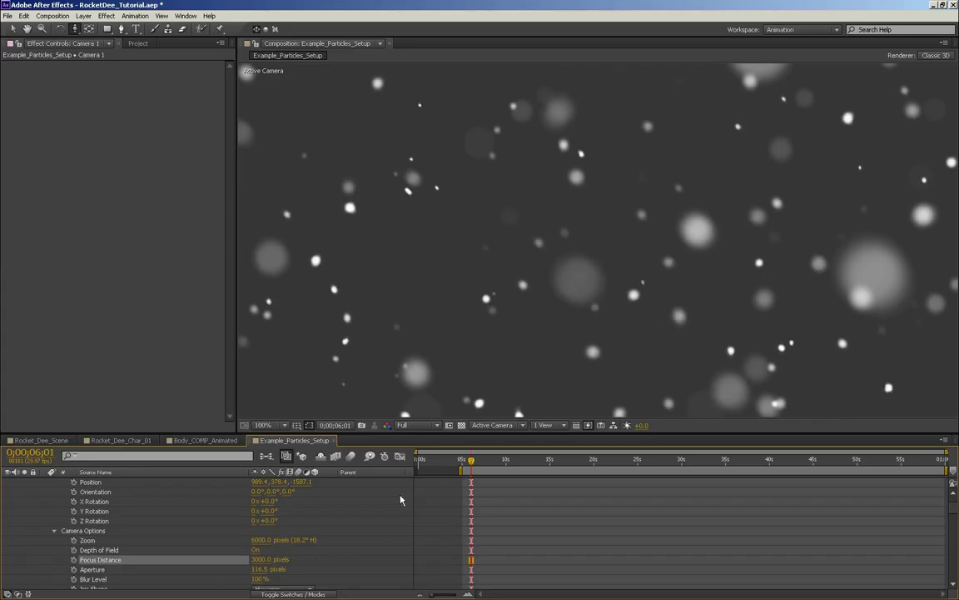
Step: Set Camera 1's Iris Roundness to 50% and Iris Diffraction Fringe to 50
scroll(200, 533, "down", 2)
scroll(260, 550, "down", 3)
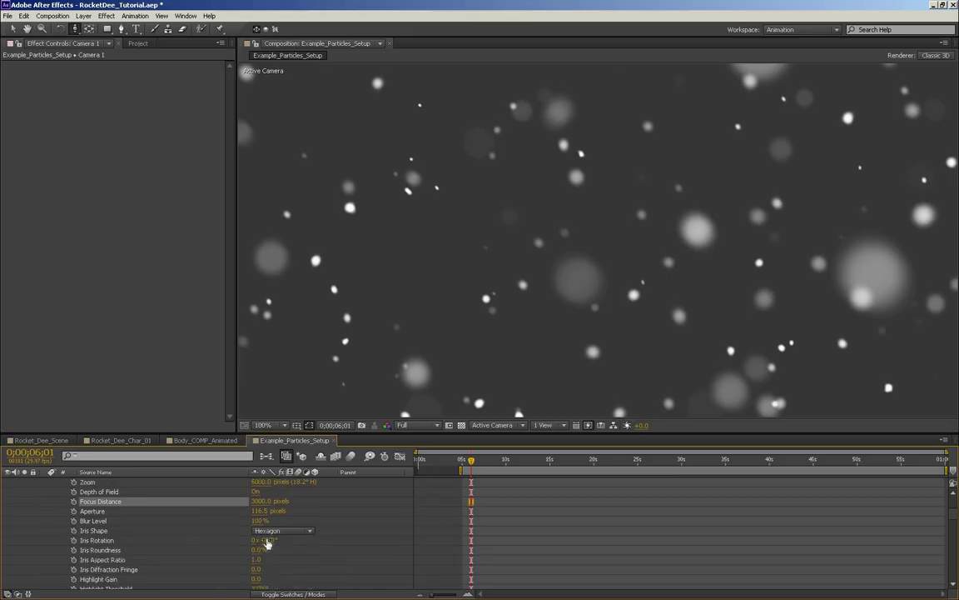
scroll(257, 541, "down", 1)
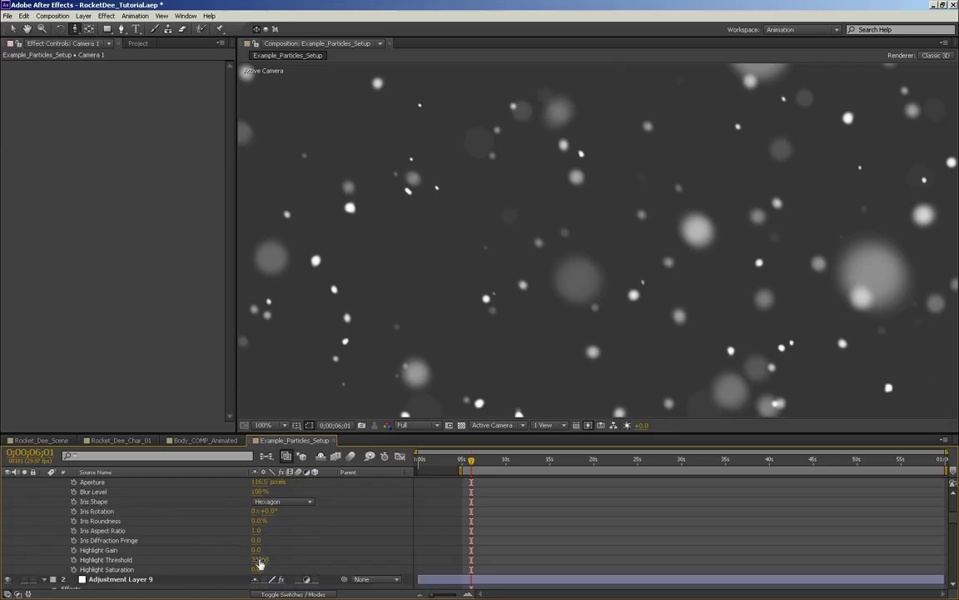
left_click(257, 522)
type("50")
key("Return")
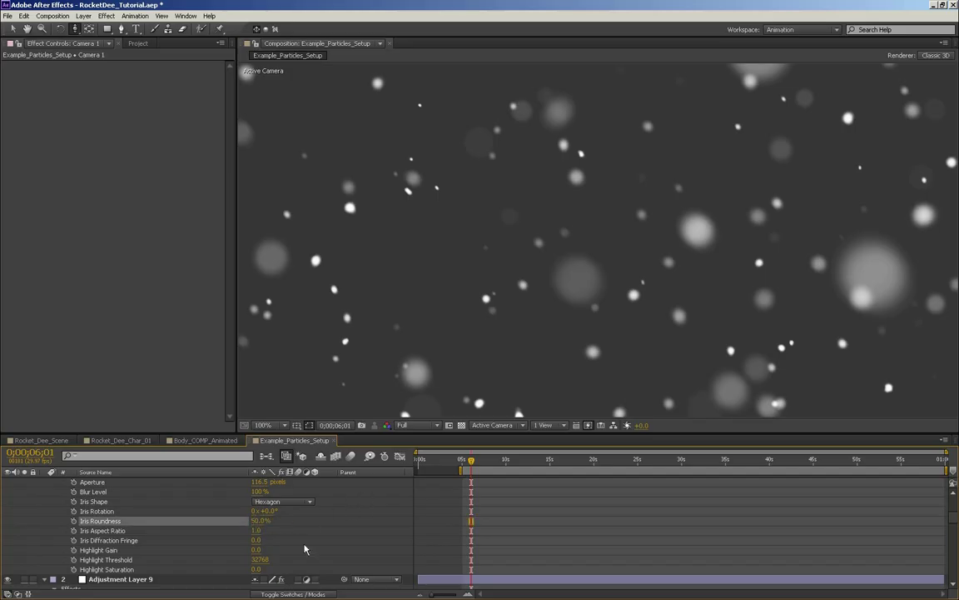
left_click(255, 540)
type("50")
key("Return")
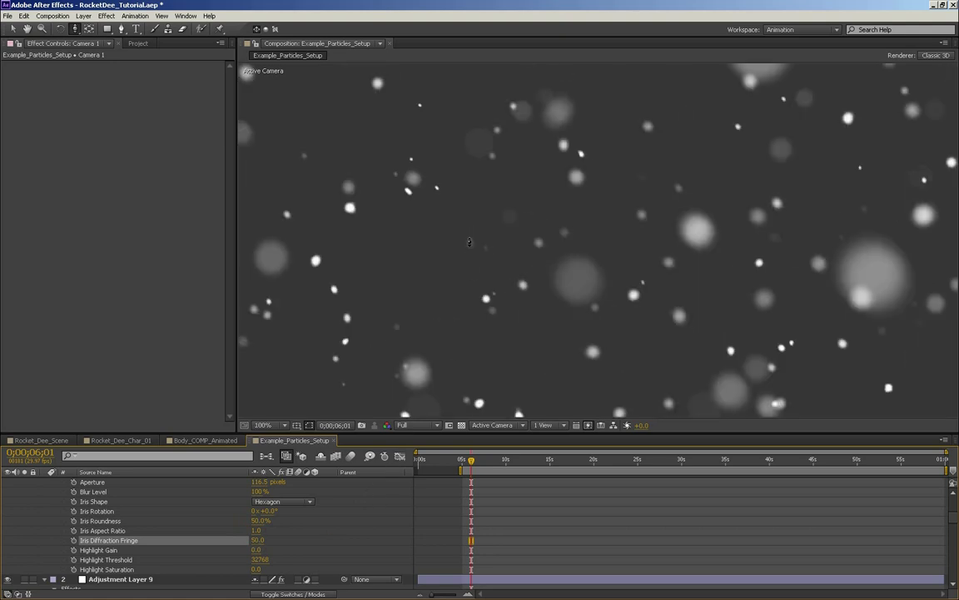
Step: Preview the depth-of-field blur on the falling particles at full resolution
key("KP_0")
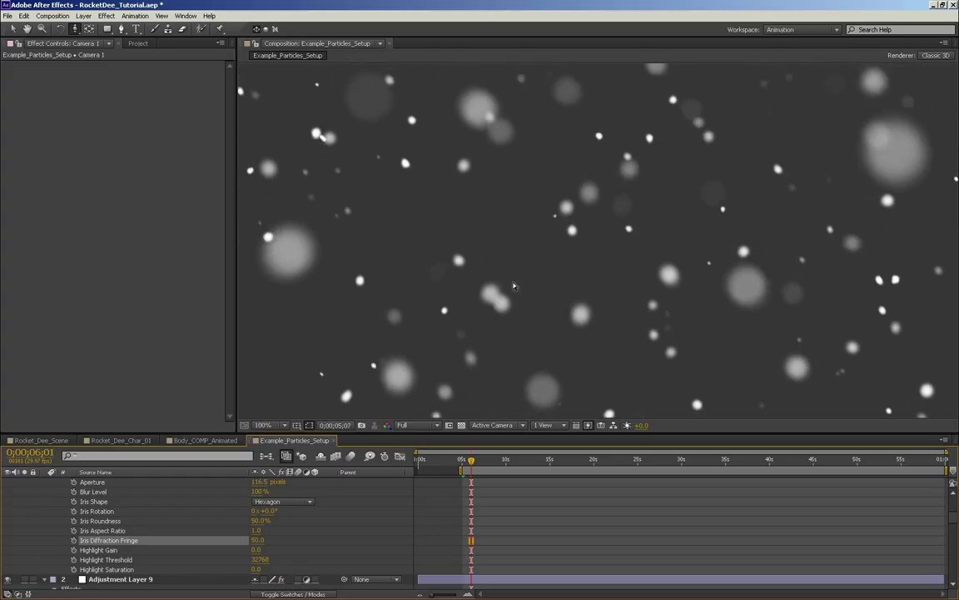
scroll(216, 502, "up", 1)
scroll(210, 505, "up", 1)
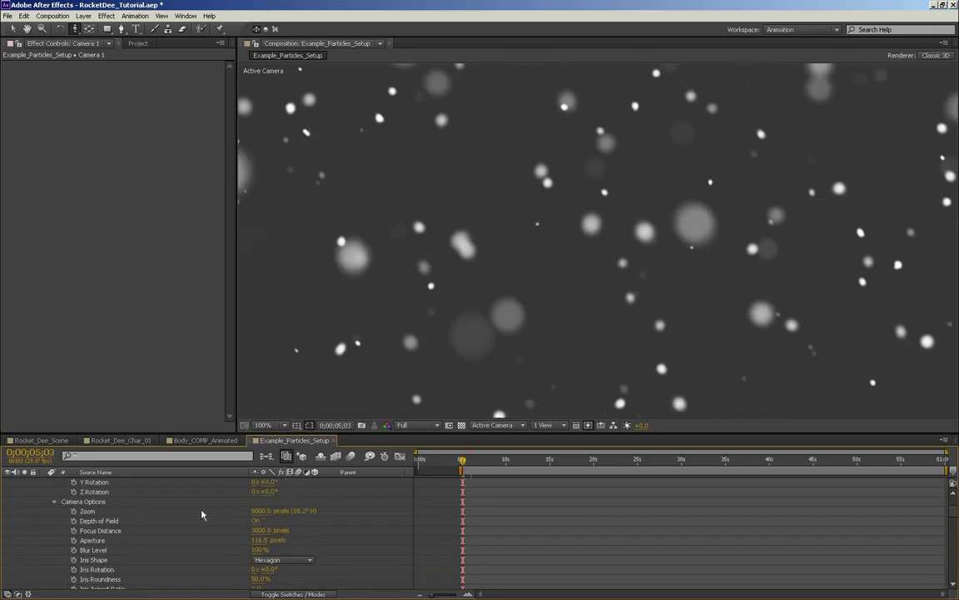
Step: Set Camera 1's Aperture to 35 pixels and preview the falling particles
left_click(265, 540)
type("35")
key("Return")
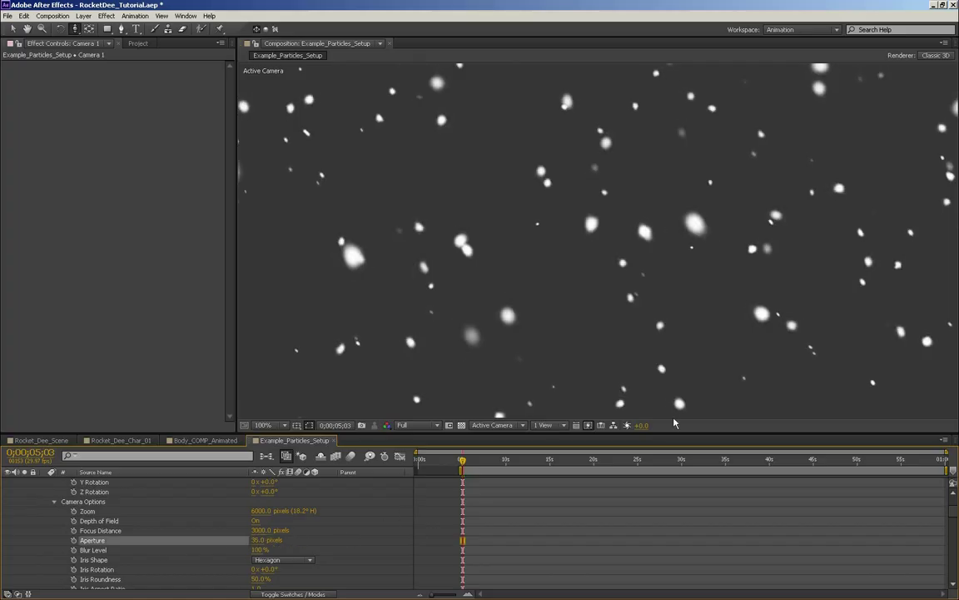
scroll(682, 315, "down", 2)
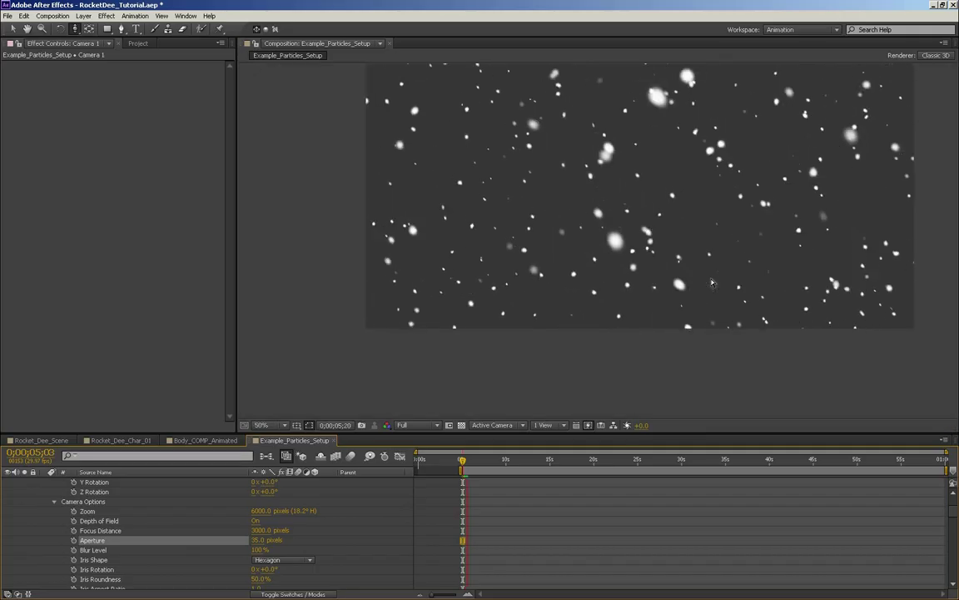
Step: Rename the adjustment layer carrying the Particular effect as Particle_MG
scroll(116, 500, "down", 6)
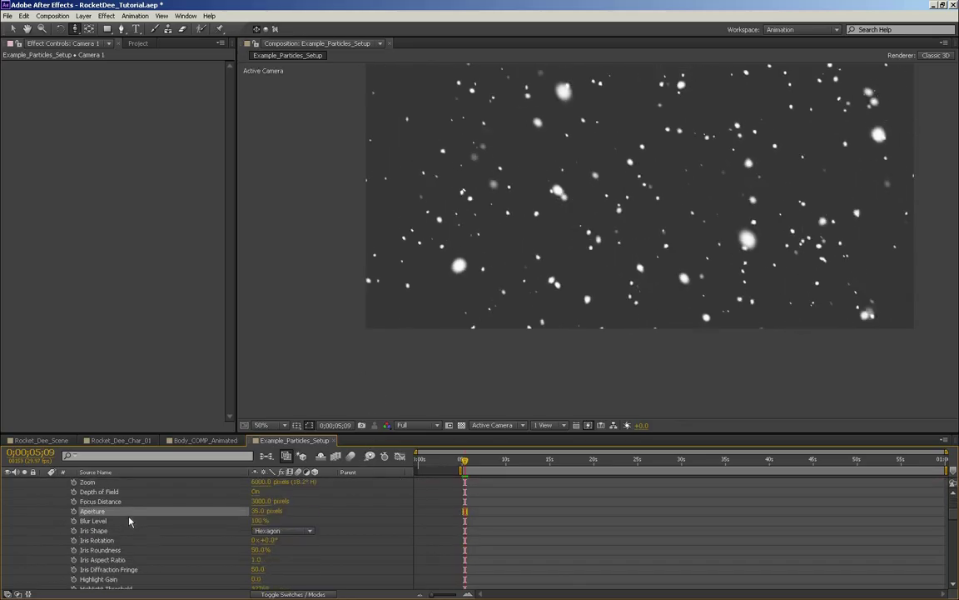
left_click(111, 501)
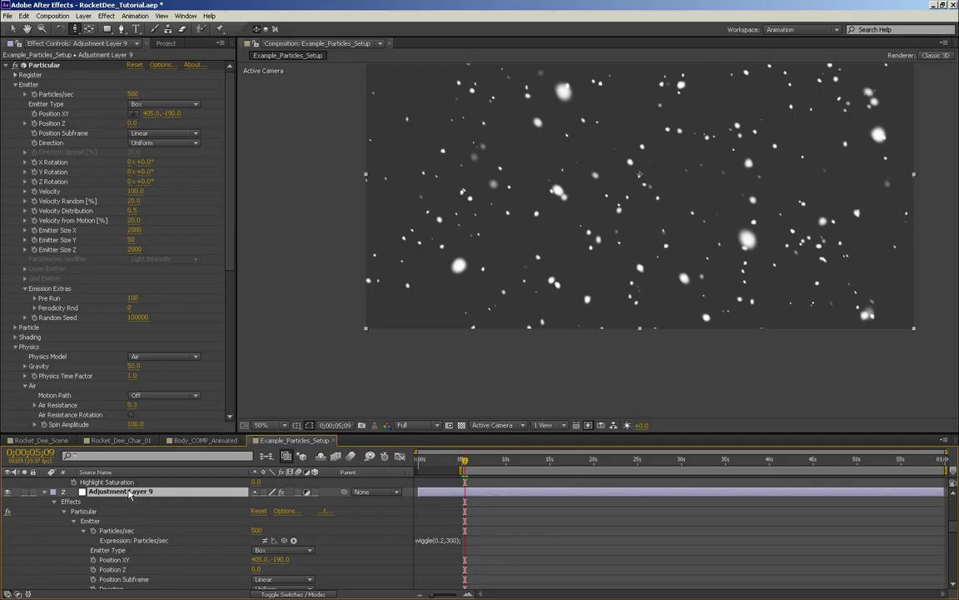
key("Return")
type("Pa")
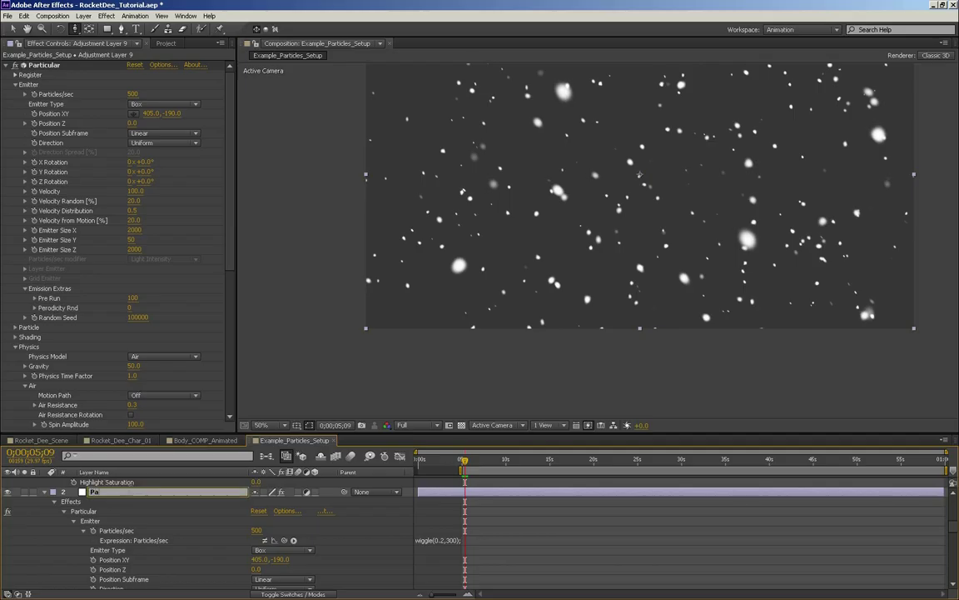
type("rticle_MG")
key("Return")
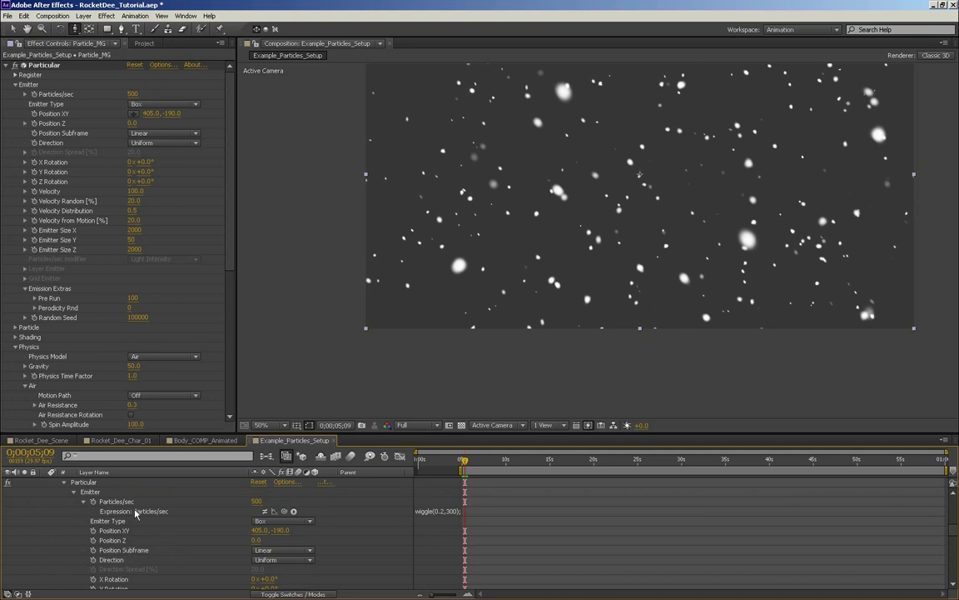
Step: Duplicate the Particle_MG layer and name the copy Particle_BG
key("ctrl+d")
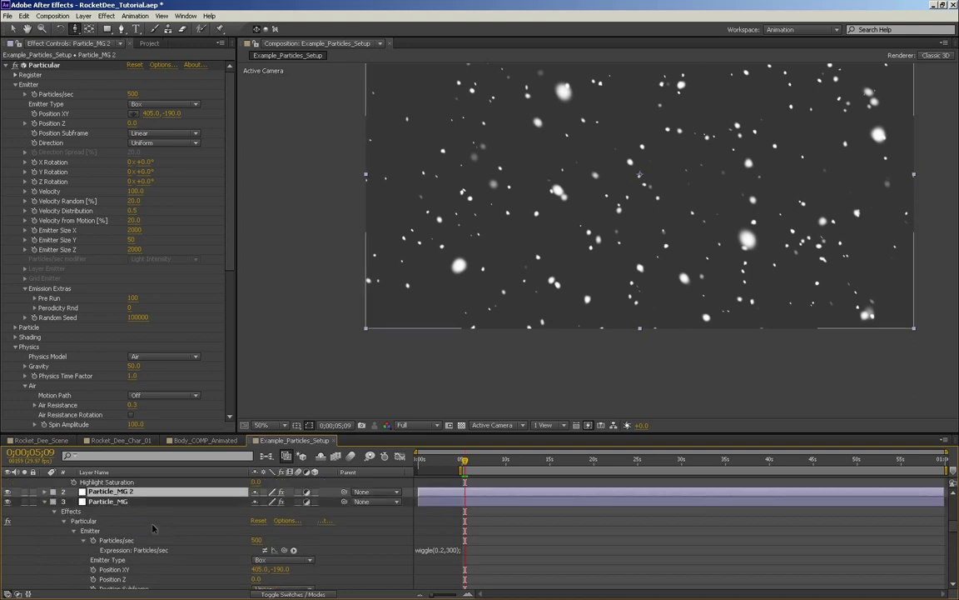
key("Return")
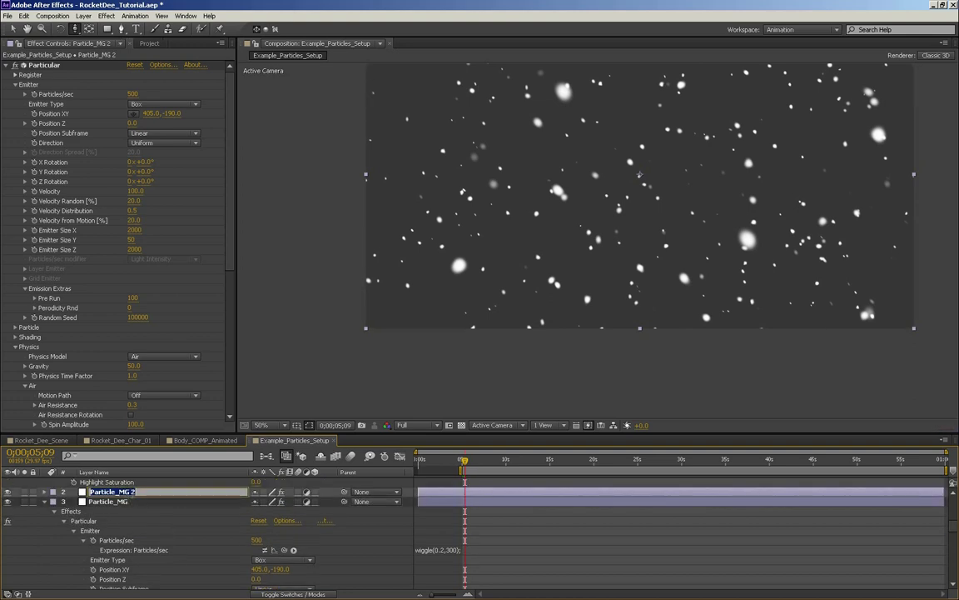
type("Particle_BG")
key("Return")
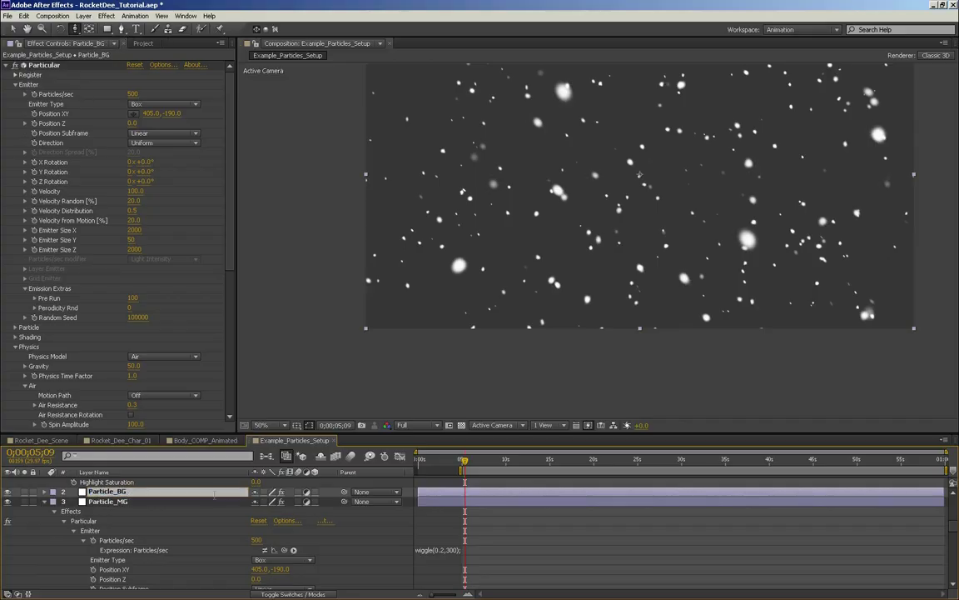
Step: Place Particle_BG beneath Particle_MG in the layer stack and set its emitter's Position Z to 11100
left_click(64, 503)
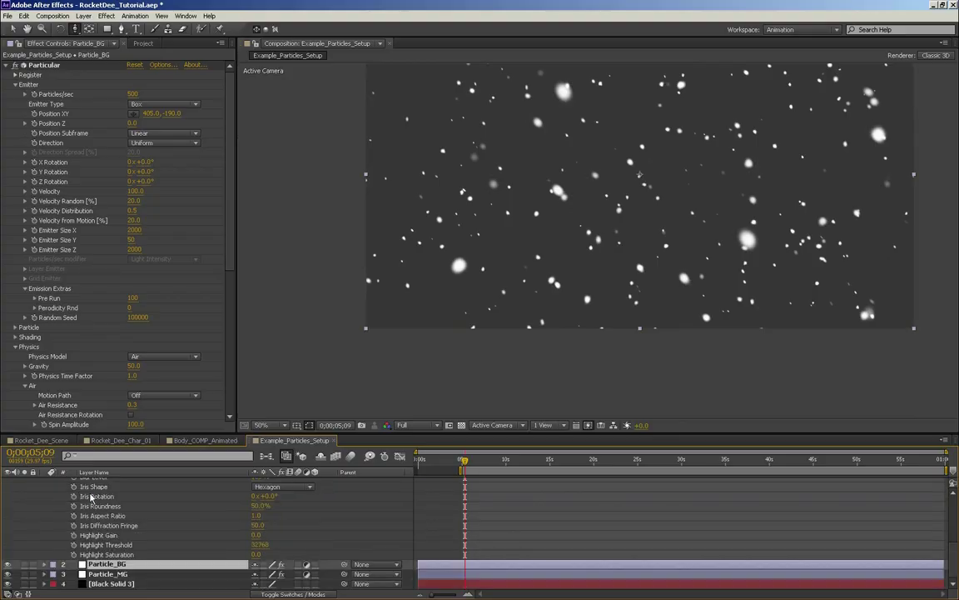
left_click_drag(110, 576, 106, 582)
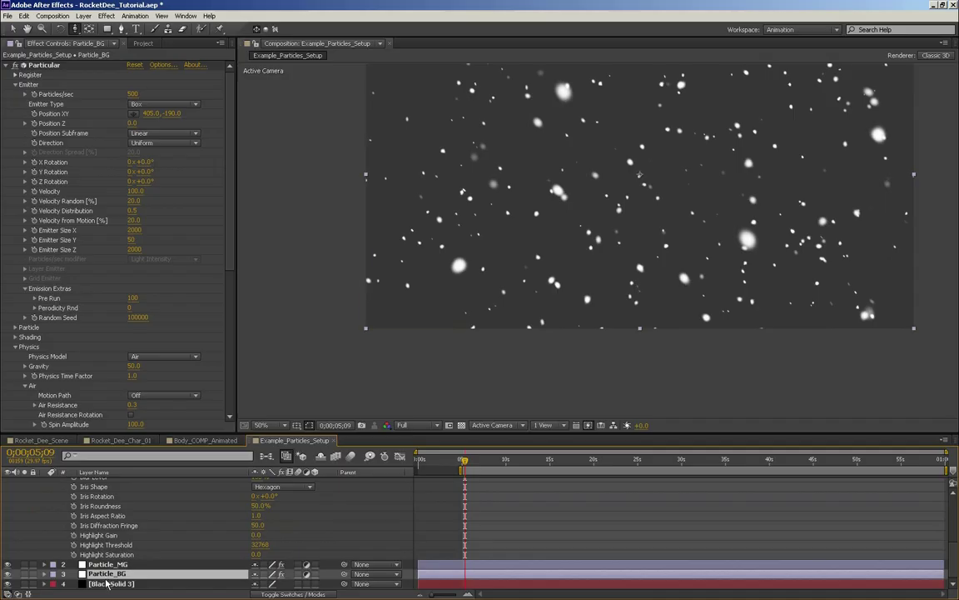
left_click(44, 574)
scroll(101, 561, "down", 1)
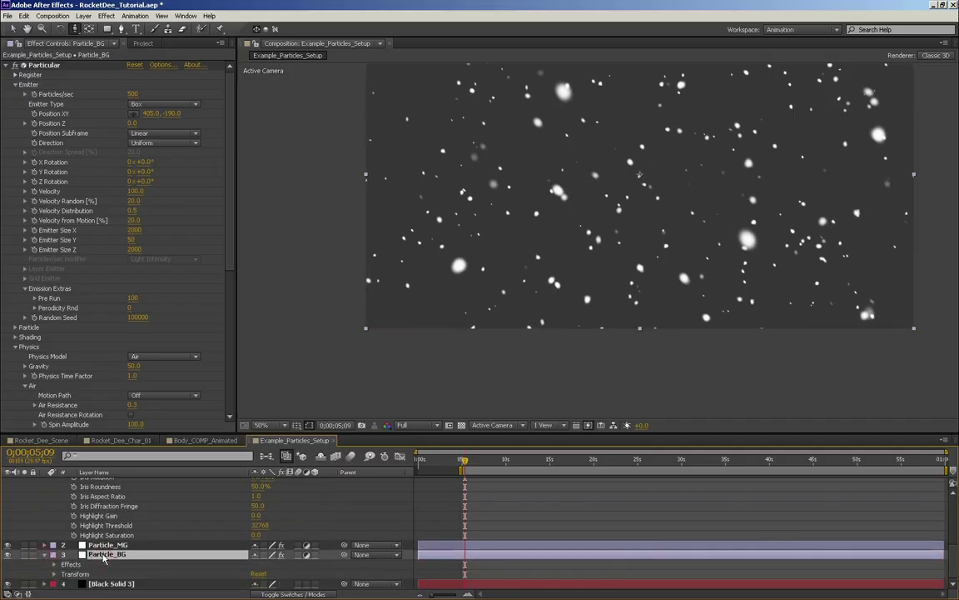
left_click_drag(133, 123, 171, 126)
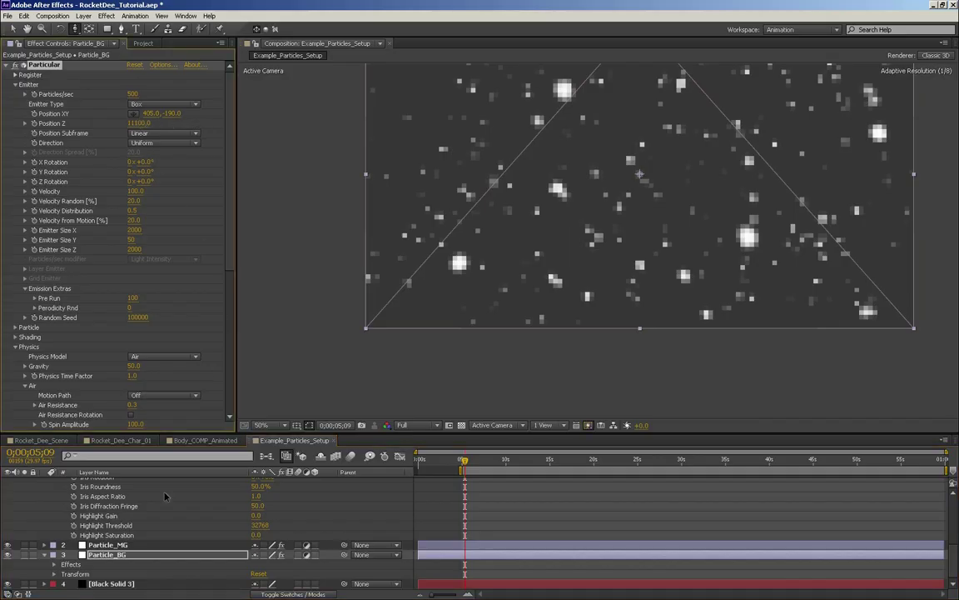
Step: Set the Transfer Mode in Particle_MG's Particular rendering settings to Normal
left_click(104, 545)
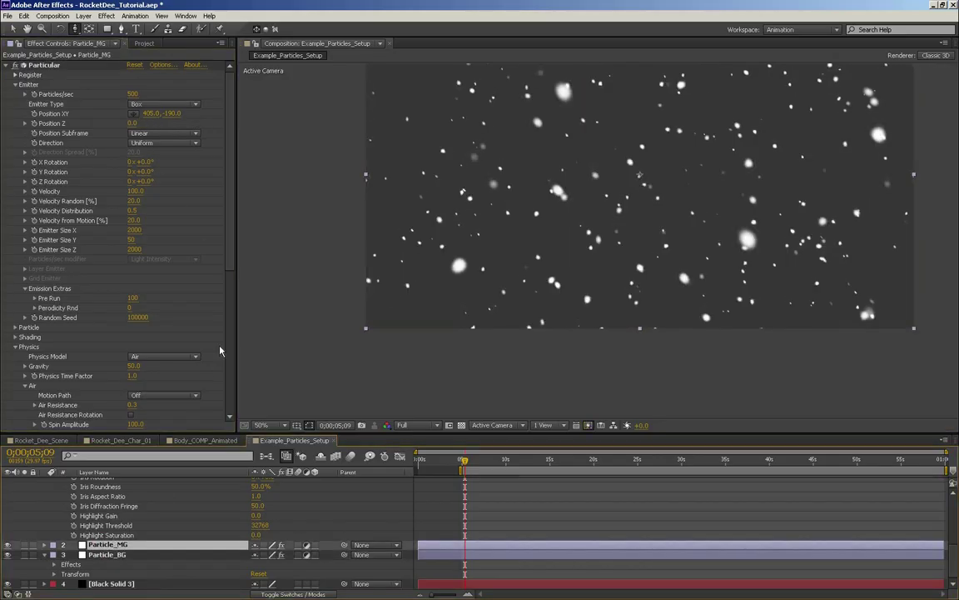
scroll(231, 266, "down", 3)
left_click_drag(231, 266, 231, 417)
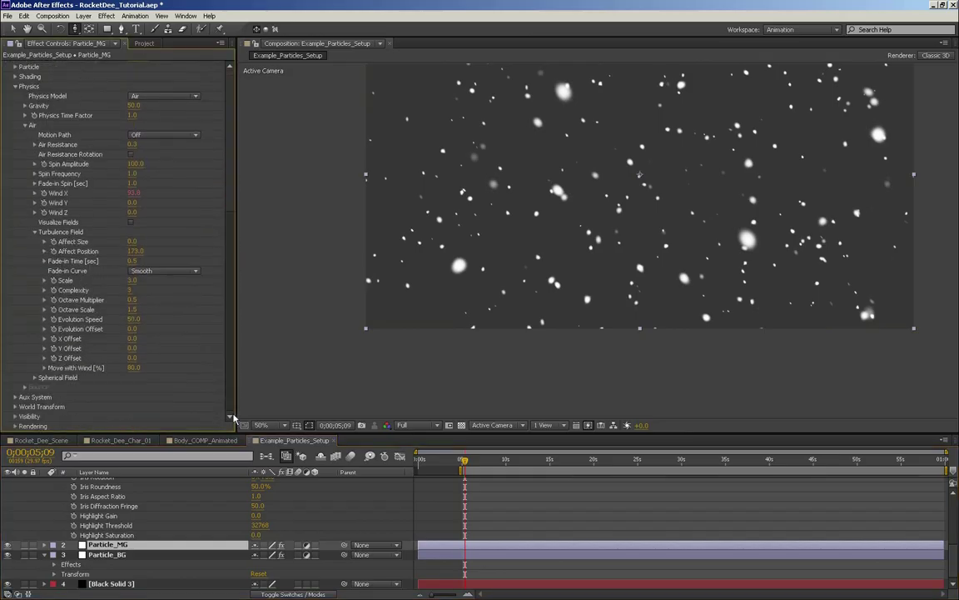
left_click(15, 416)
scroll(160, 385, "down", 2)
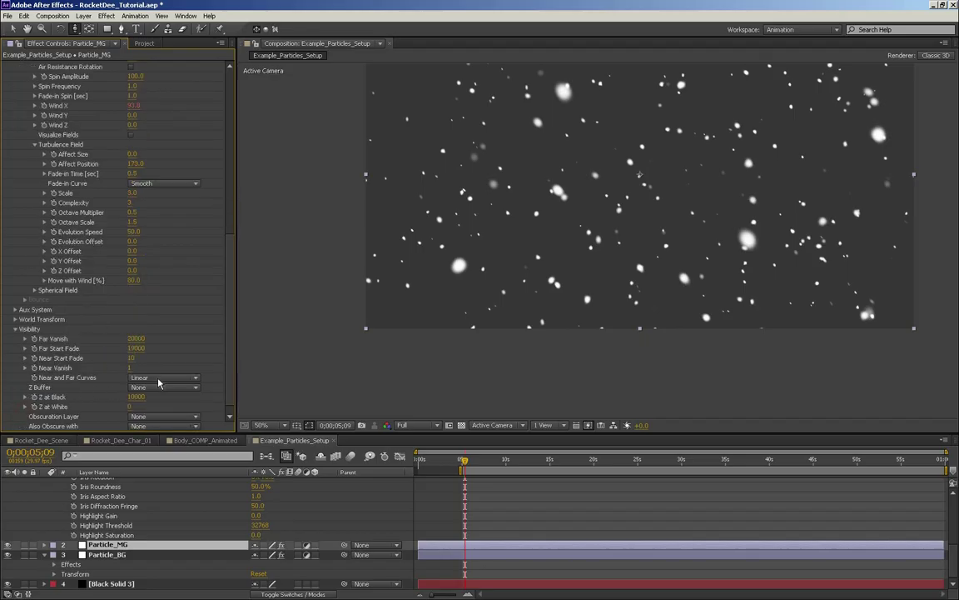
left_click(14, 330)
left_click(15, 426)
scroll(150, 408, "down", 3)
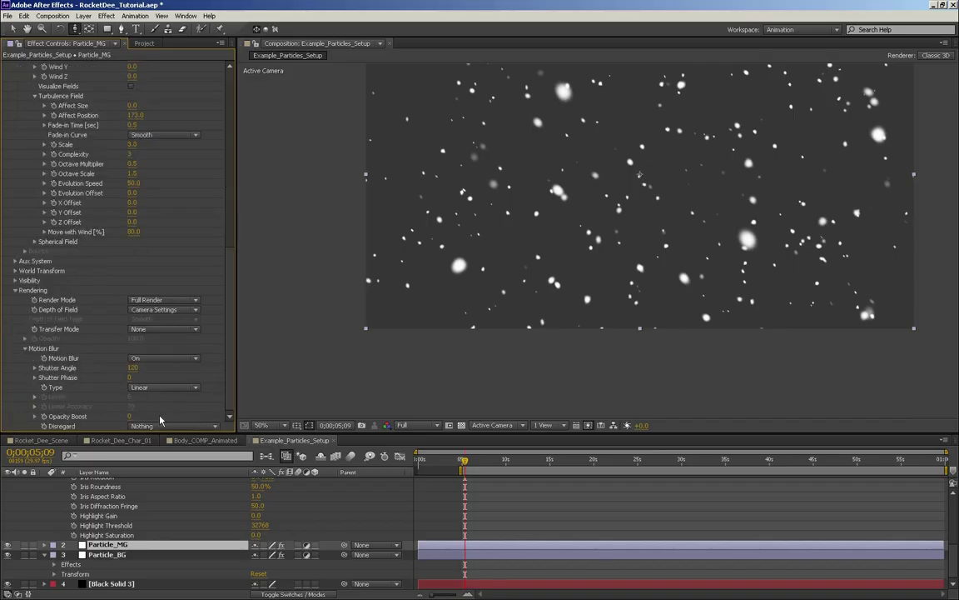
left_click(146, 329)
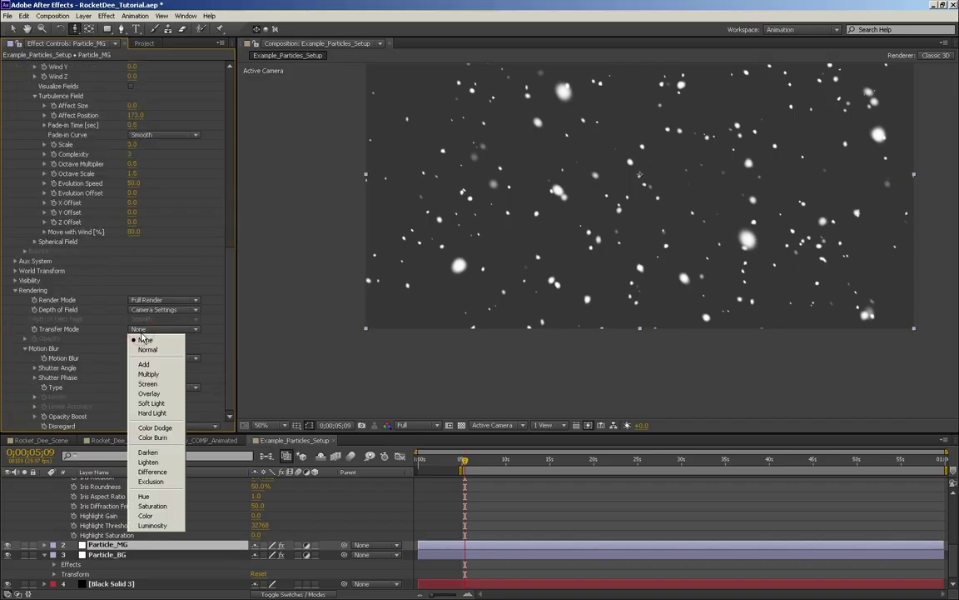
left_click(150, 348)
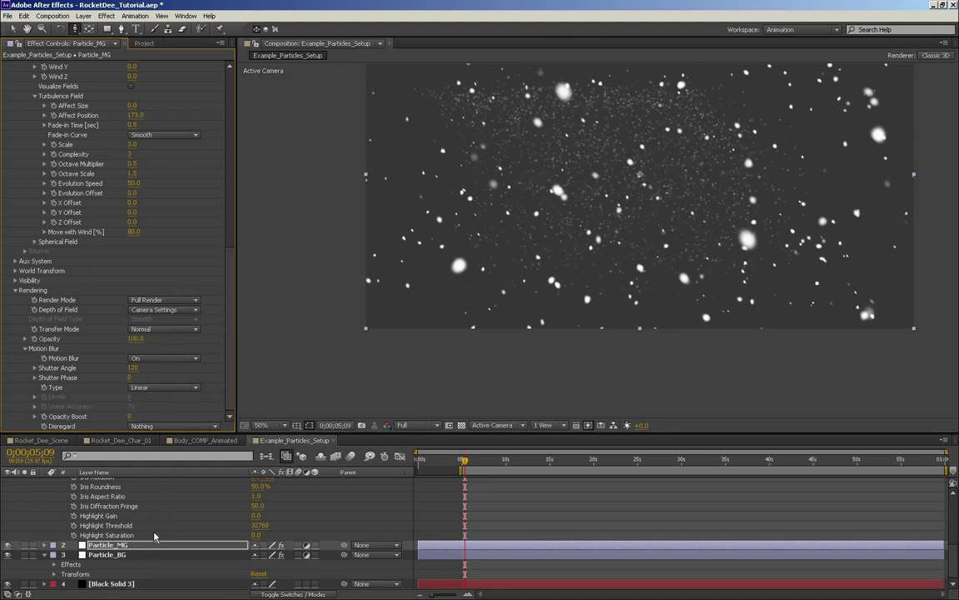
Step: Try Position Z values of 500 and 2000 on Particle_BG's emitter and settle on 3000
left_click(108, 554)
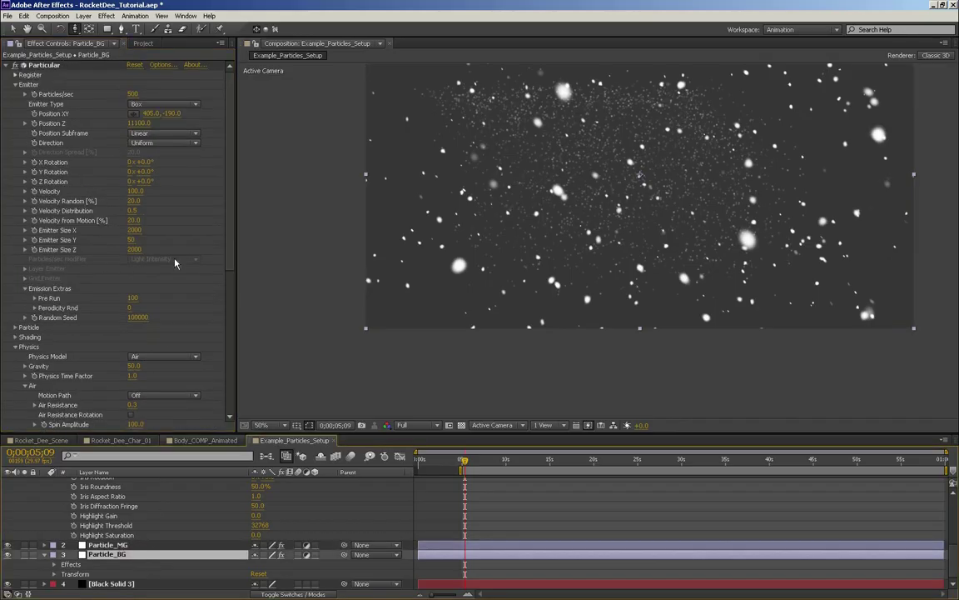
left_click(142, 123)
type("5")
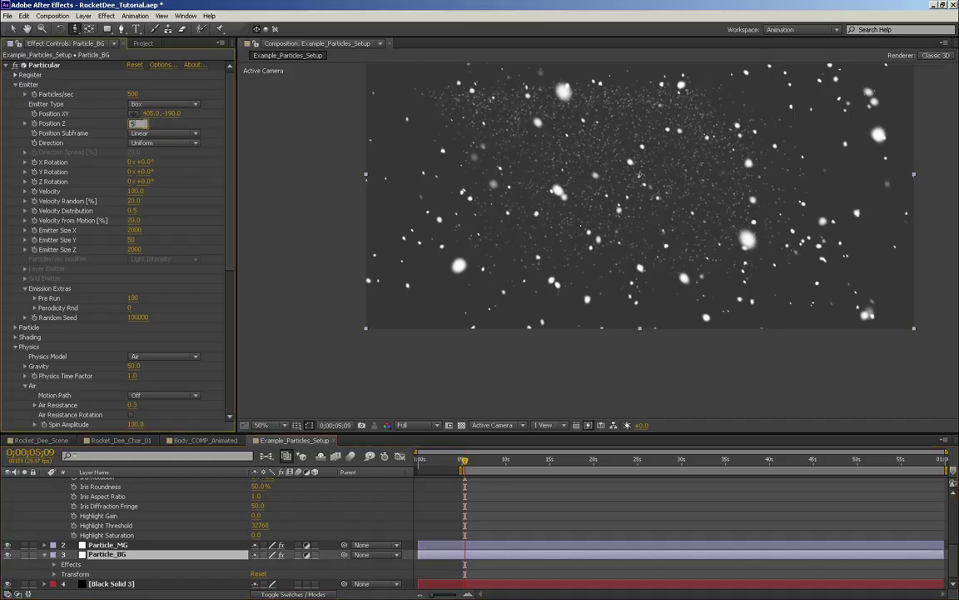
type("00")
key("Return")
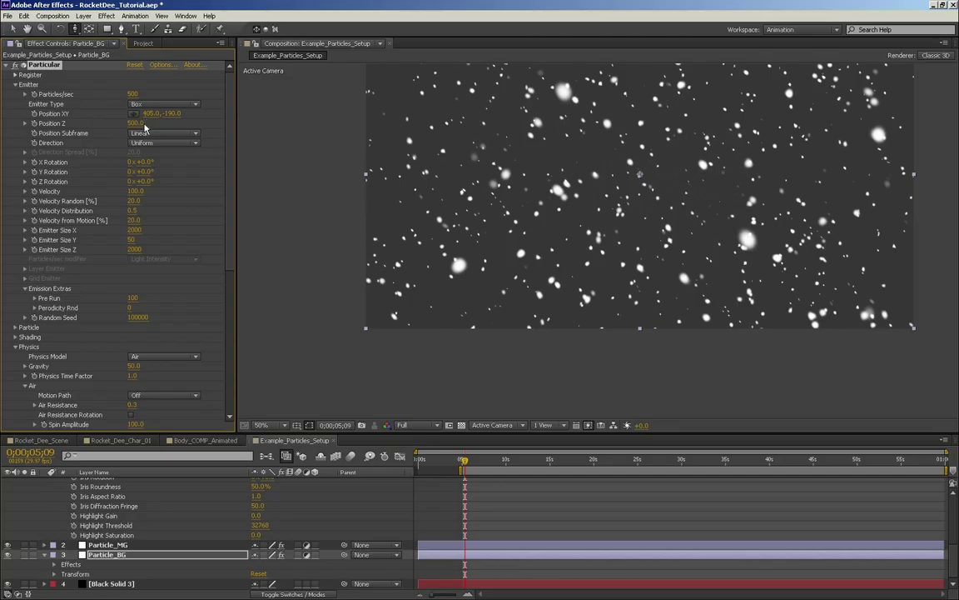
left_click(137, 124)
type("2000")
key("Return")
left_click(138, 122)
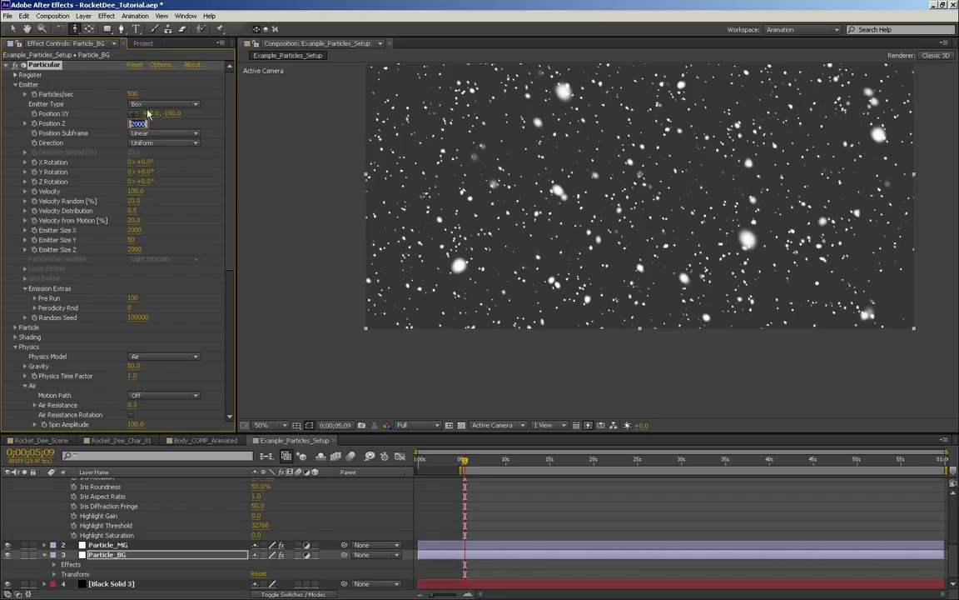
type("3000")
key("Return")
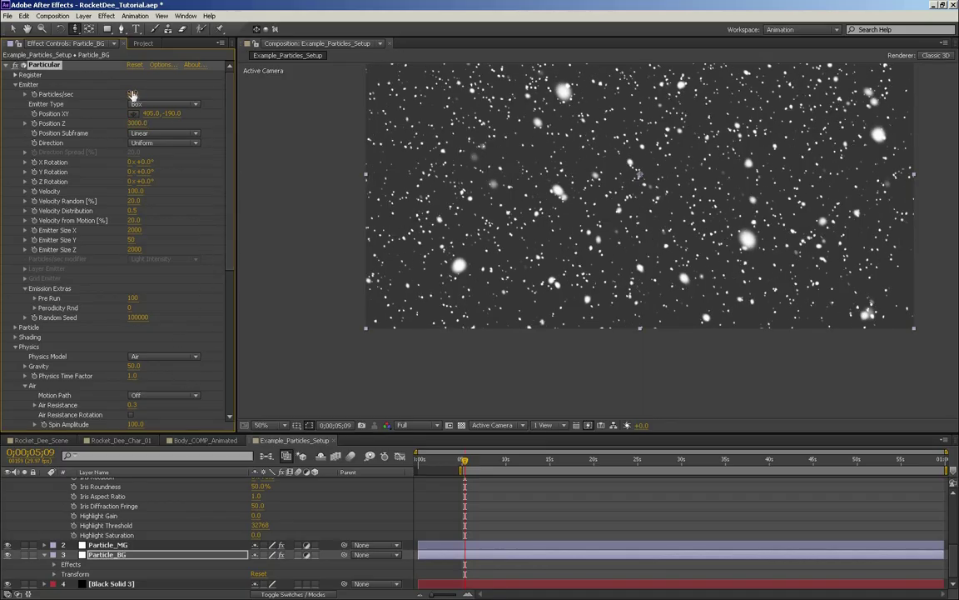
Step: Try 200 Particles/sec on Particle_BG, settle on 300, and check the particles at around 6 seconds
left_click(133, 94)
type("200")
key("Return")
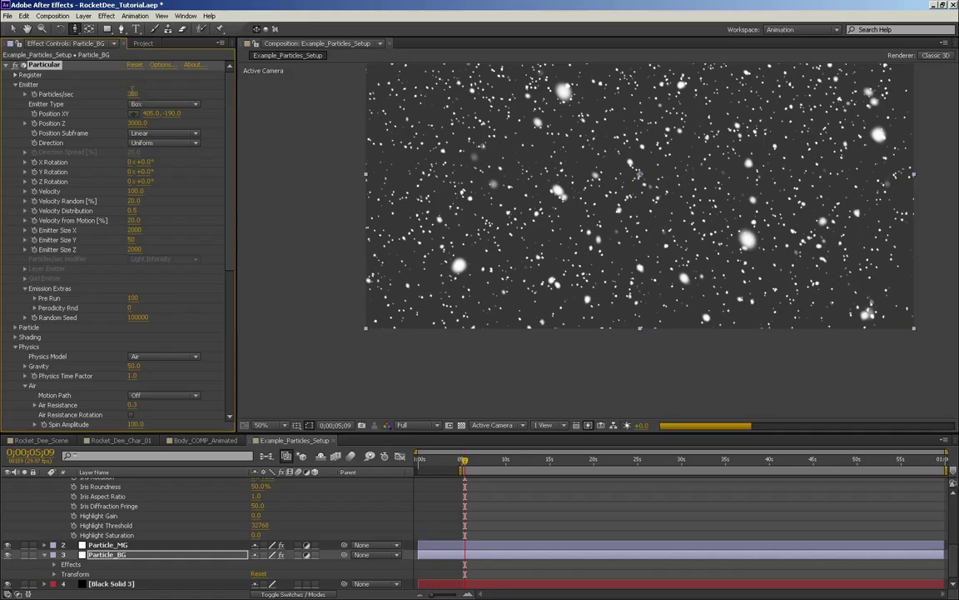
left_click(134, 95)
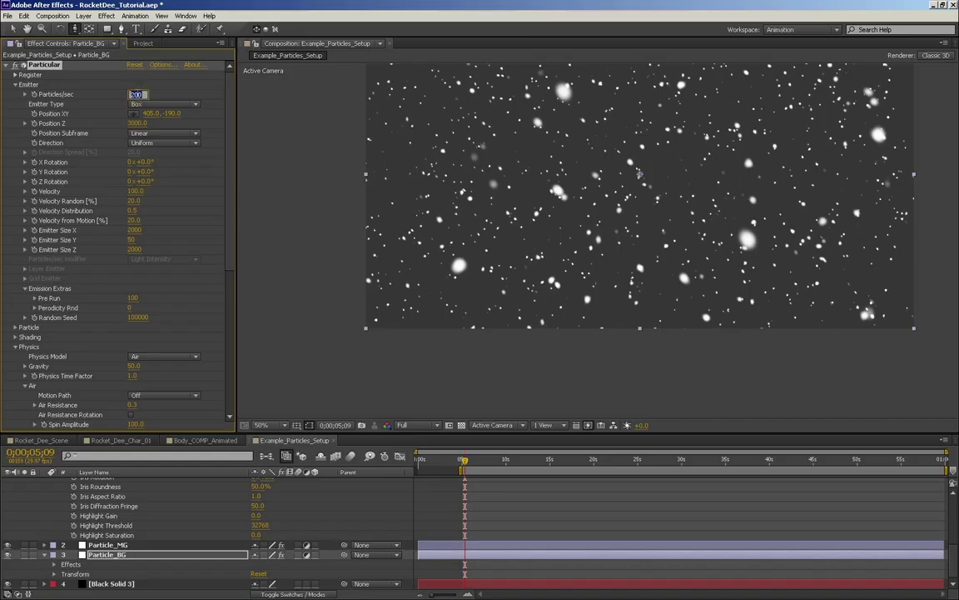
key("Return")
left_click(430, 463)
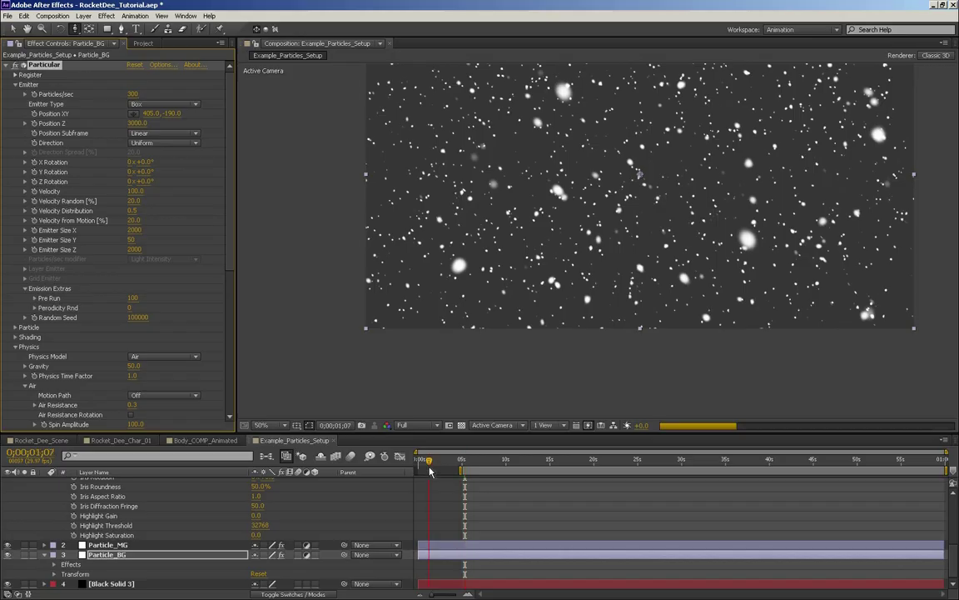
left_click(471, 464)
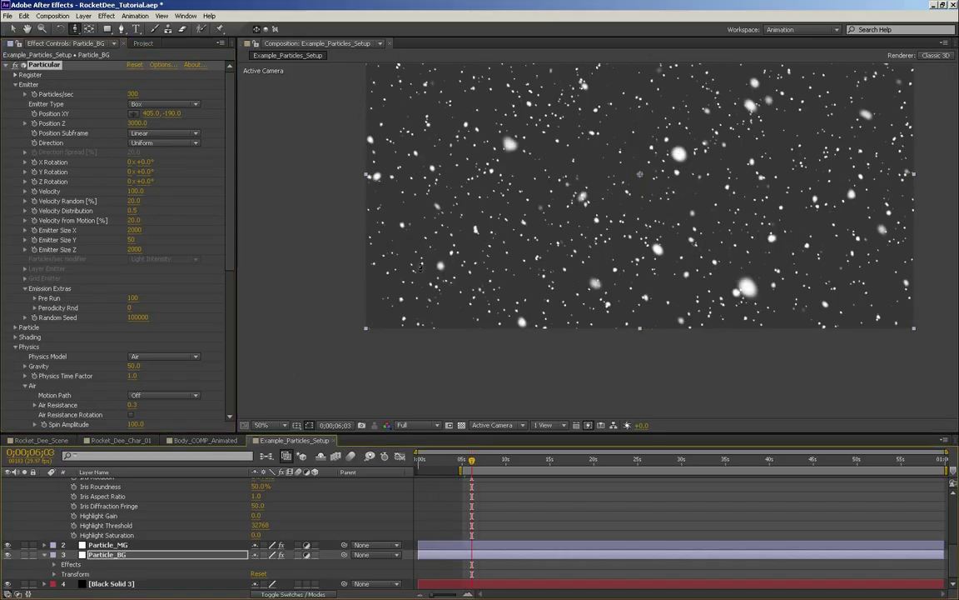
left_click(80, 17)
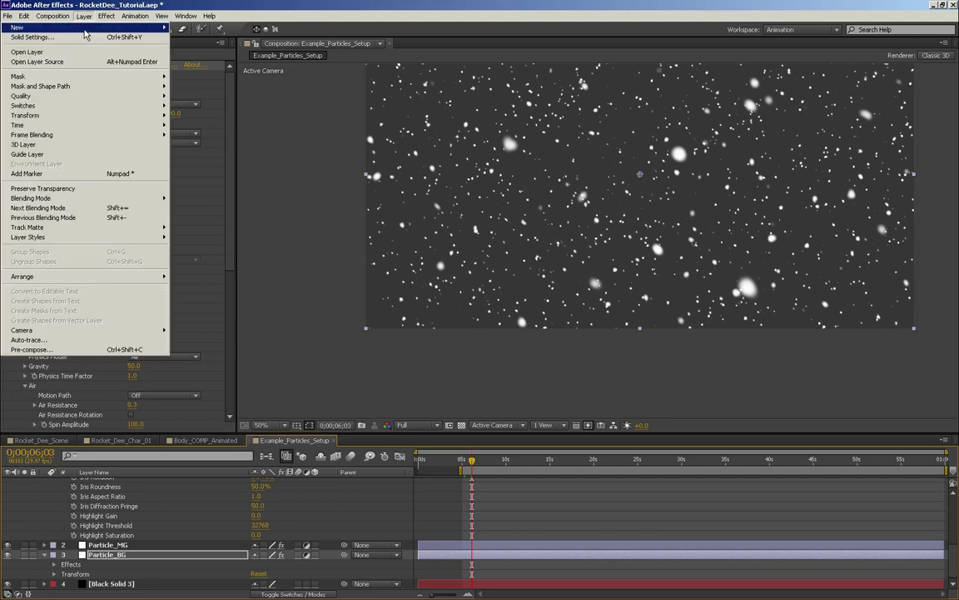
left_click(91, 38)
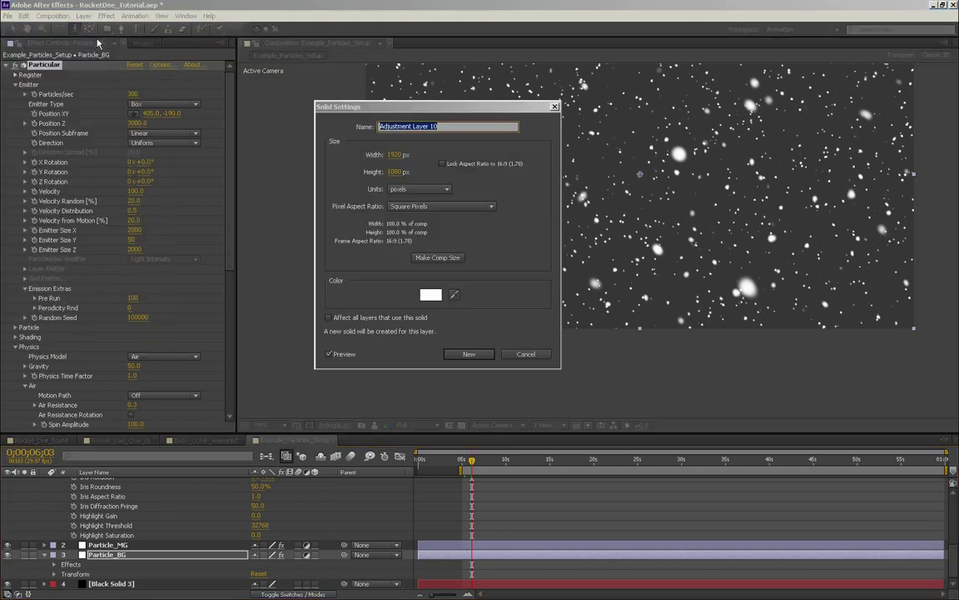
left_click(458, 356)
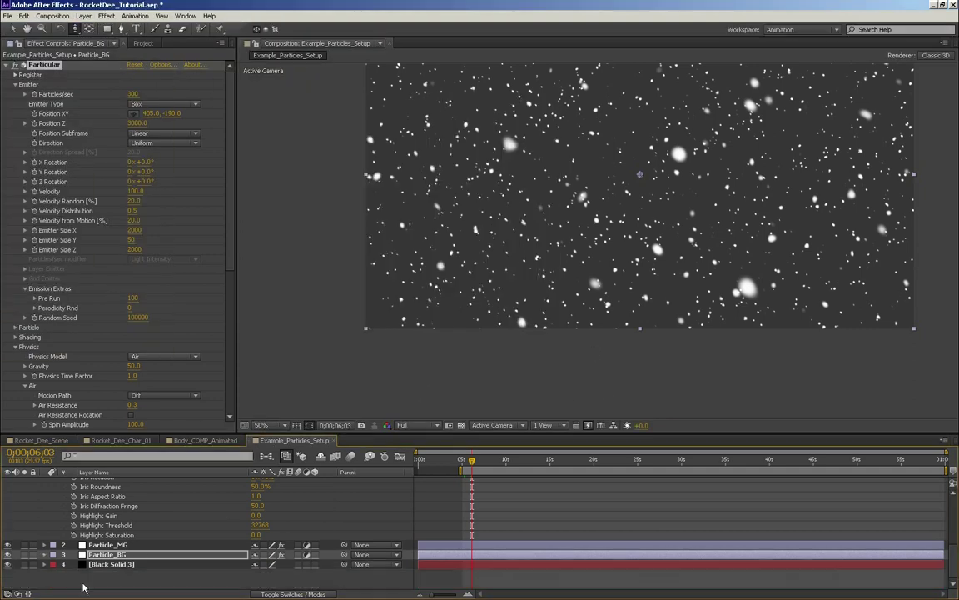
scroll(107, 562, "up", 5)
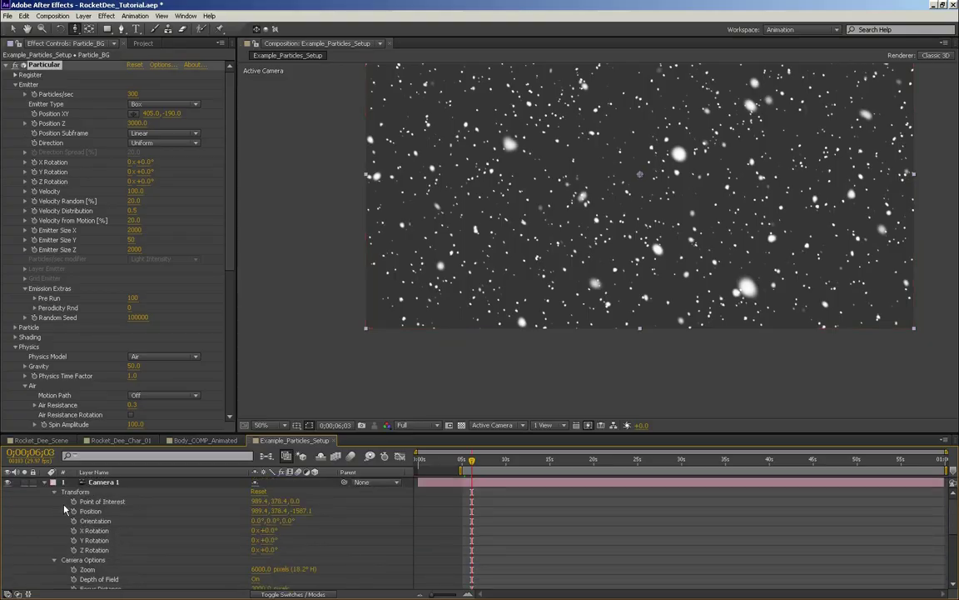
scroll(65, 510, "down", 5)
Step: Add a new white solid layer above Camera 1 in the Example_Particles_Setup composition
left_click(83, 16)
mouse_move(50, 27)
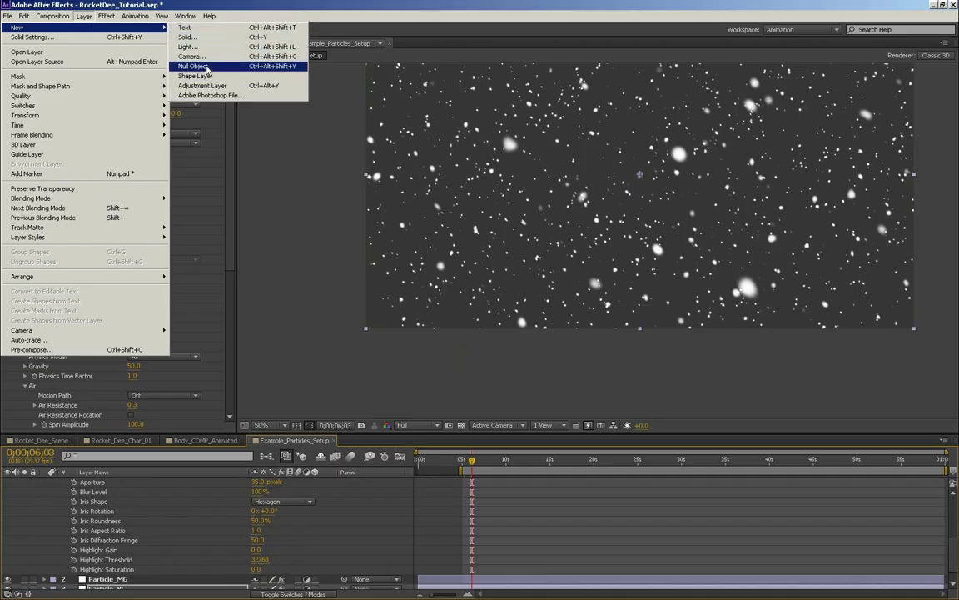
left_click(186, 37)
left_click(187, 275)
scroll(132, 514, "down", 3)
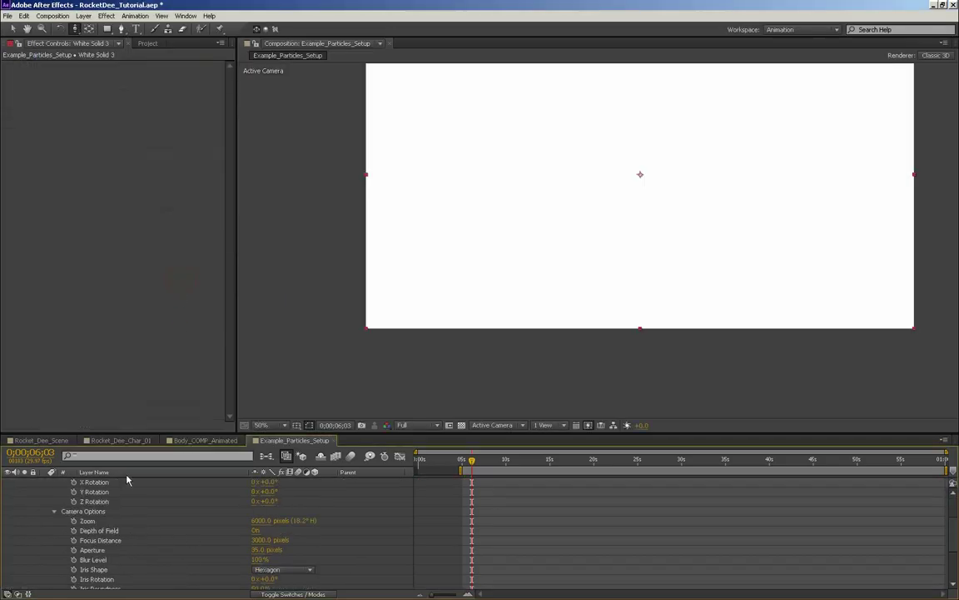
scroll(124, 480, "up", 3)
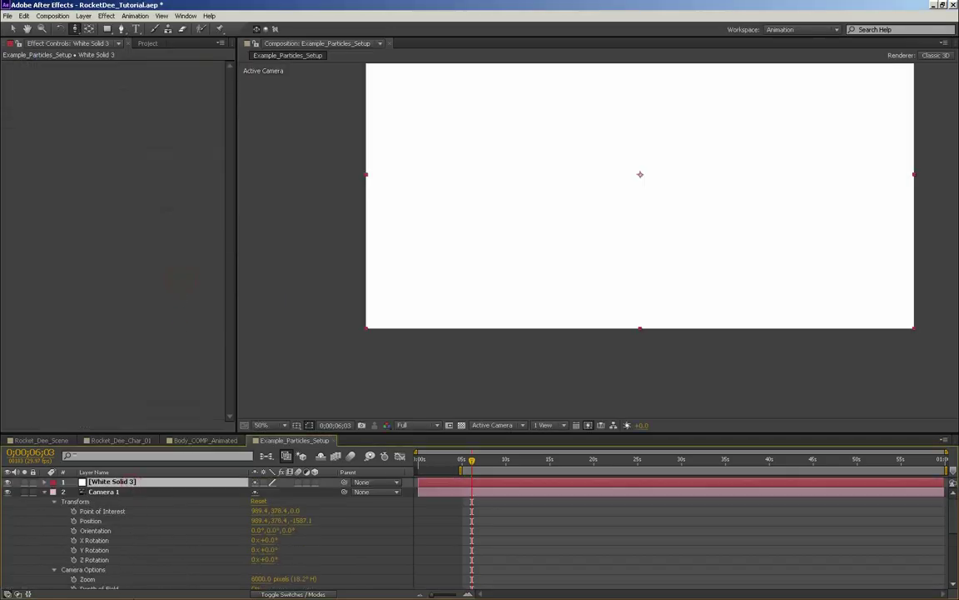
Step: Move the white solid between Particle_MG and Particle_BG, set its opacity to 25%, and check the result at around 10 seconds
scroll(143, 587, "down", 3)
left_click_drag(107, 492, 107, 513)
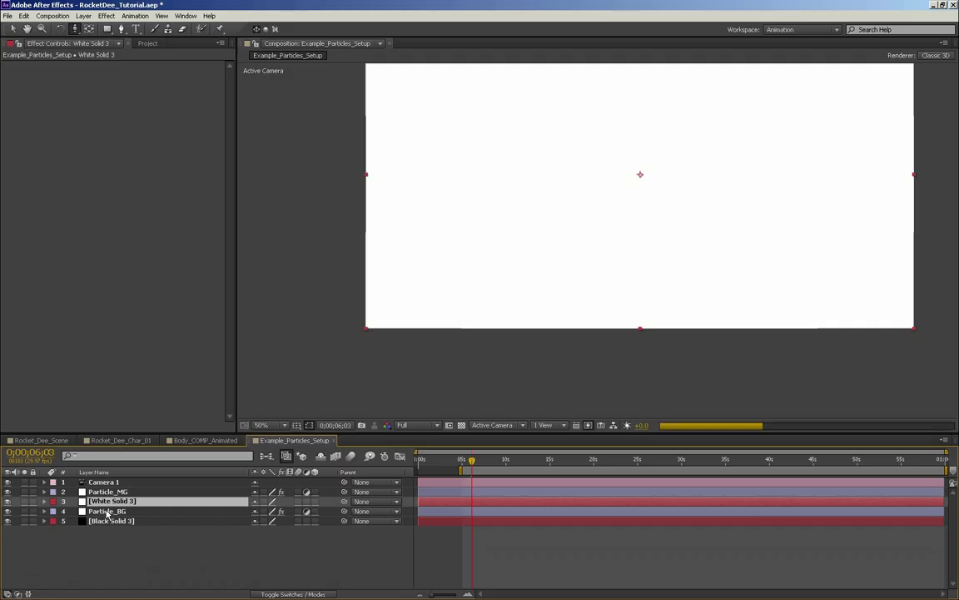
key("t")
left_click(261, 511)
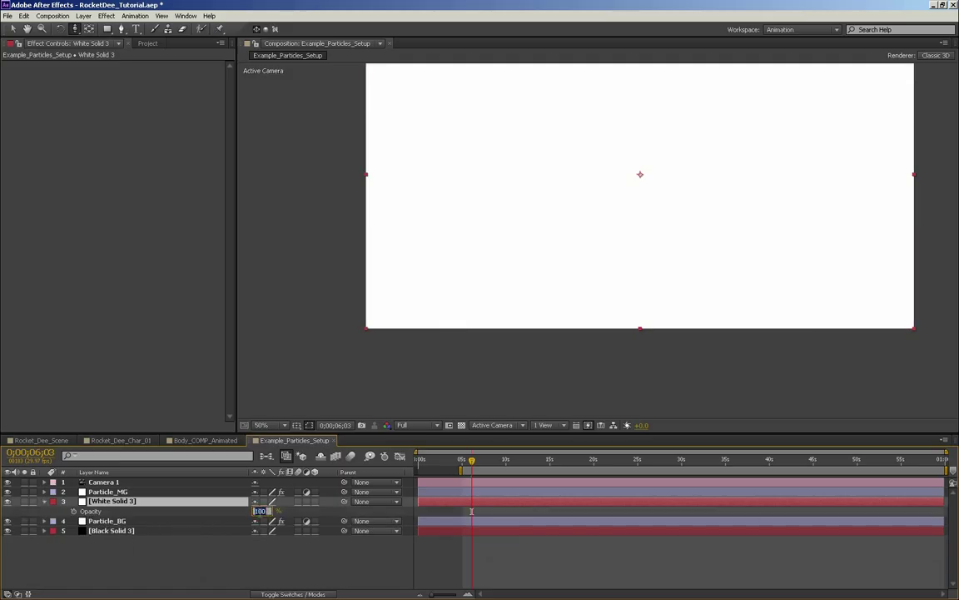
type("25")
key("Return")
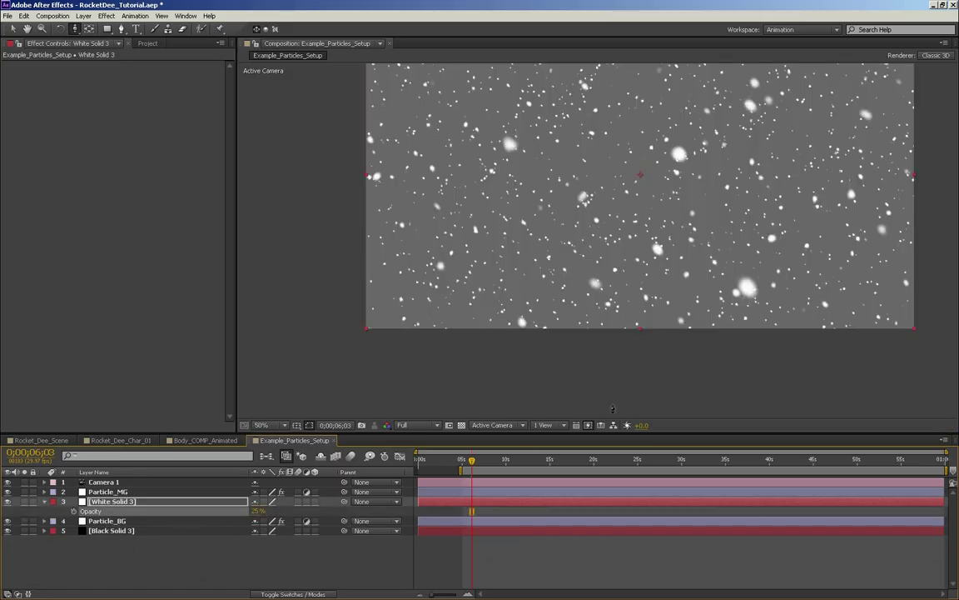
left_click_drag(485, 459, 507, 459)
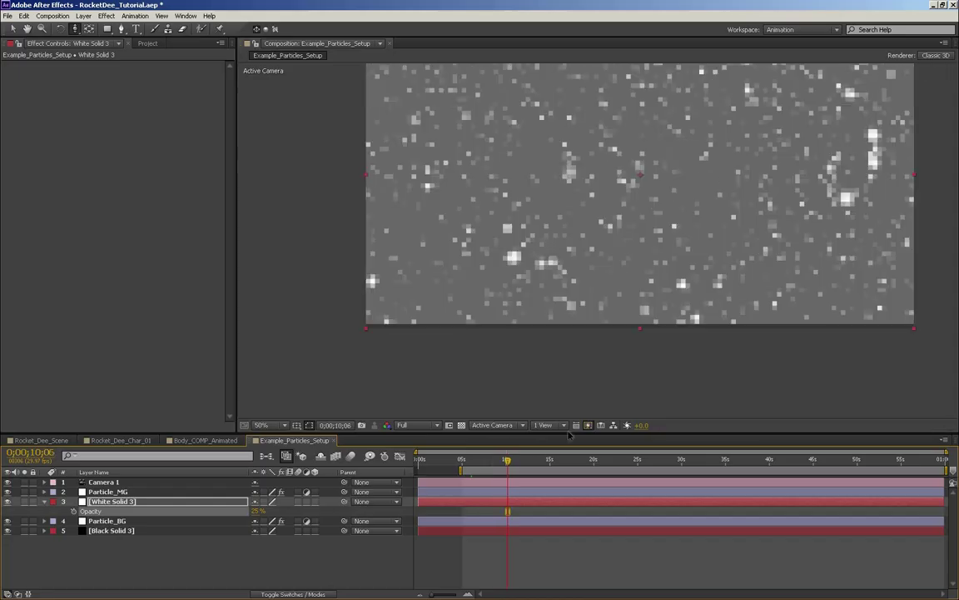
Step: Examine the Visibility settings of the Particular effect on Particle_BG, including the far and near vanish distances
left_click(106, 521)
scroll(233, 233, "down", 6)
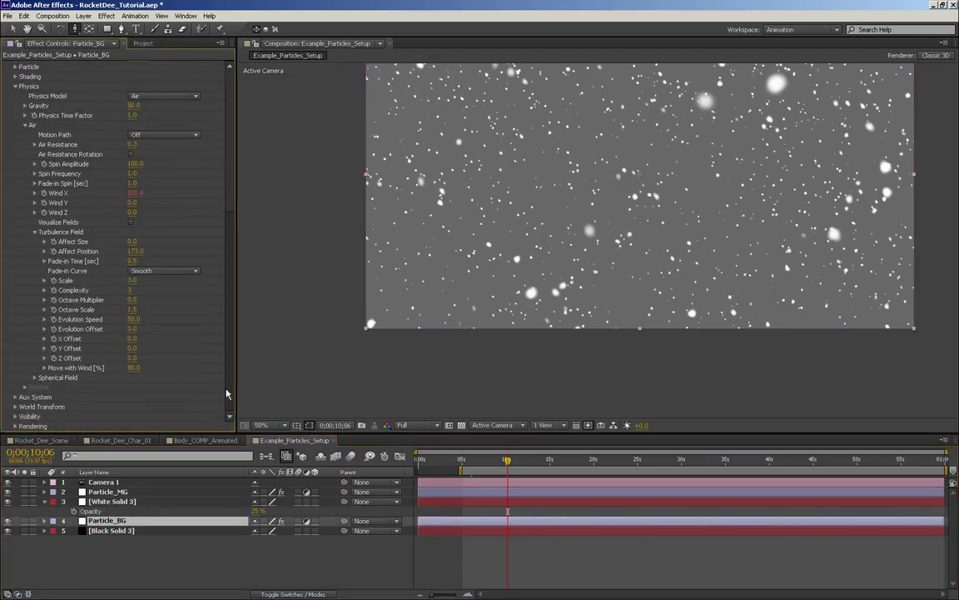
left_click(15, 417)
scroll(122, 343, "down", 2)
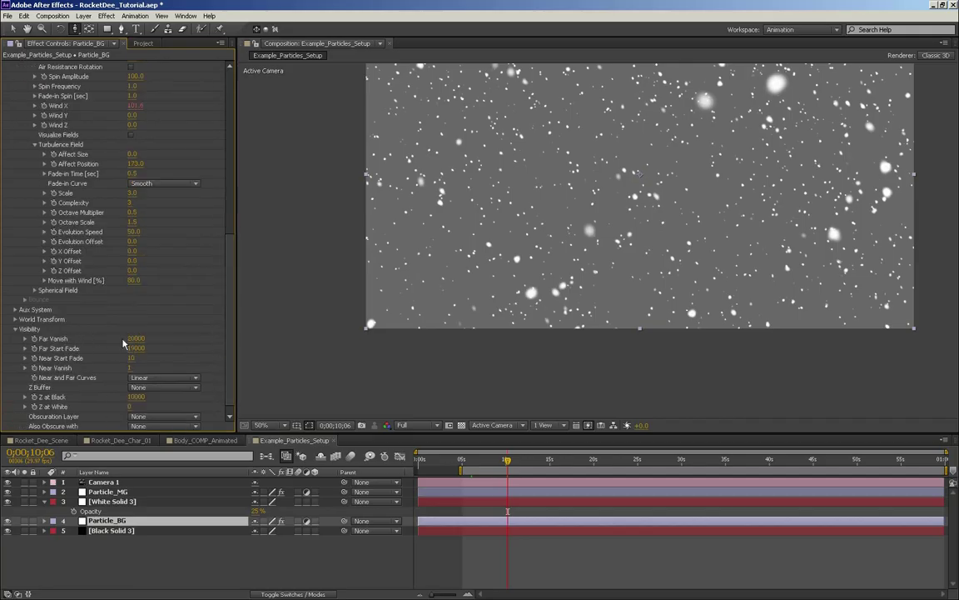
left_click(14, 328)
scroll(212, 317, "up", 8)
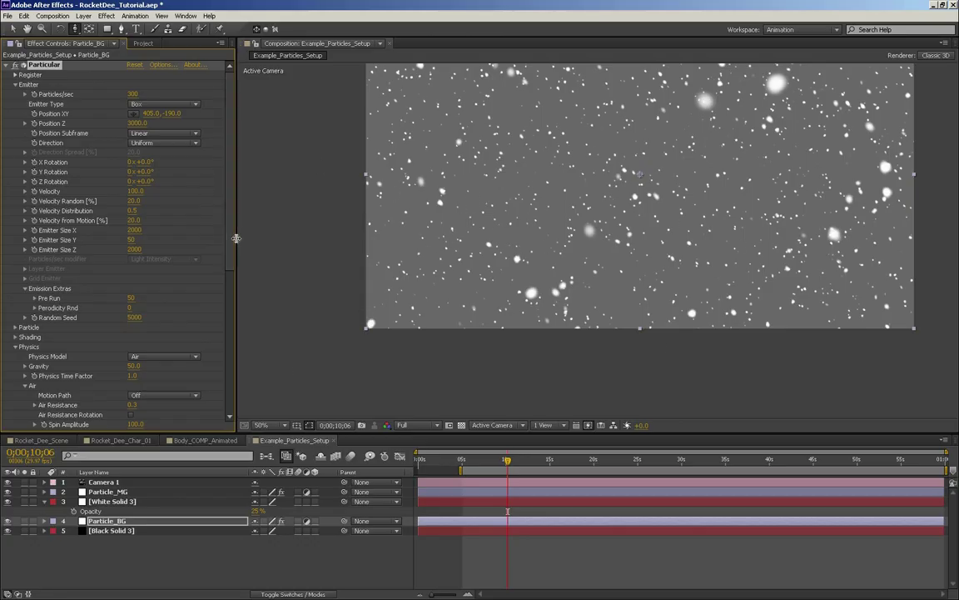
Step: Set Emitter Size Z on Particle_BG's emitter to 5000 and preview the composition with the camera move
left_click_drag(234, 238, 236, 249)
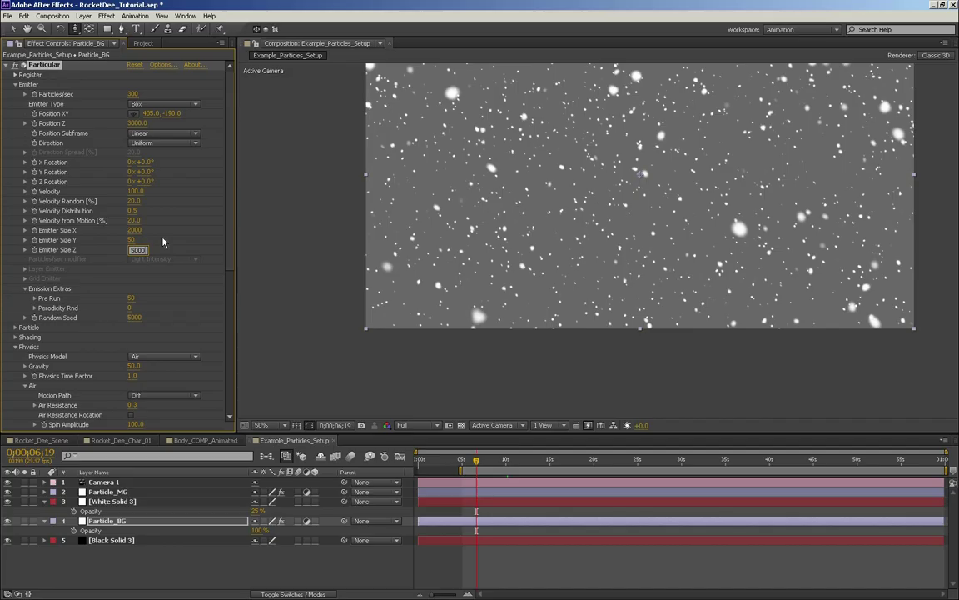
key("Return")
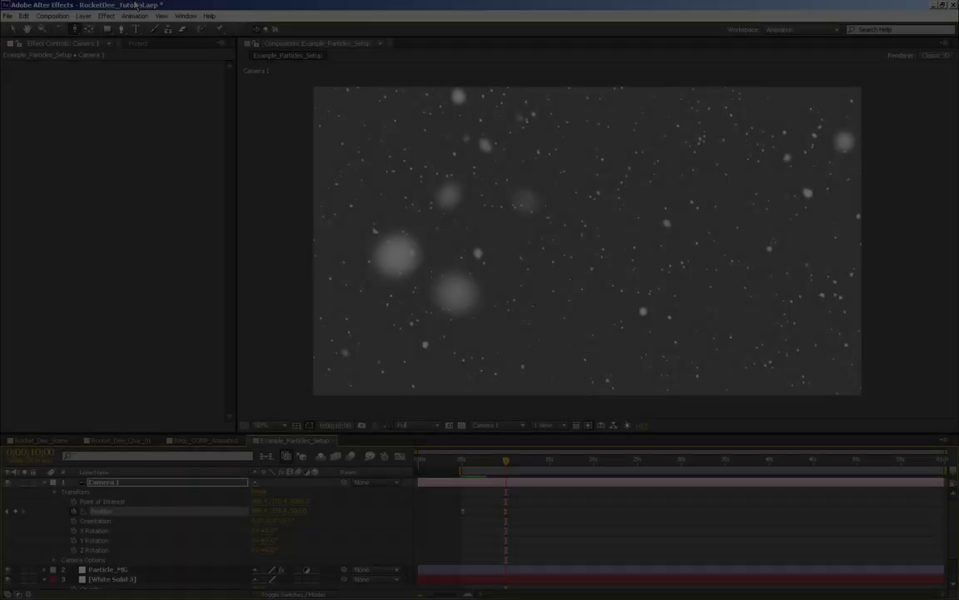
key("KP_0")
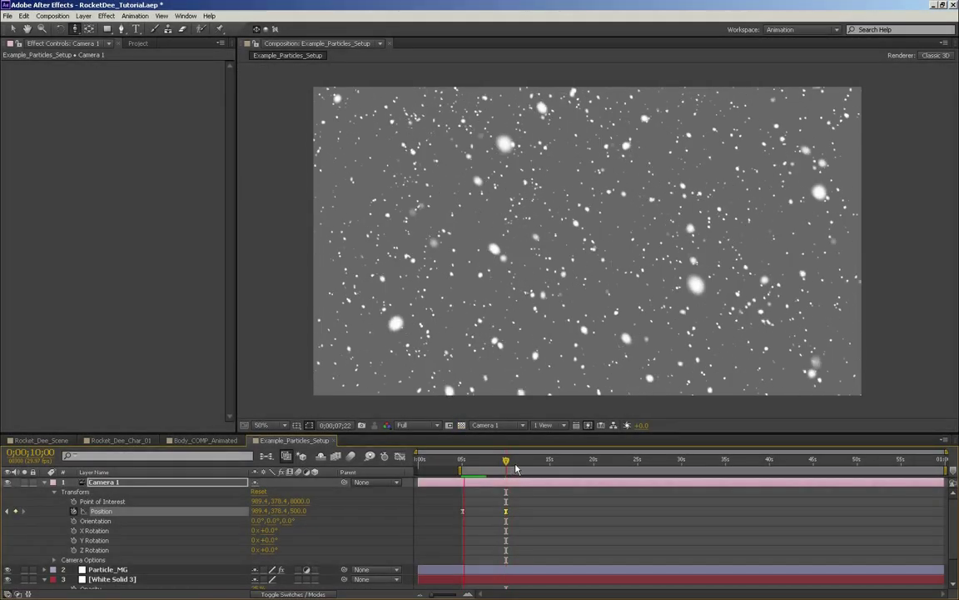